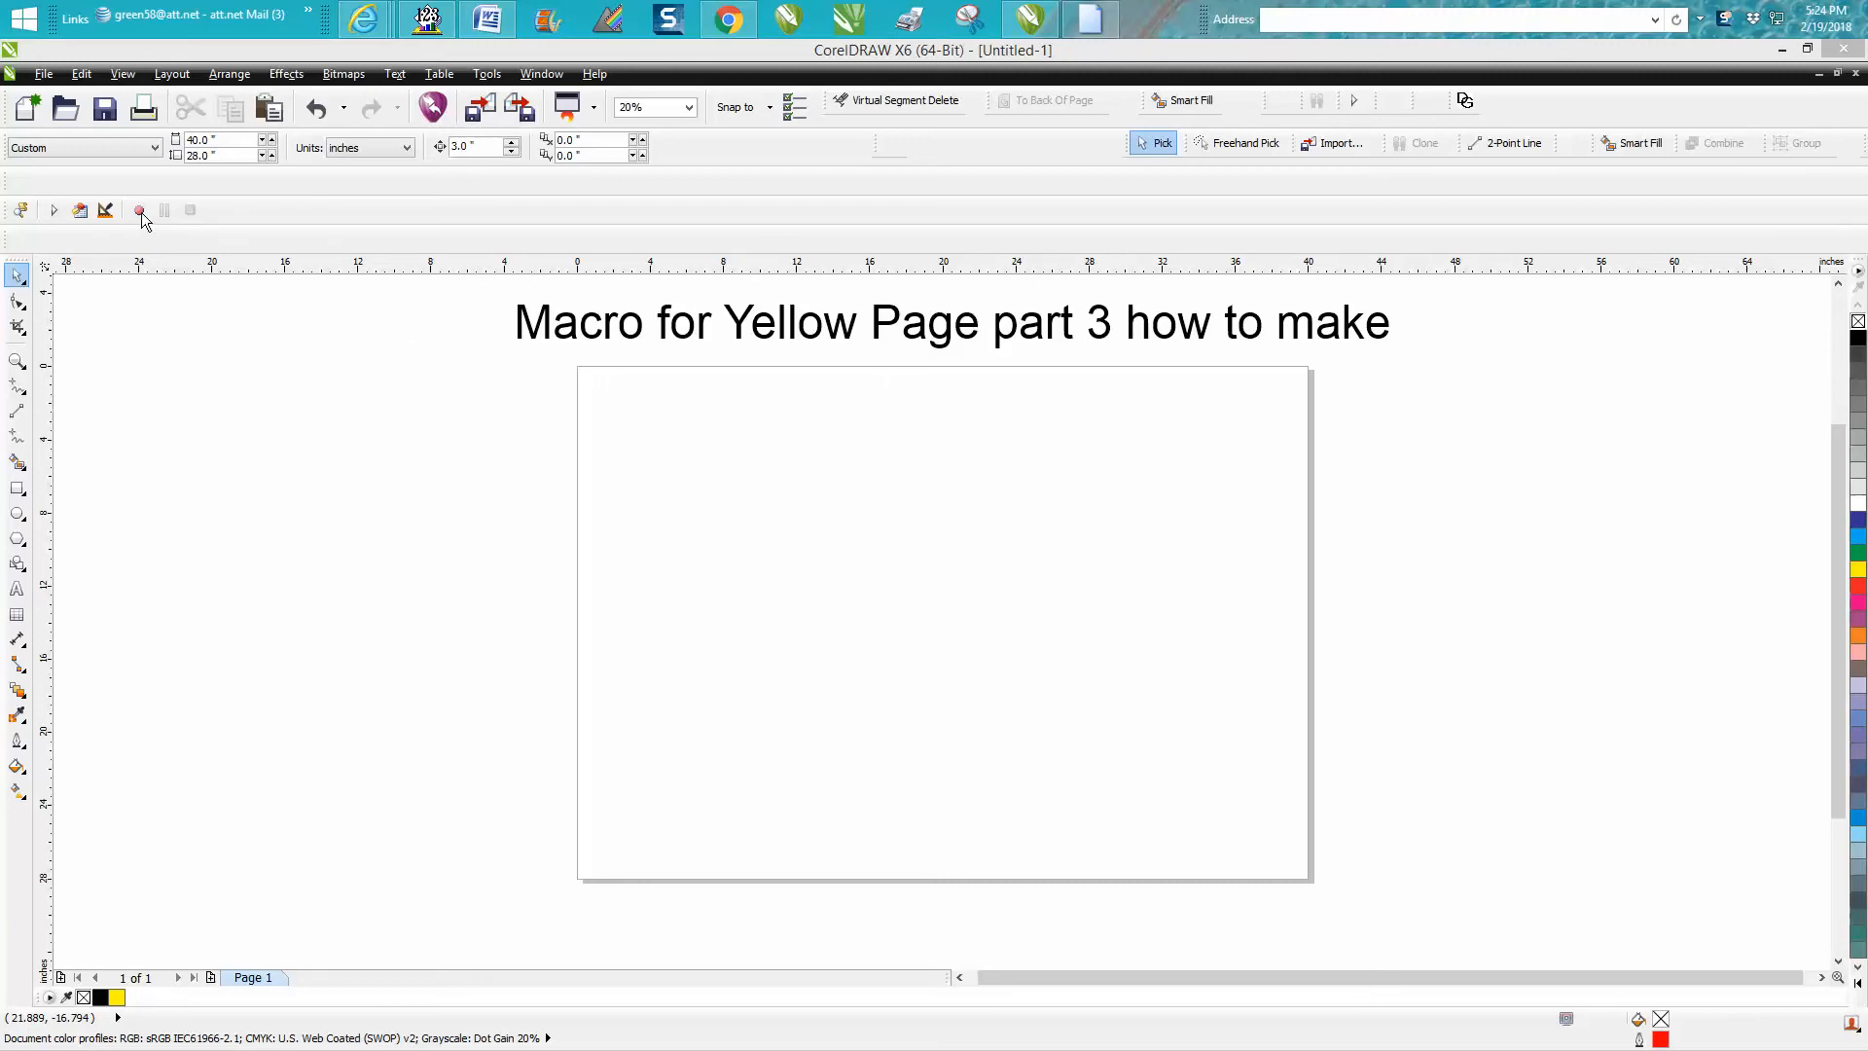
# Start recording a new macro named Yellowpage, saved in GlobalMacros.
pyautogui.click(487, 74)
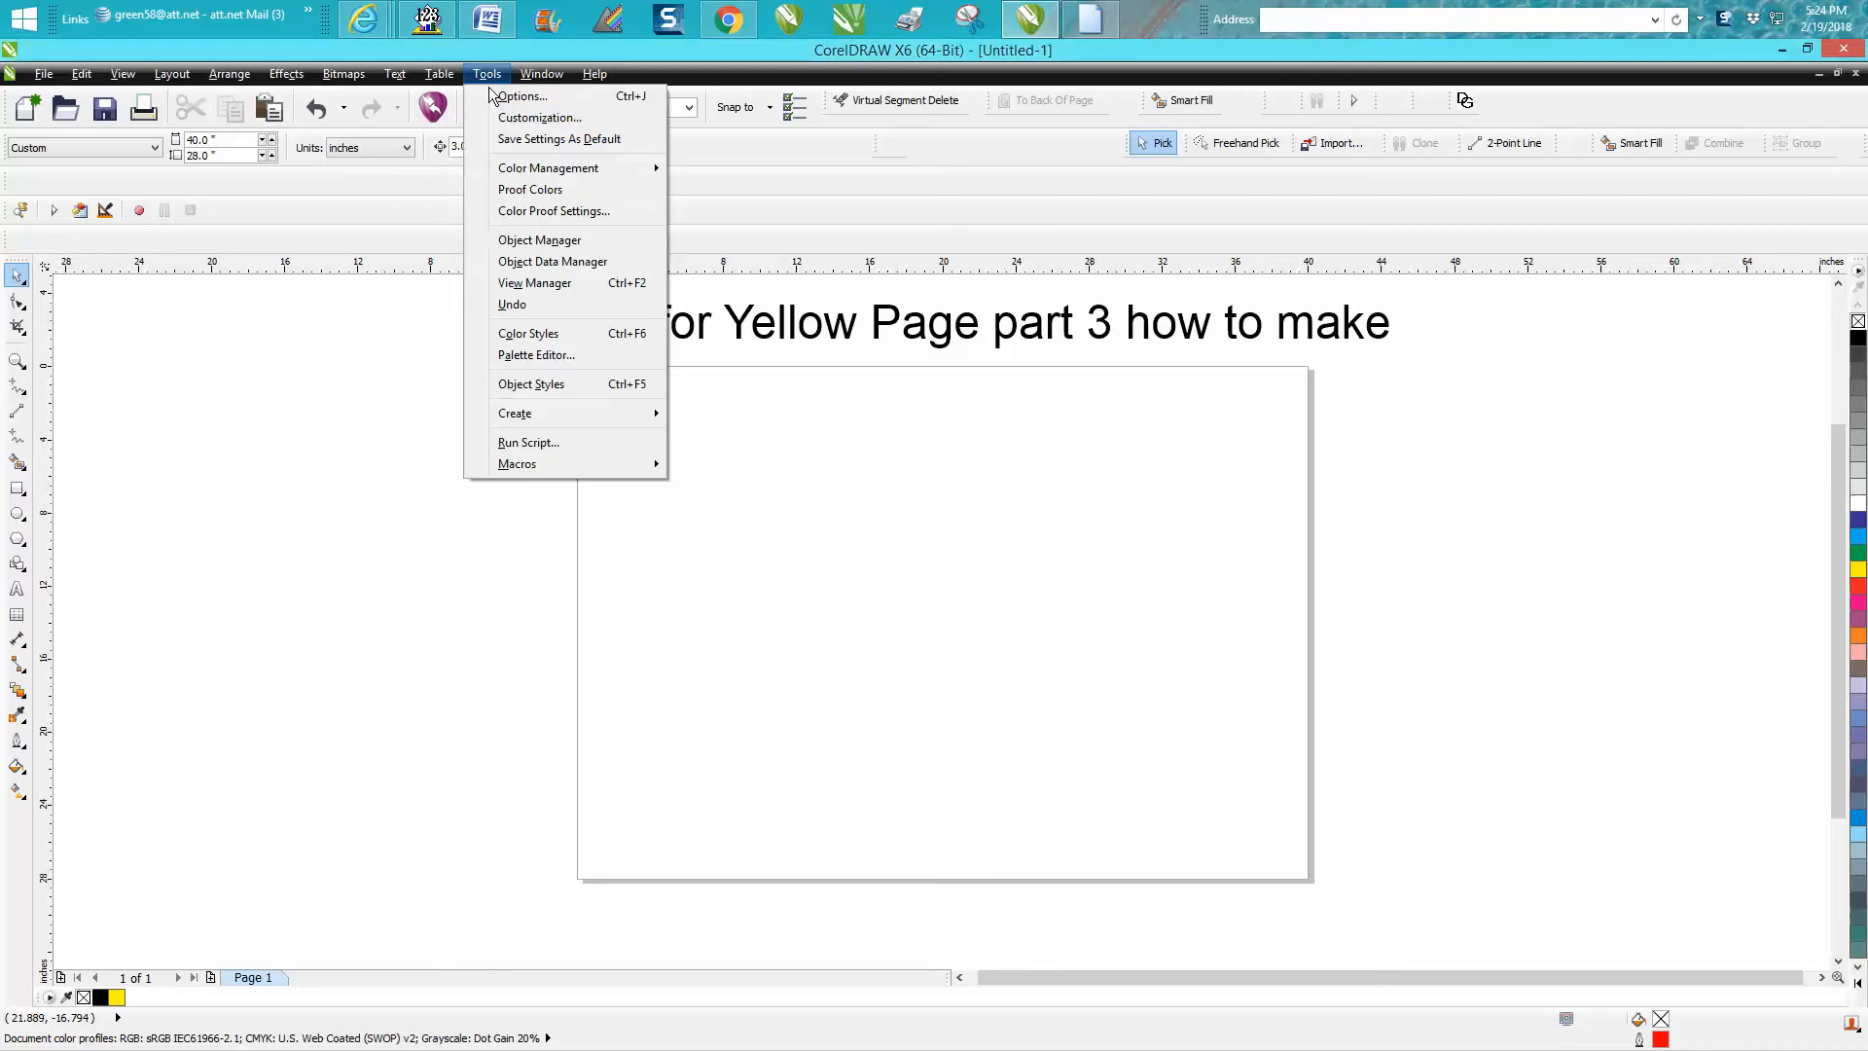
pyautogui.moveTo(535, 467)
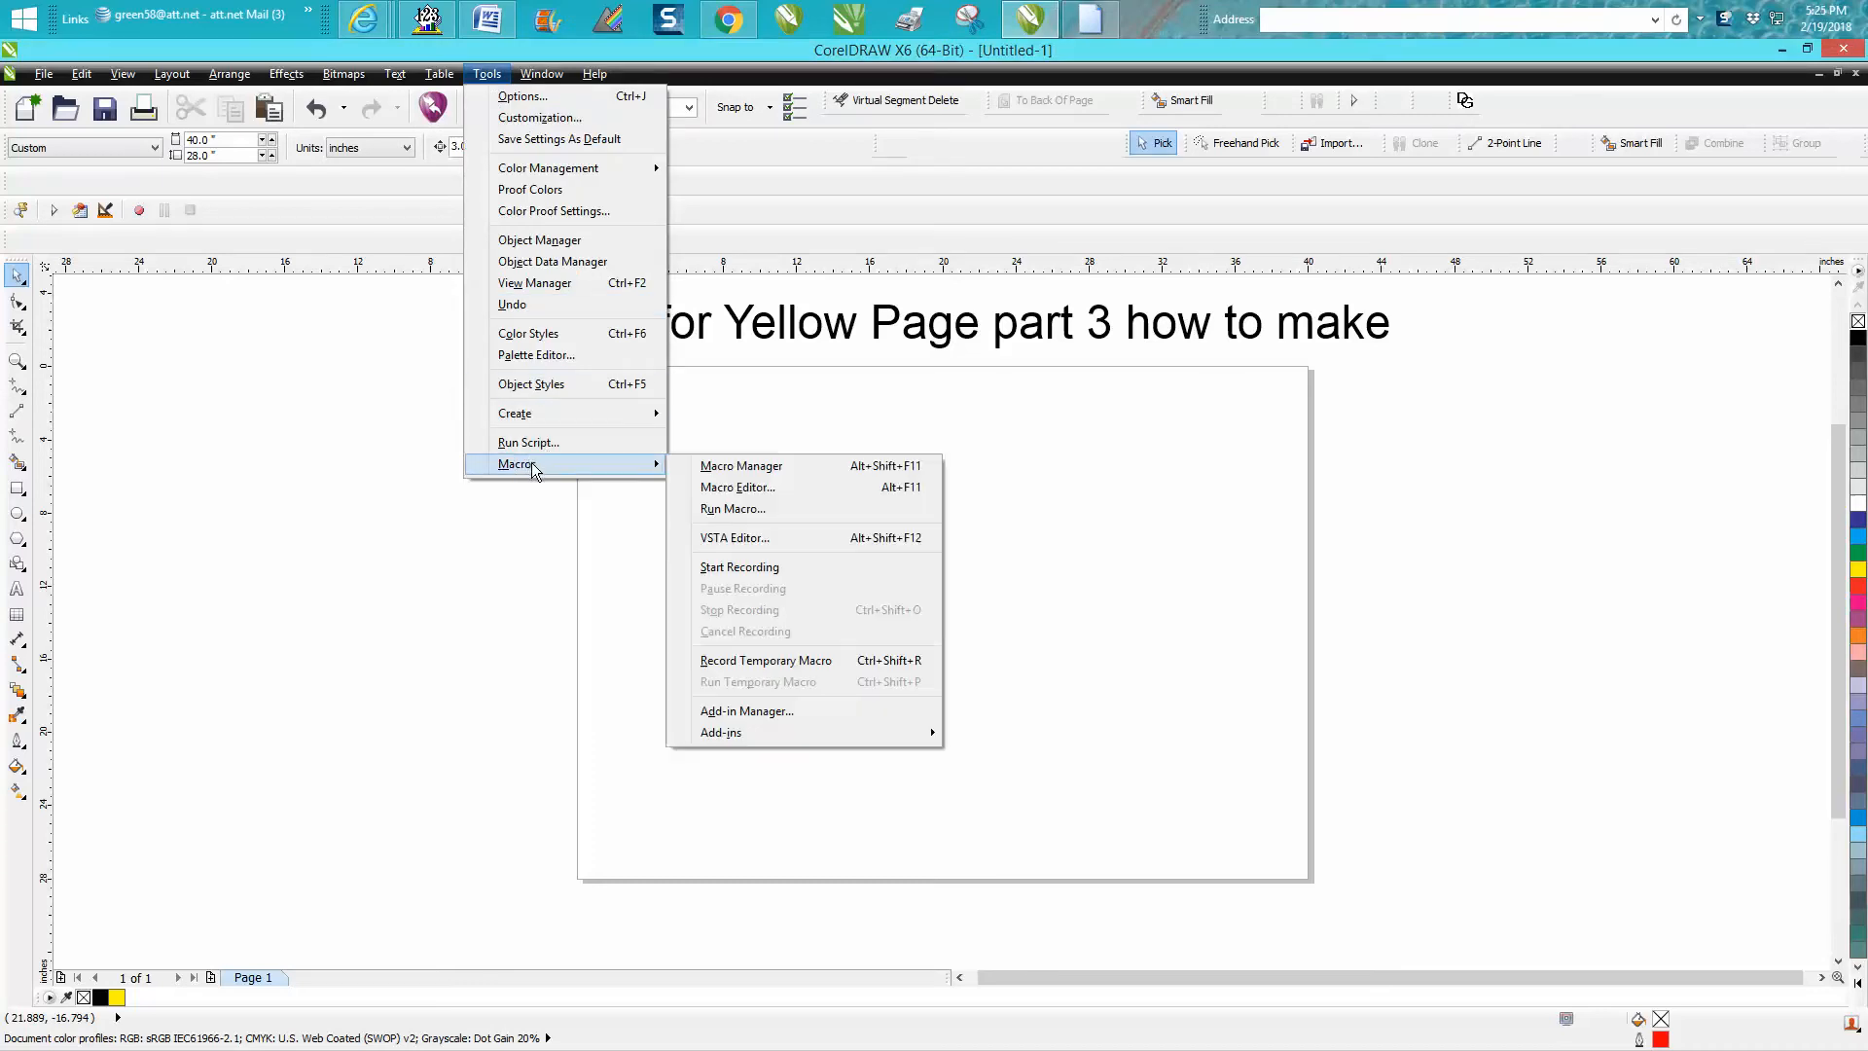
pyautogui.click(722, 571)
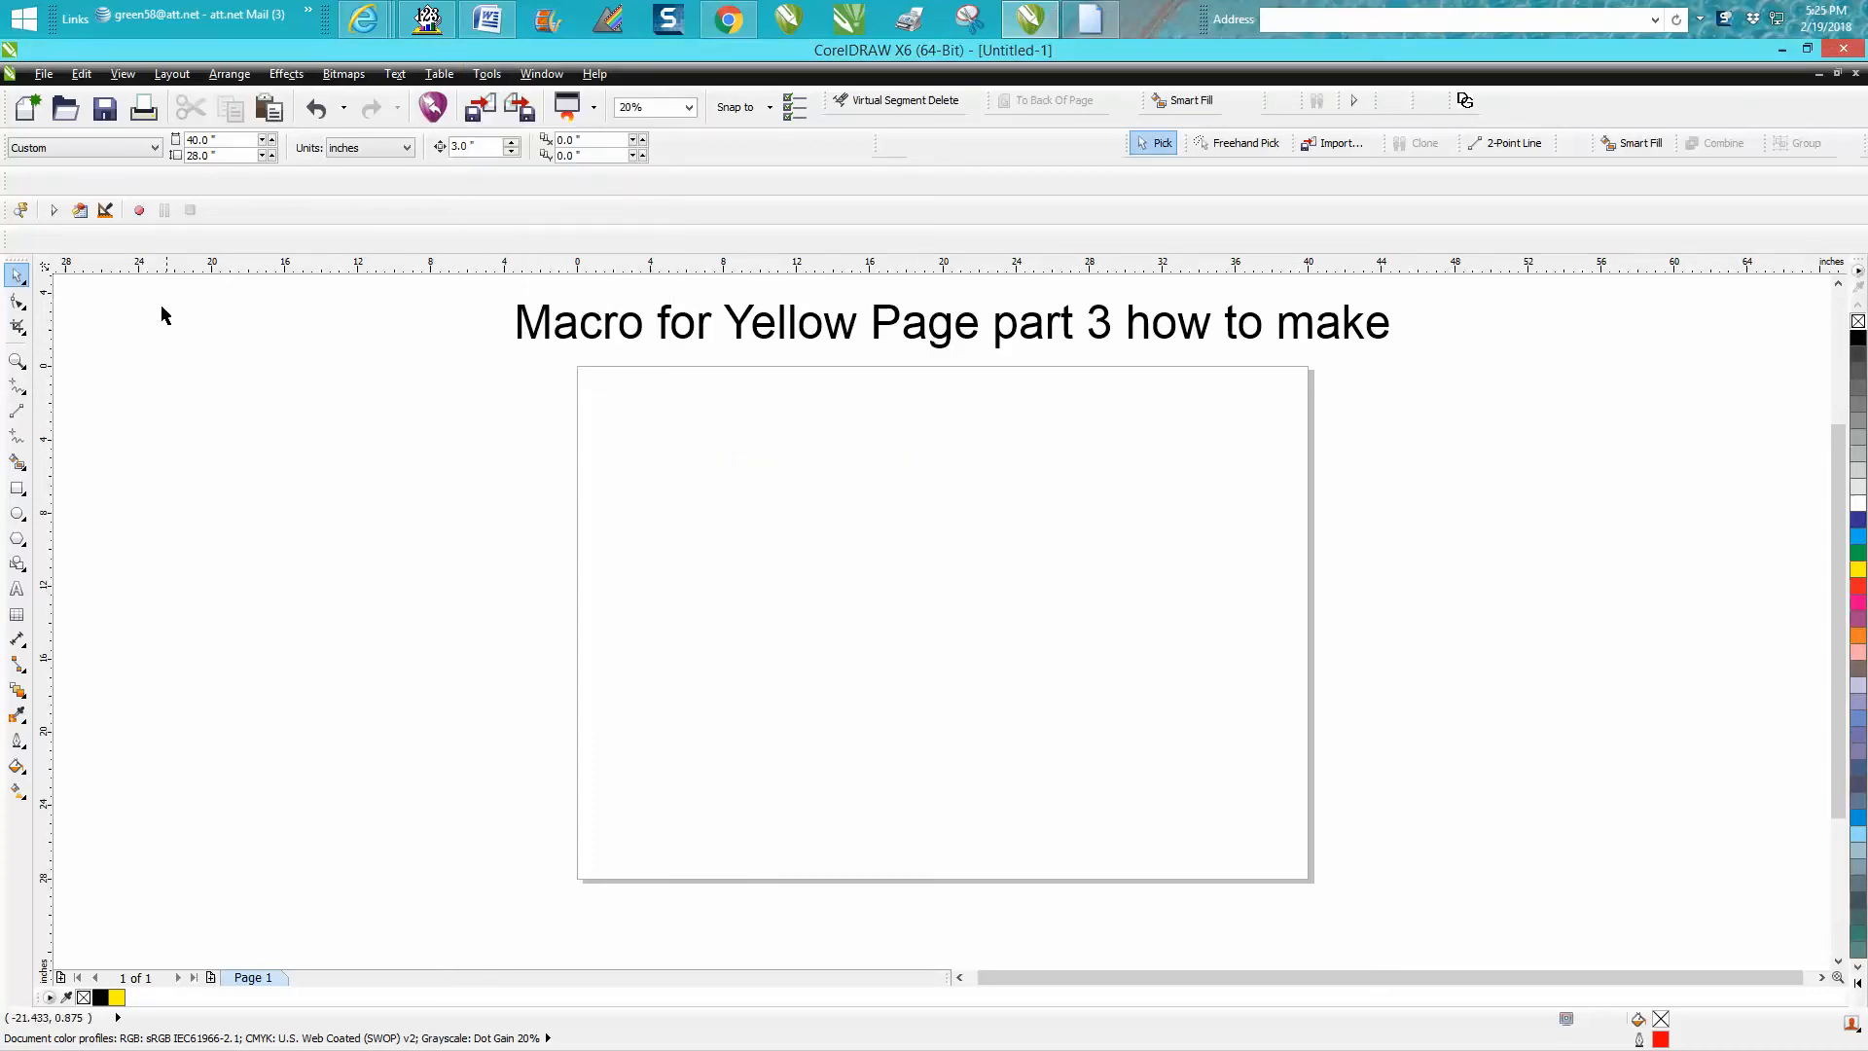
pyautogui.click(140, 210)
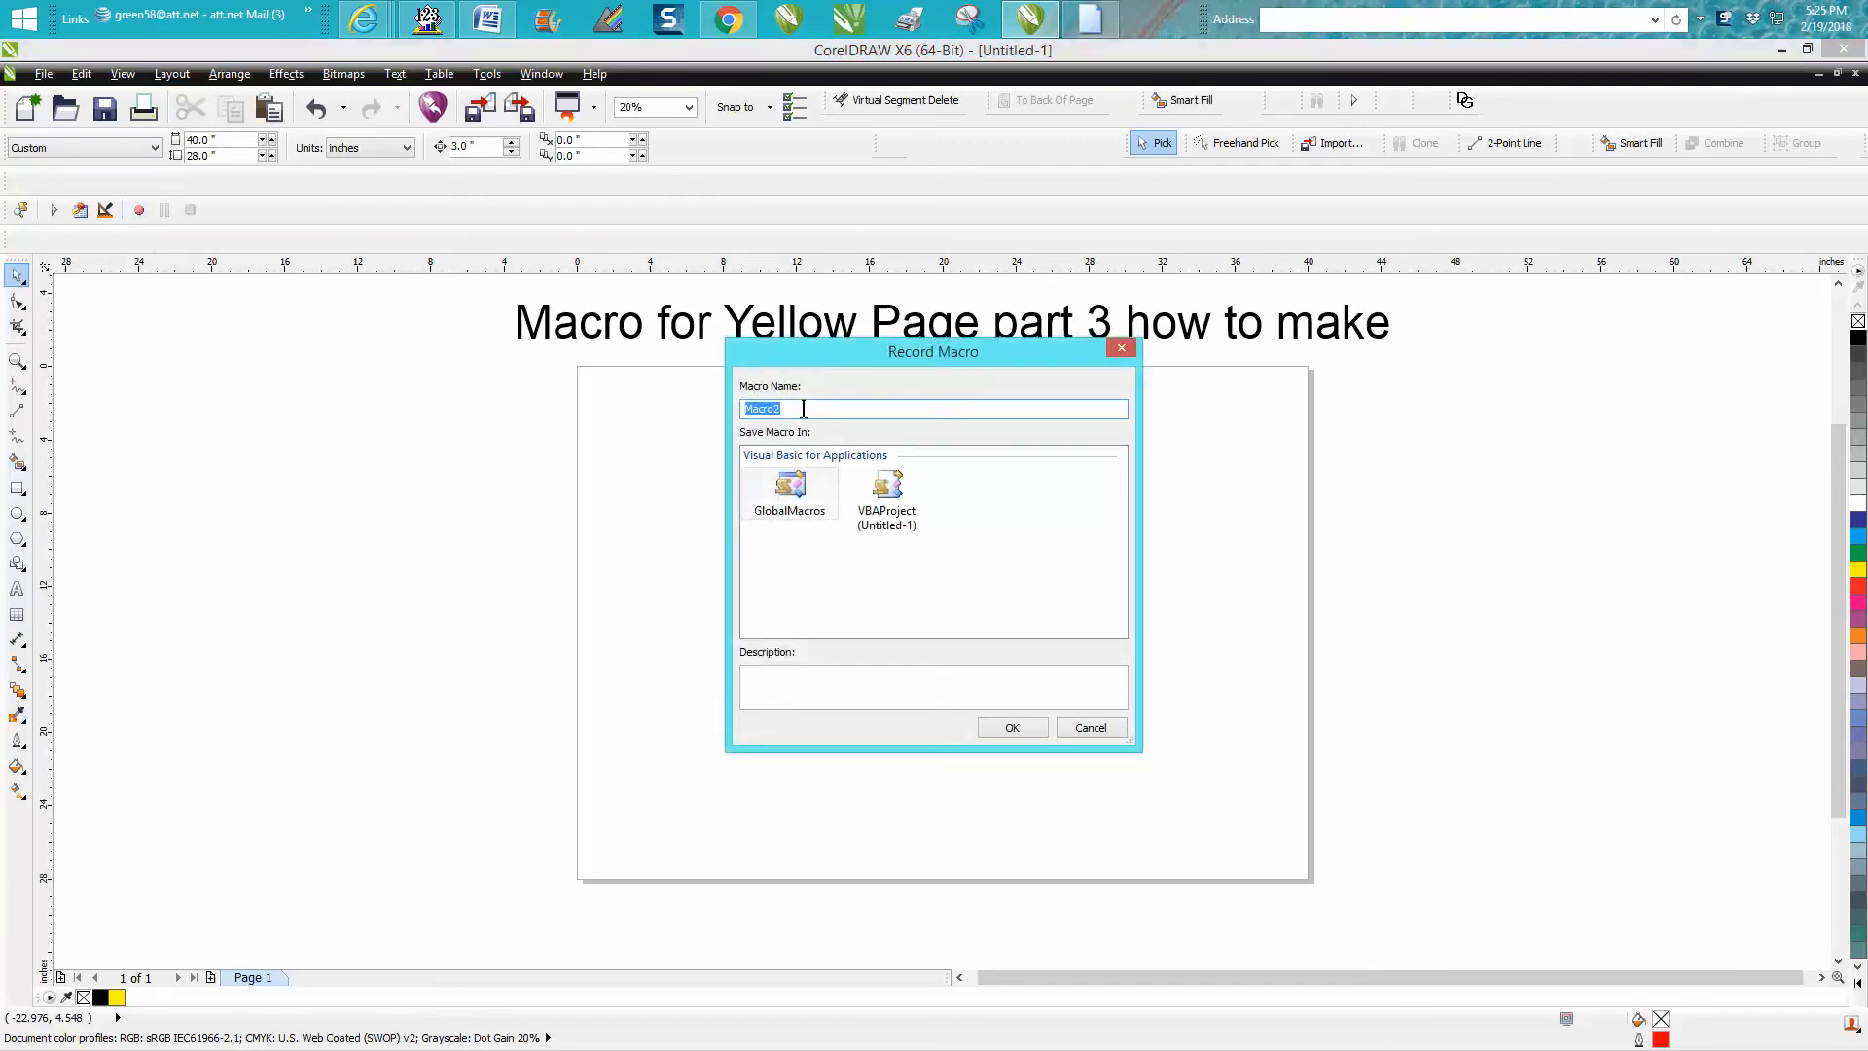
pyautogui.write('Ye')
pyautogui.click(1012, 727)
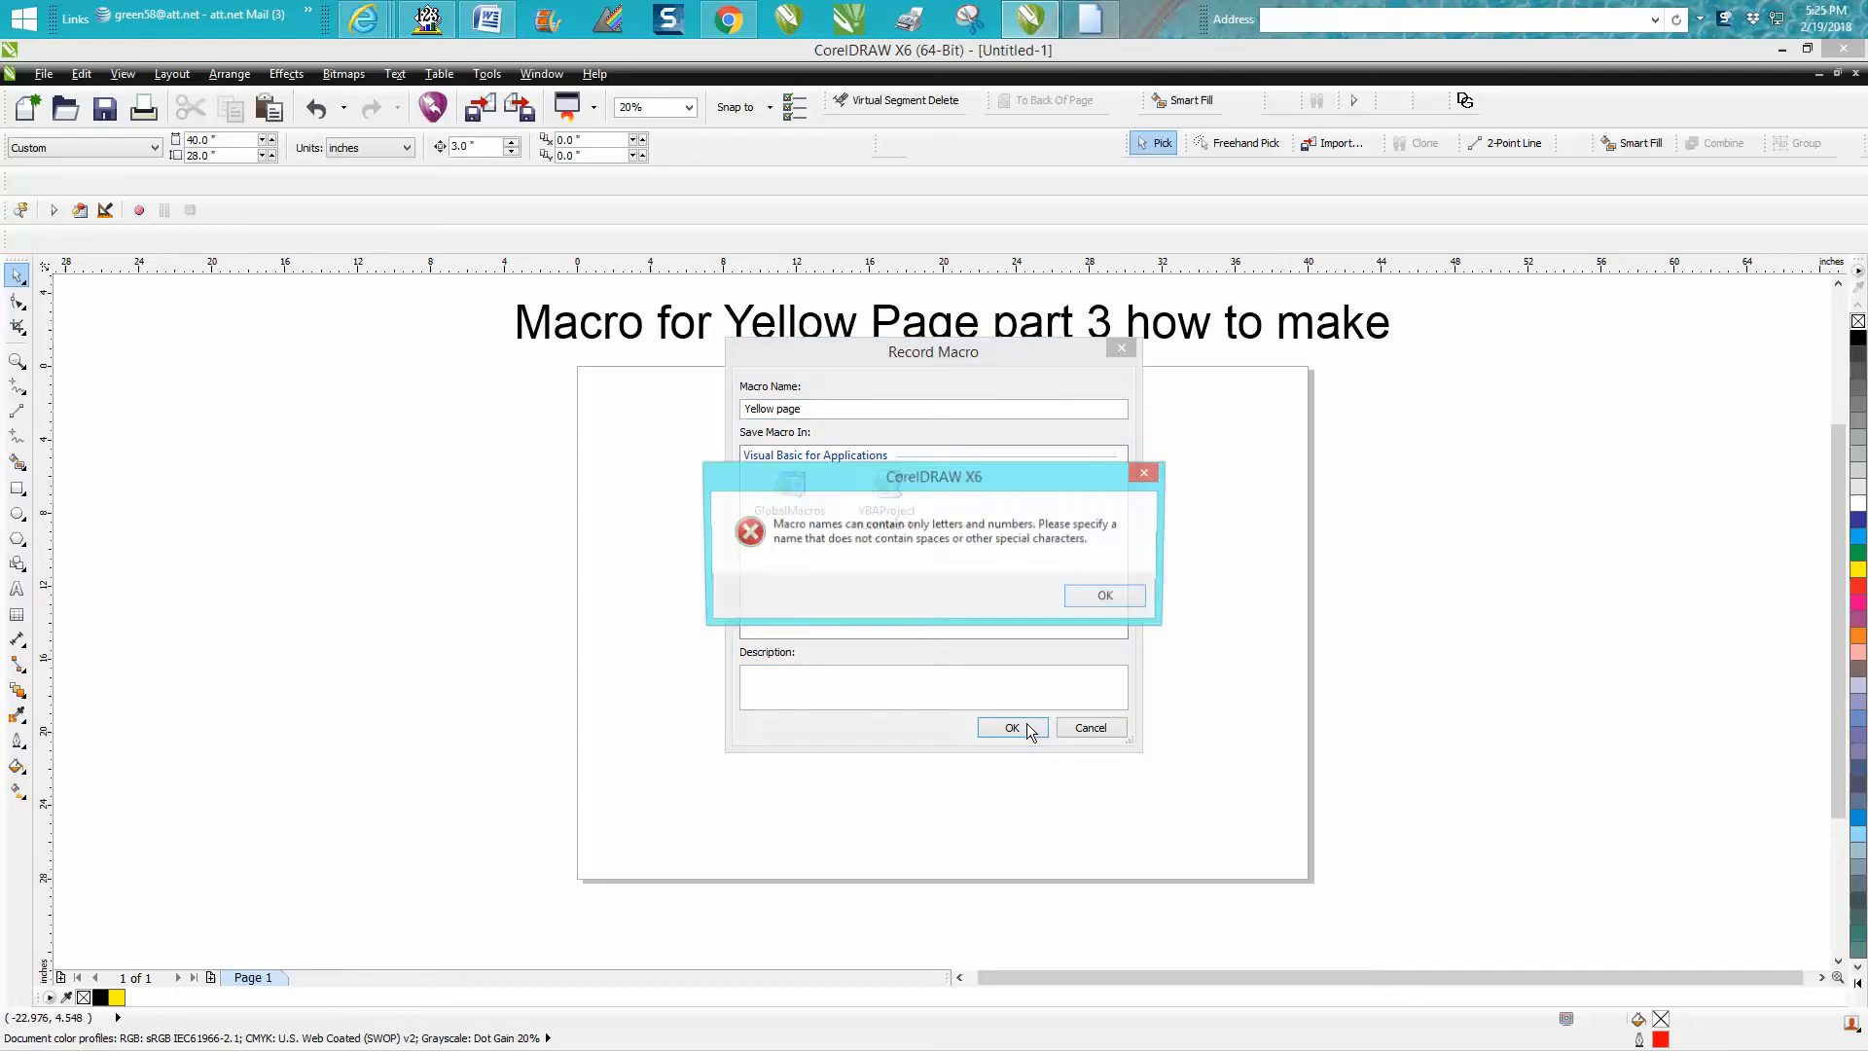
pyautogui.click(1076, 594)
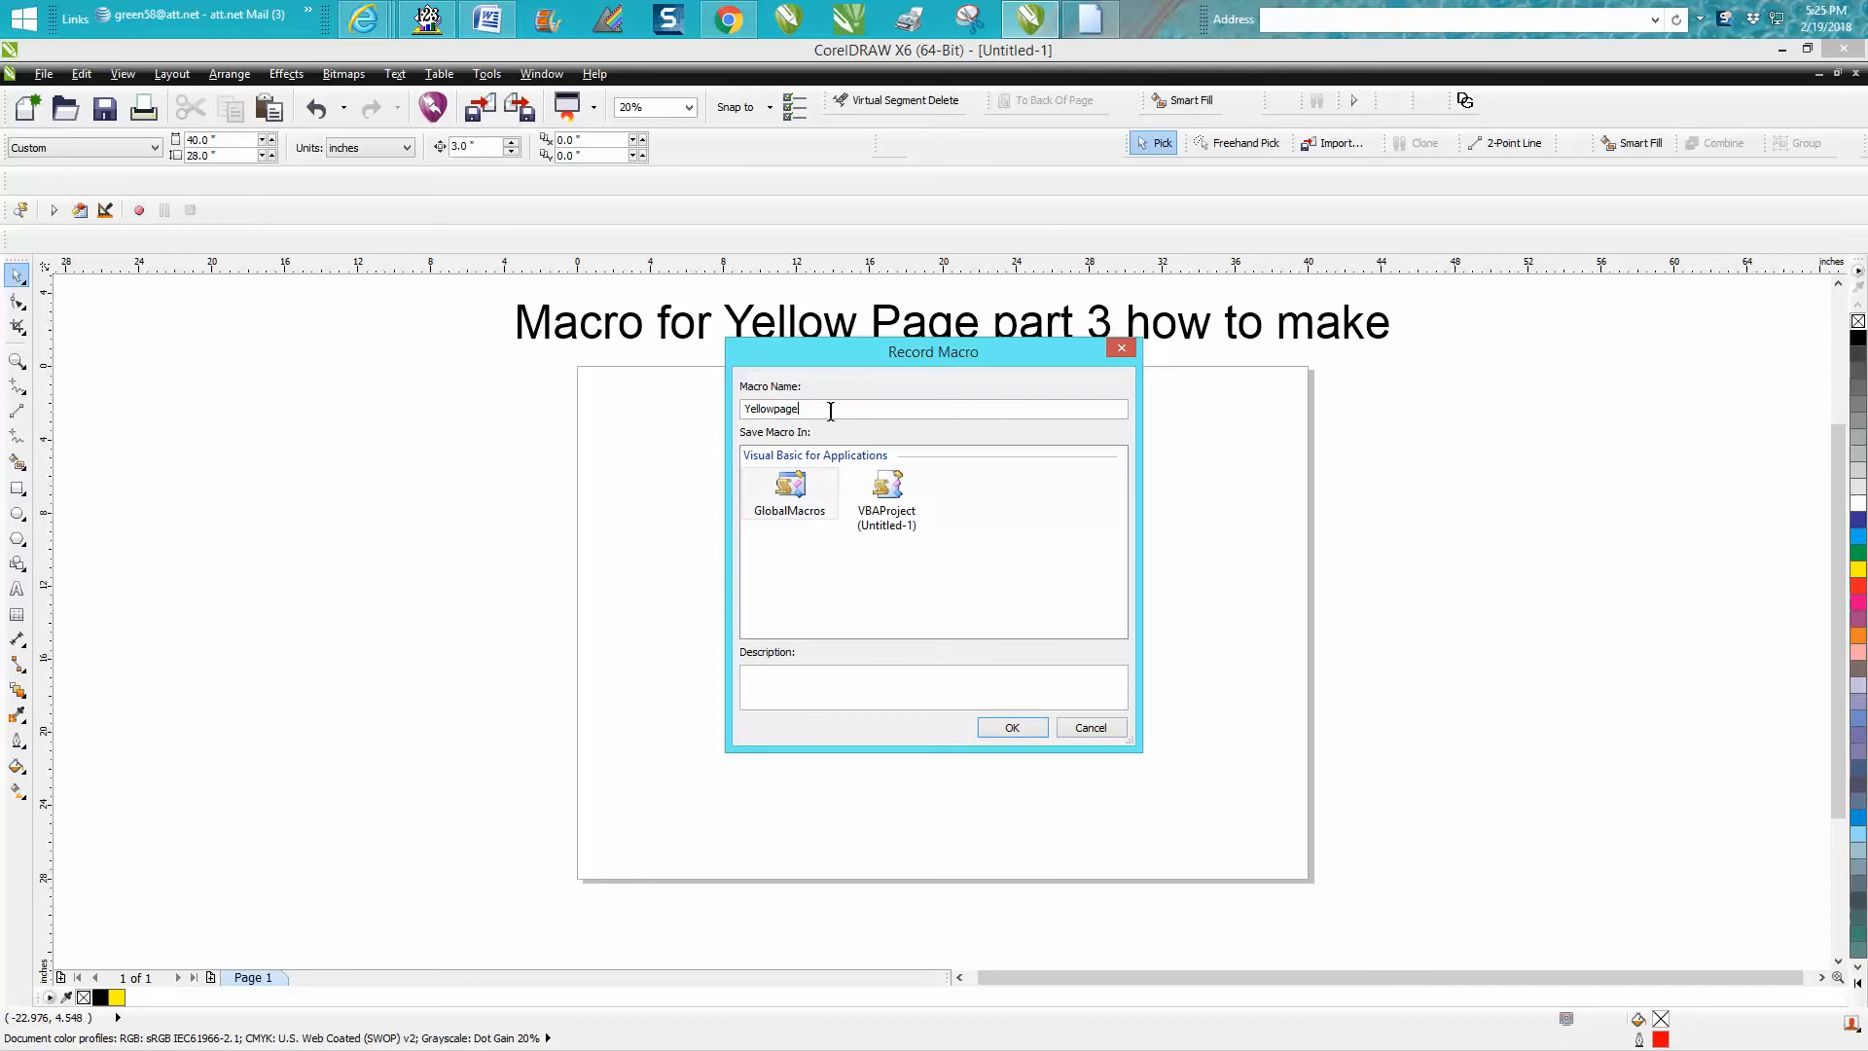
pyautogui.click(1014, 728)
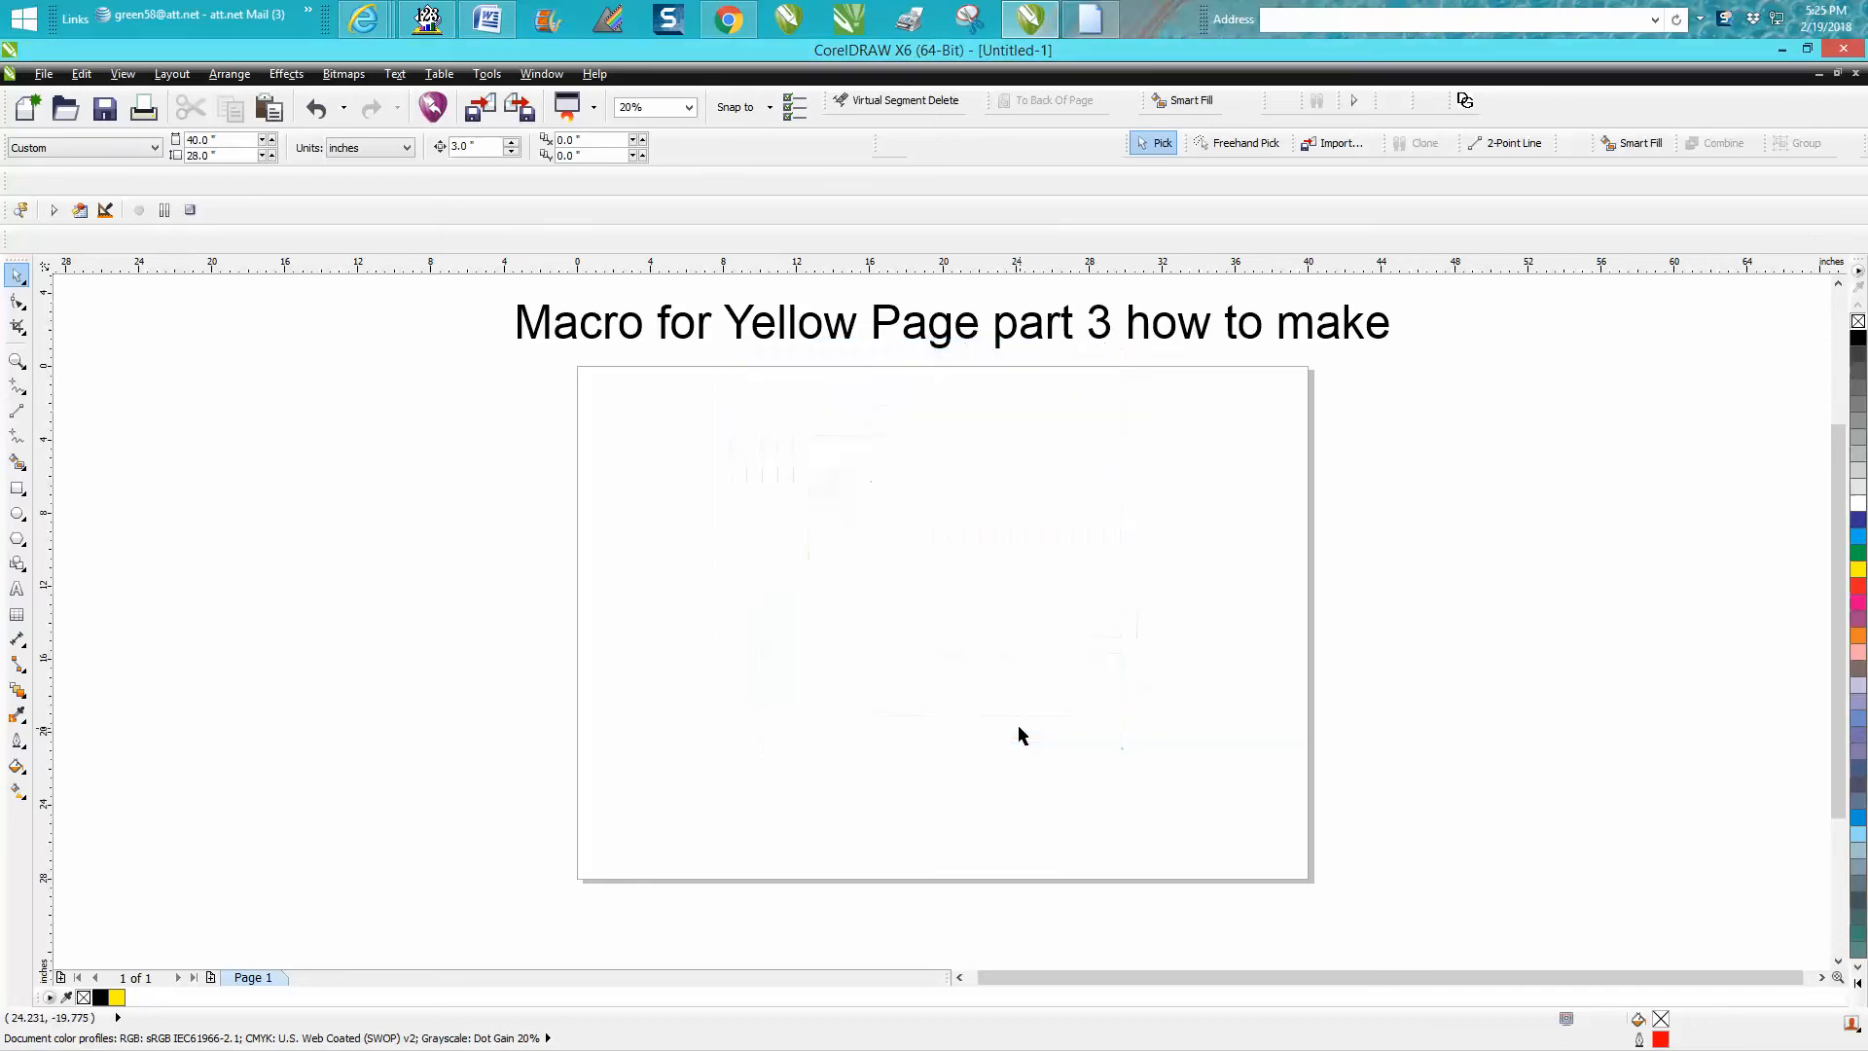
# Set the page background to solid pale yellow with Print and Export Background turned off, and stop the macro recording.
pyautogui.click(487, 74)
pyautogui.click(526, 117)
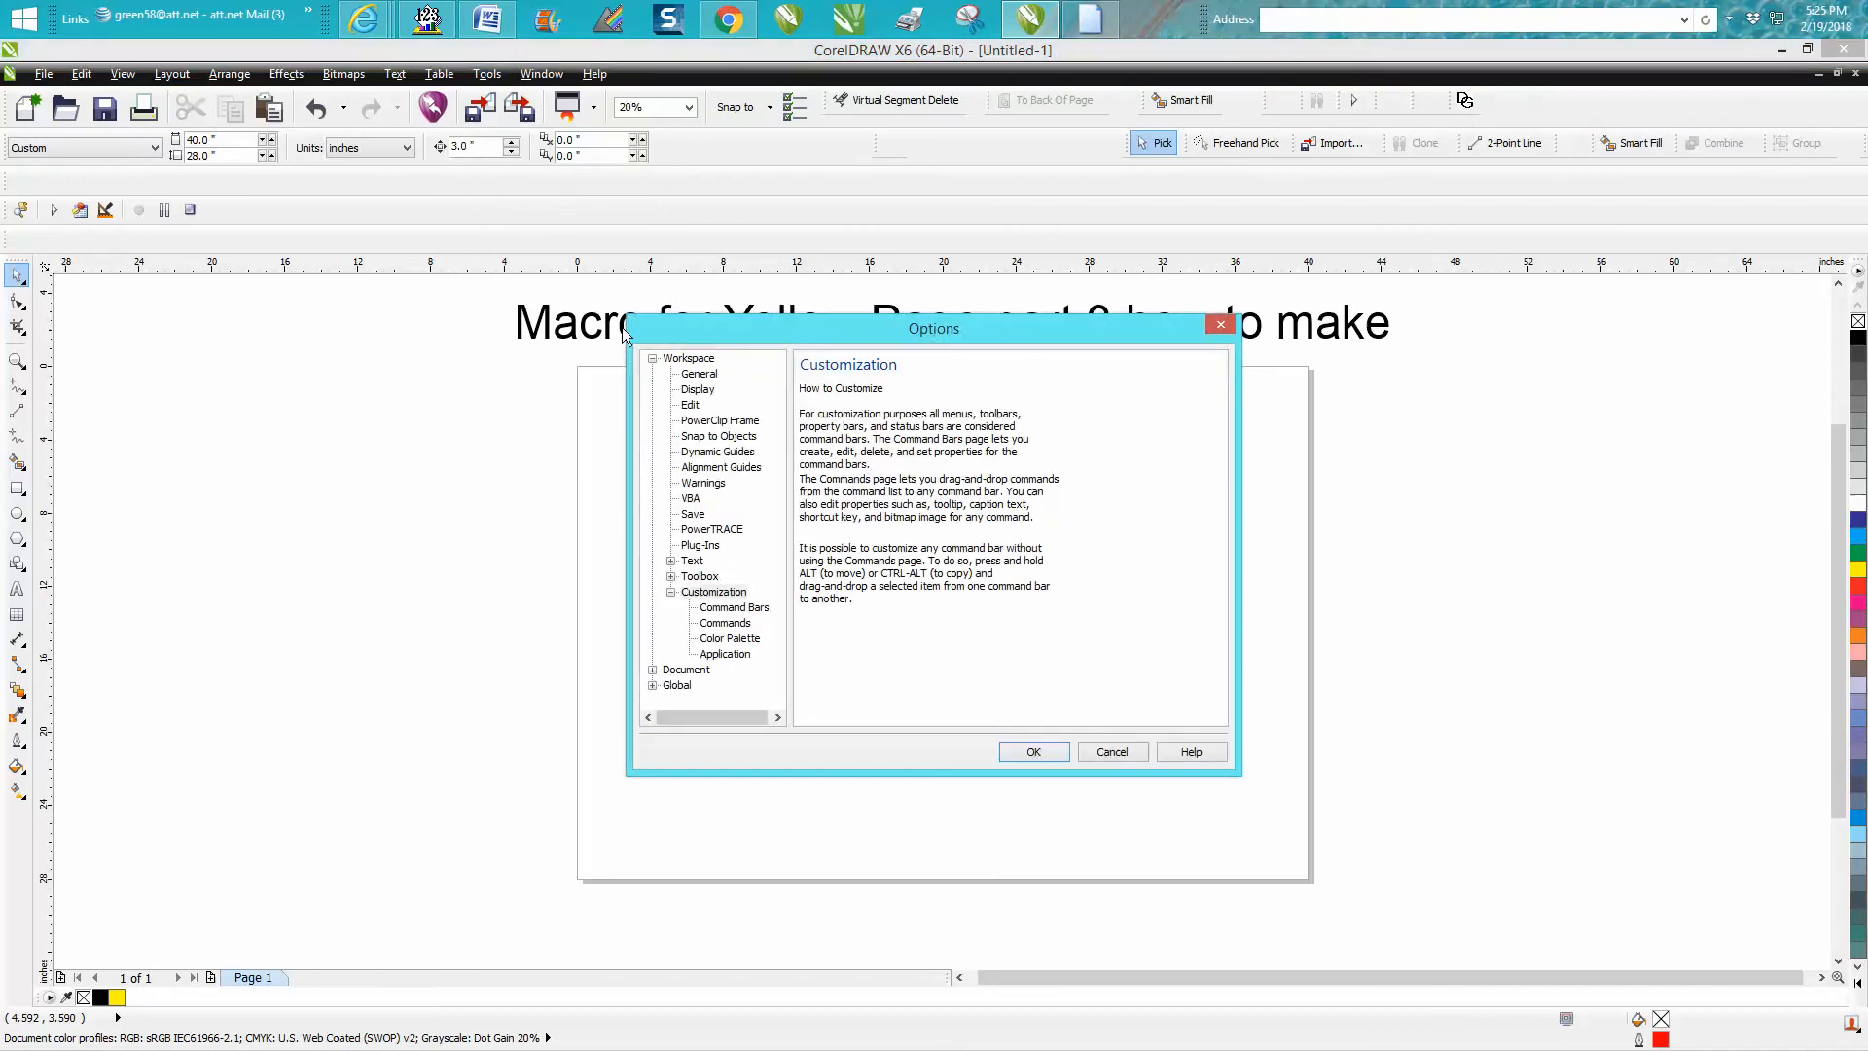
pyautogui.click(653, 670)
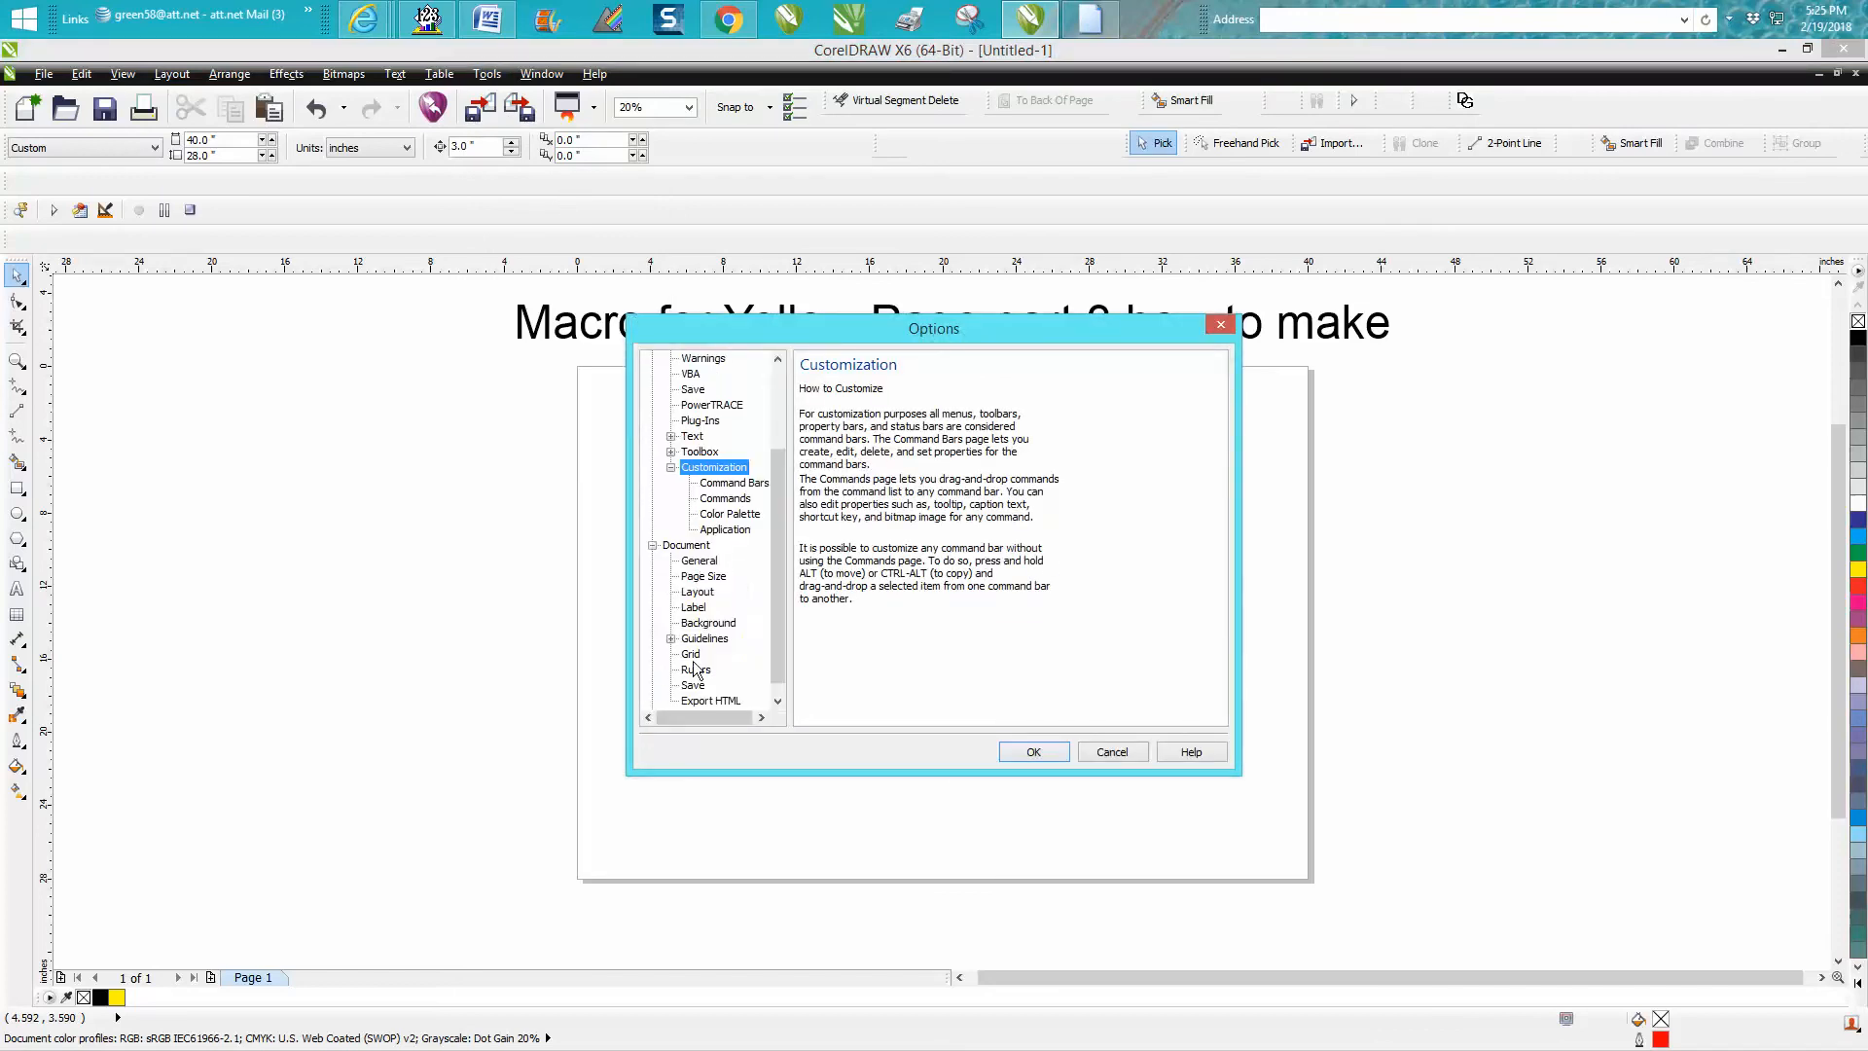
pyautogui.click(709, 623)
pyautogui.click(948, 397)
pyautogui.click(1015, 394)
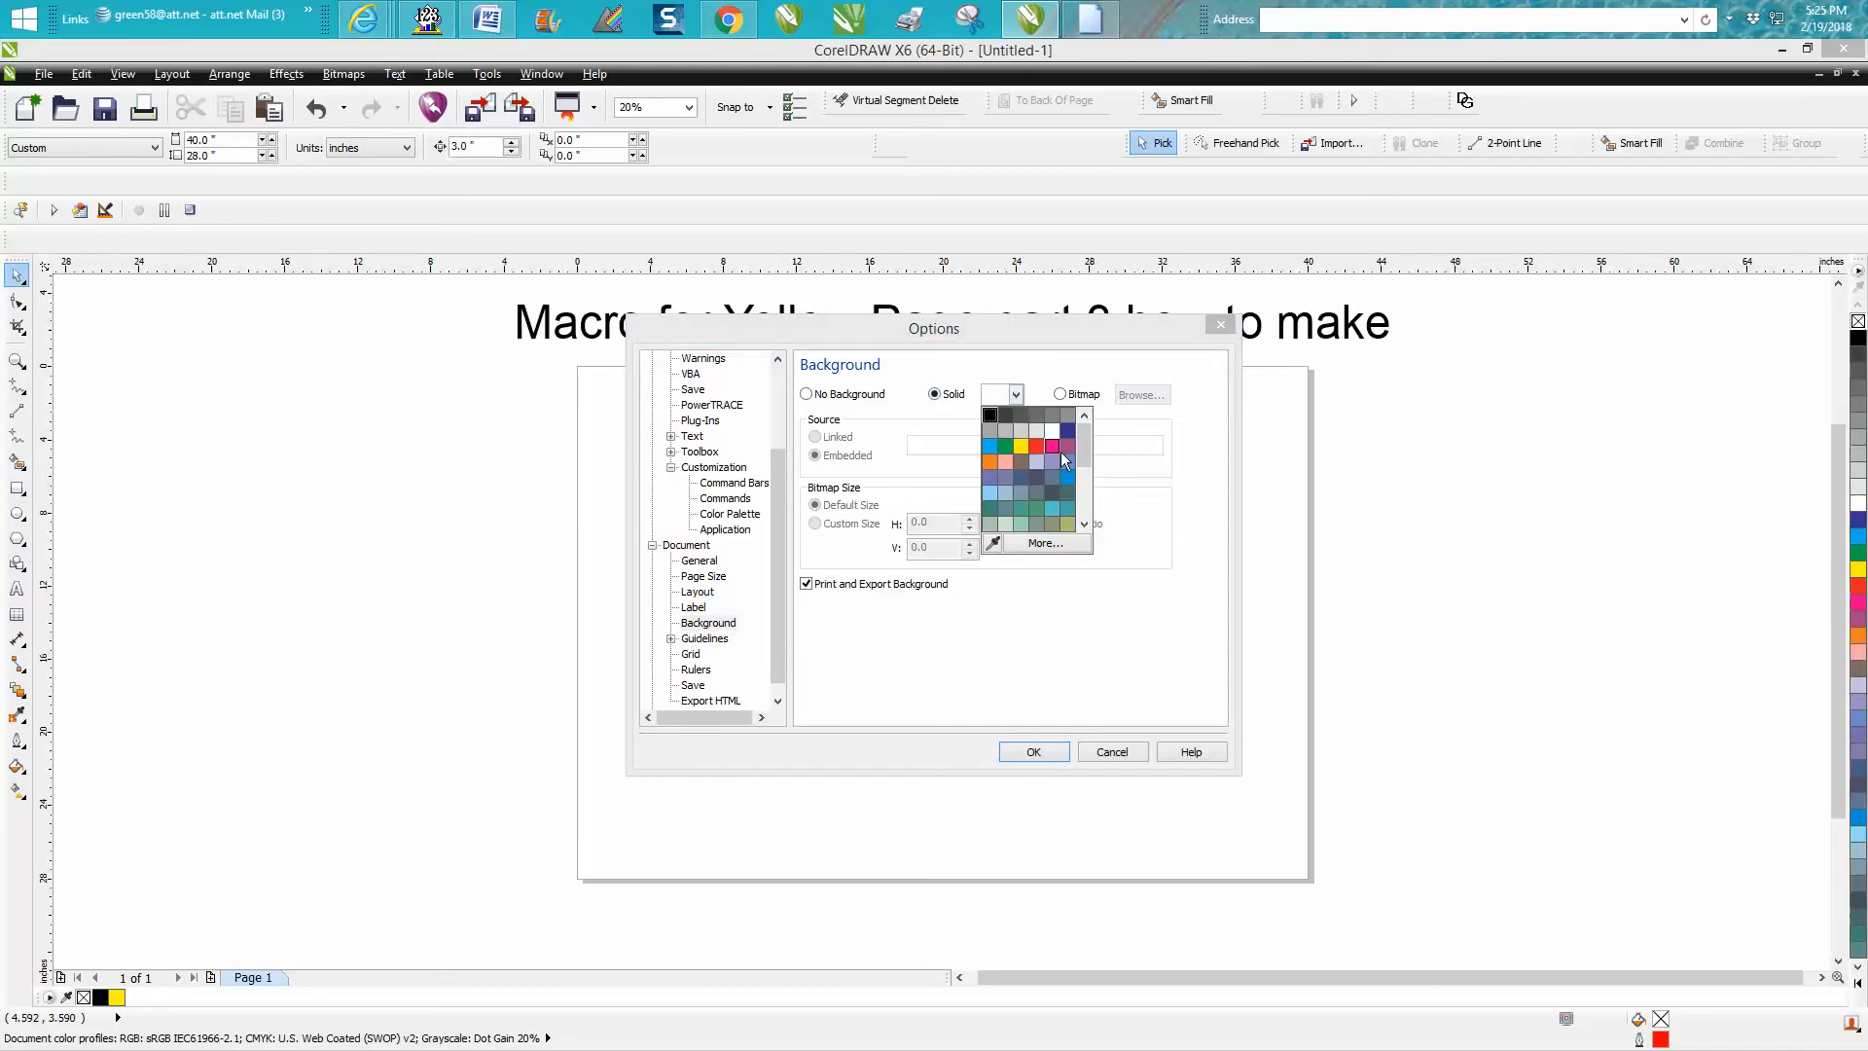
pyautogui.moveTo(1082, 452); pyautogui.dragTo(1083, 506)
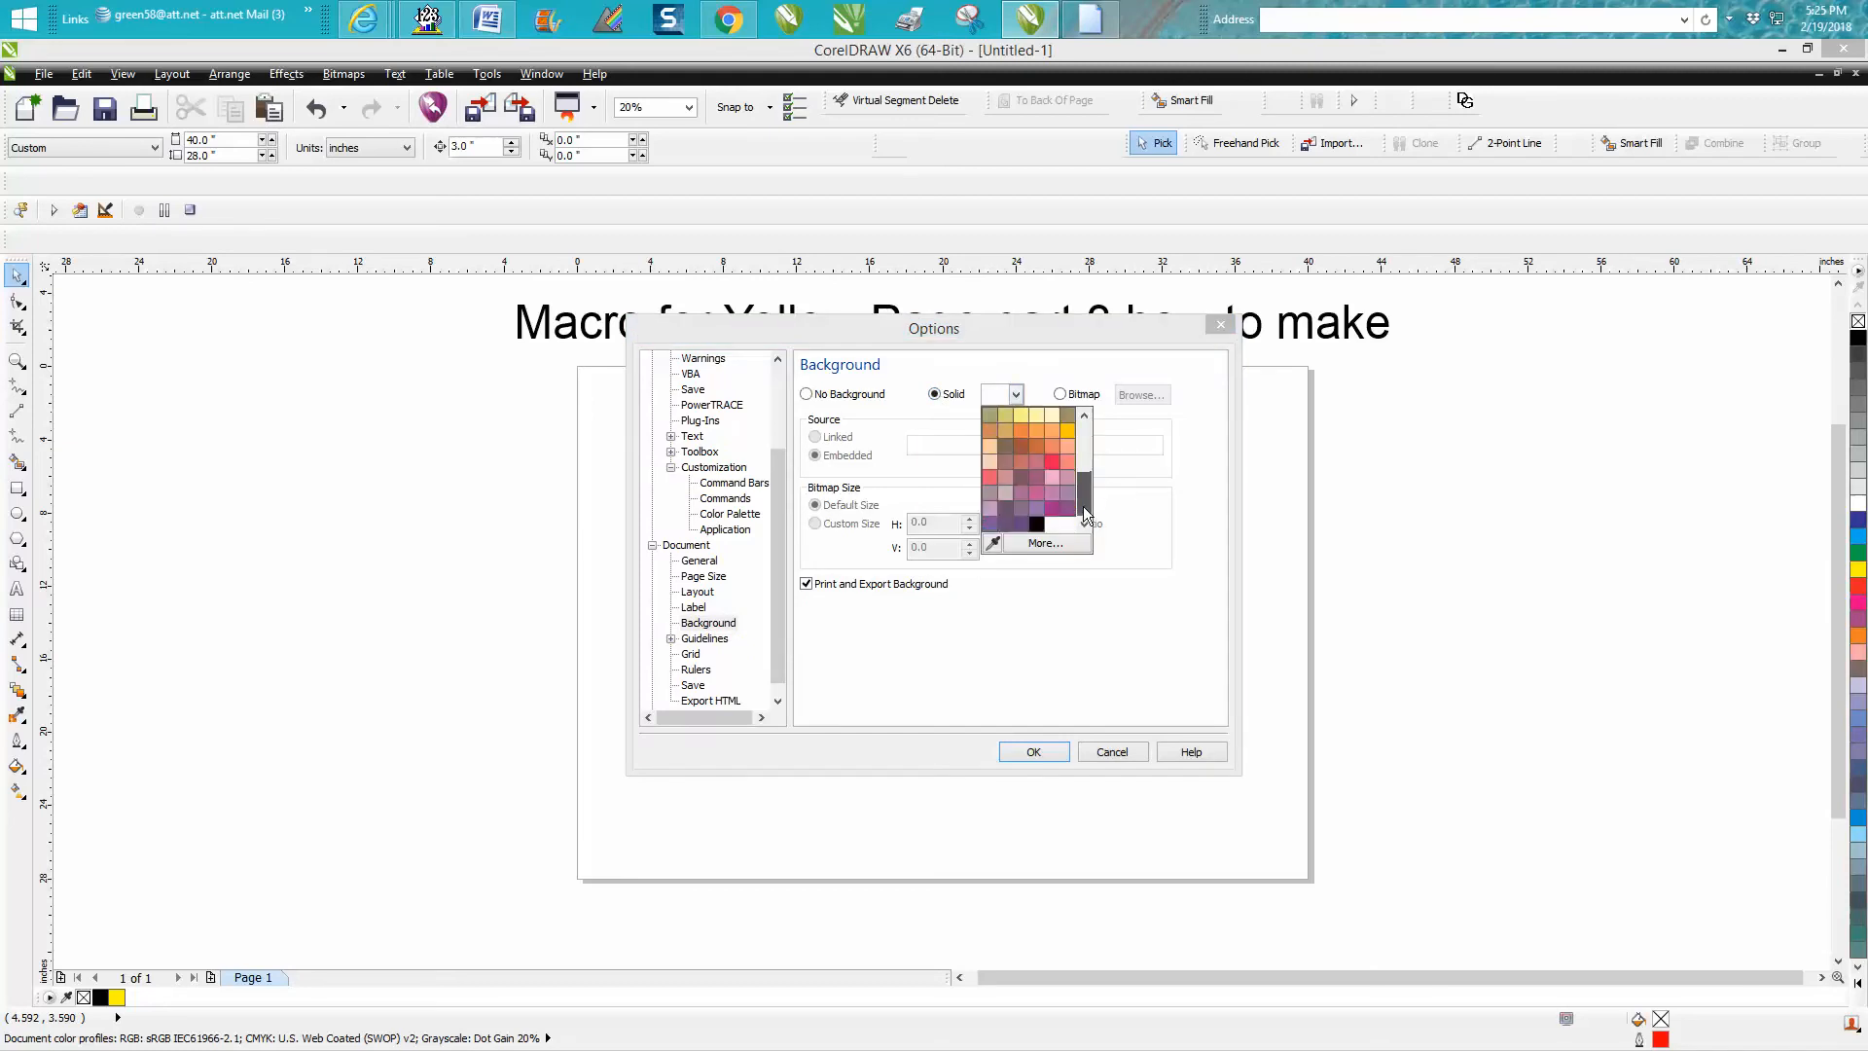
pyautogui.click(1037, 415)
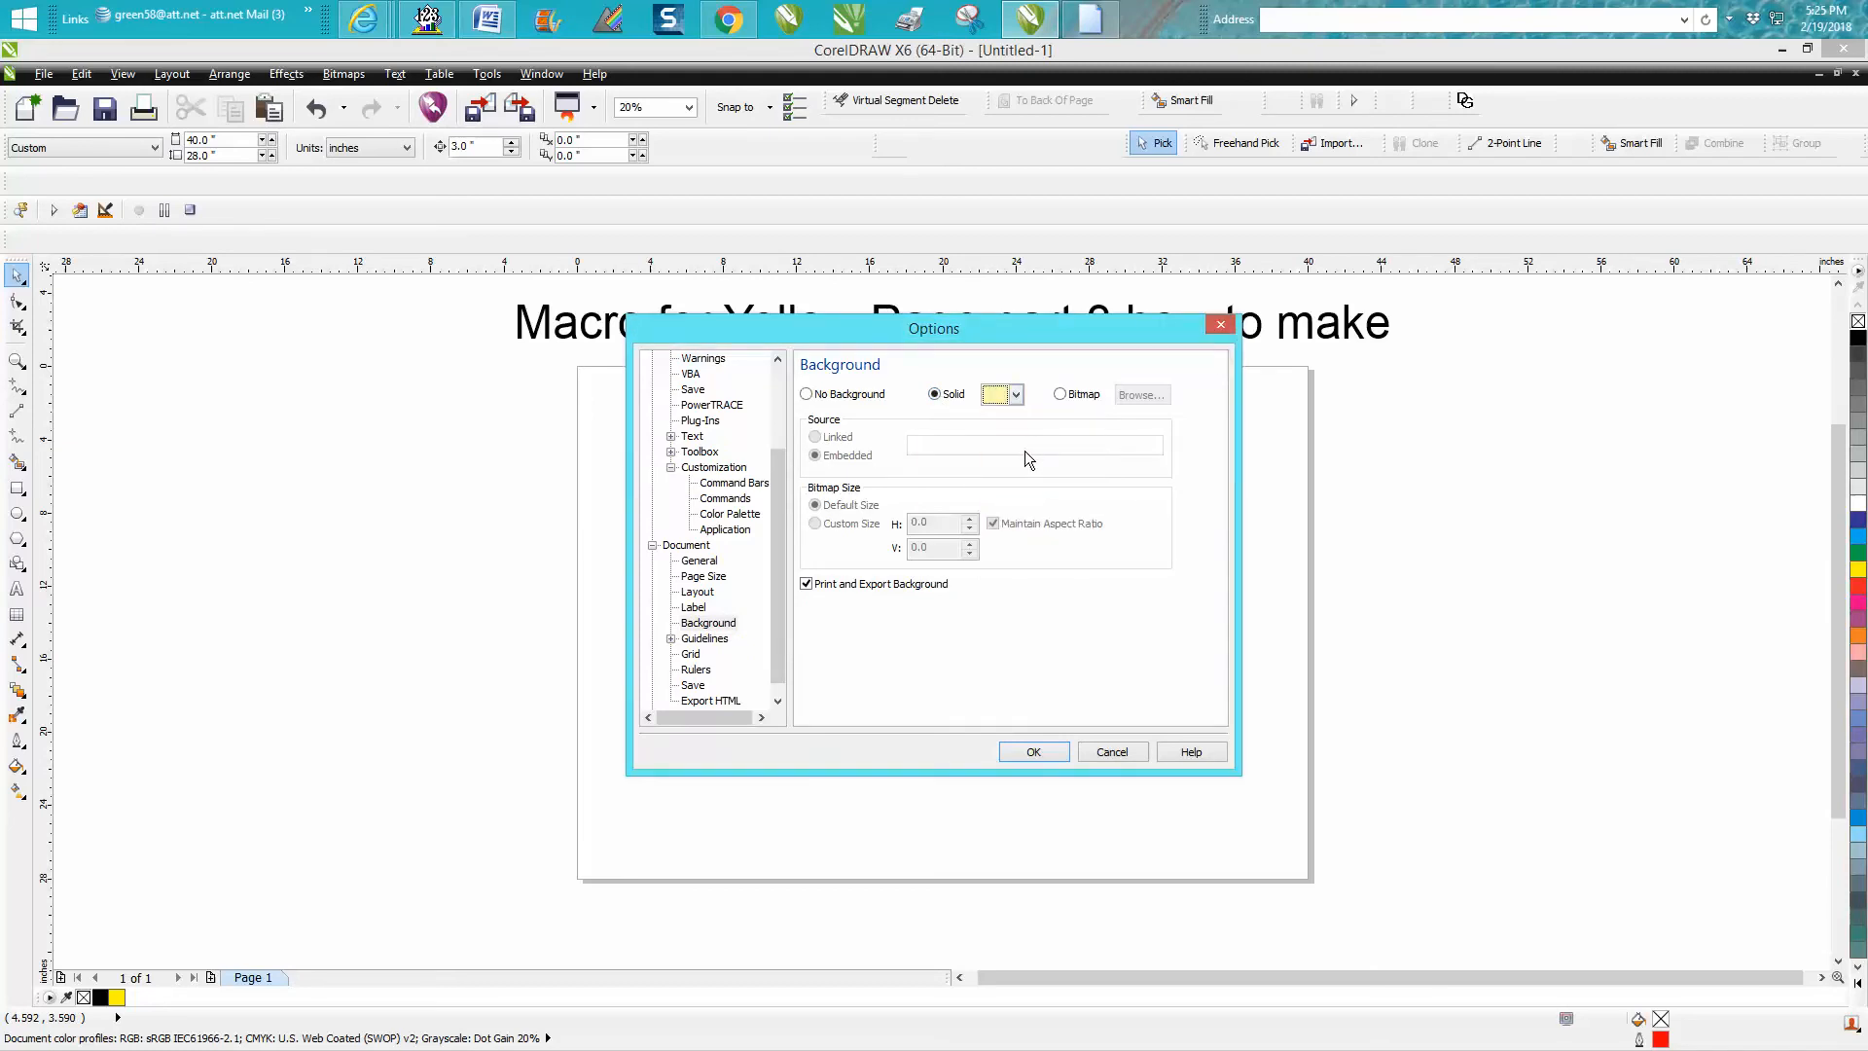
pyautogui.click(806, 585)
pyautogui.click(1034, 752)
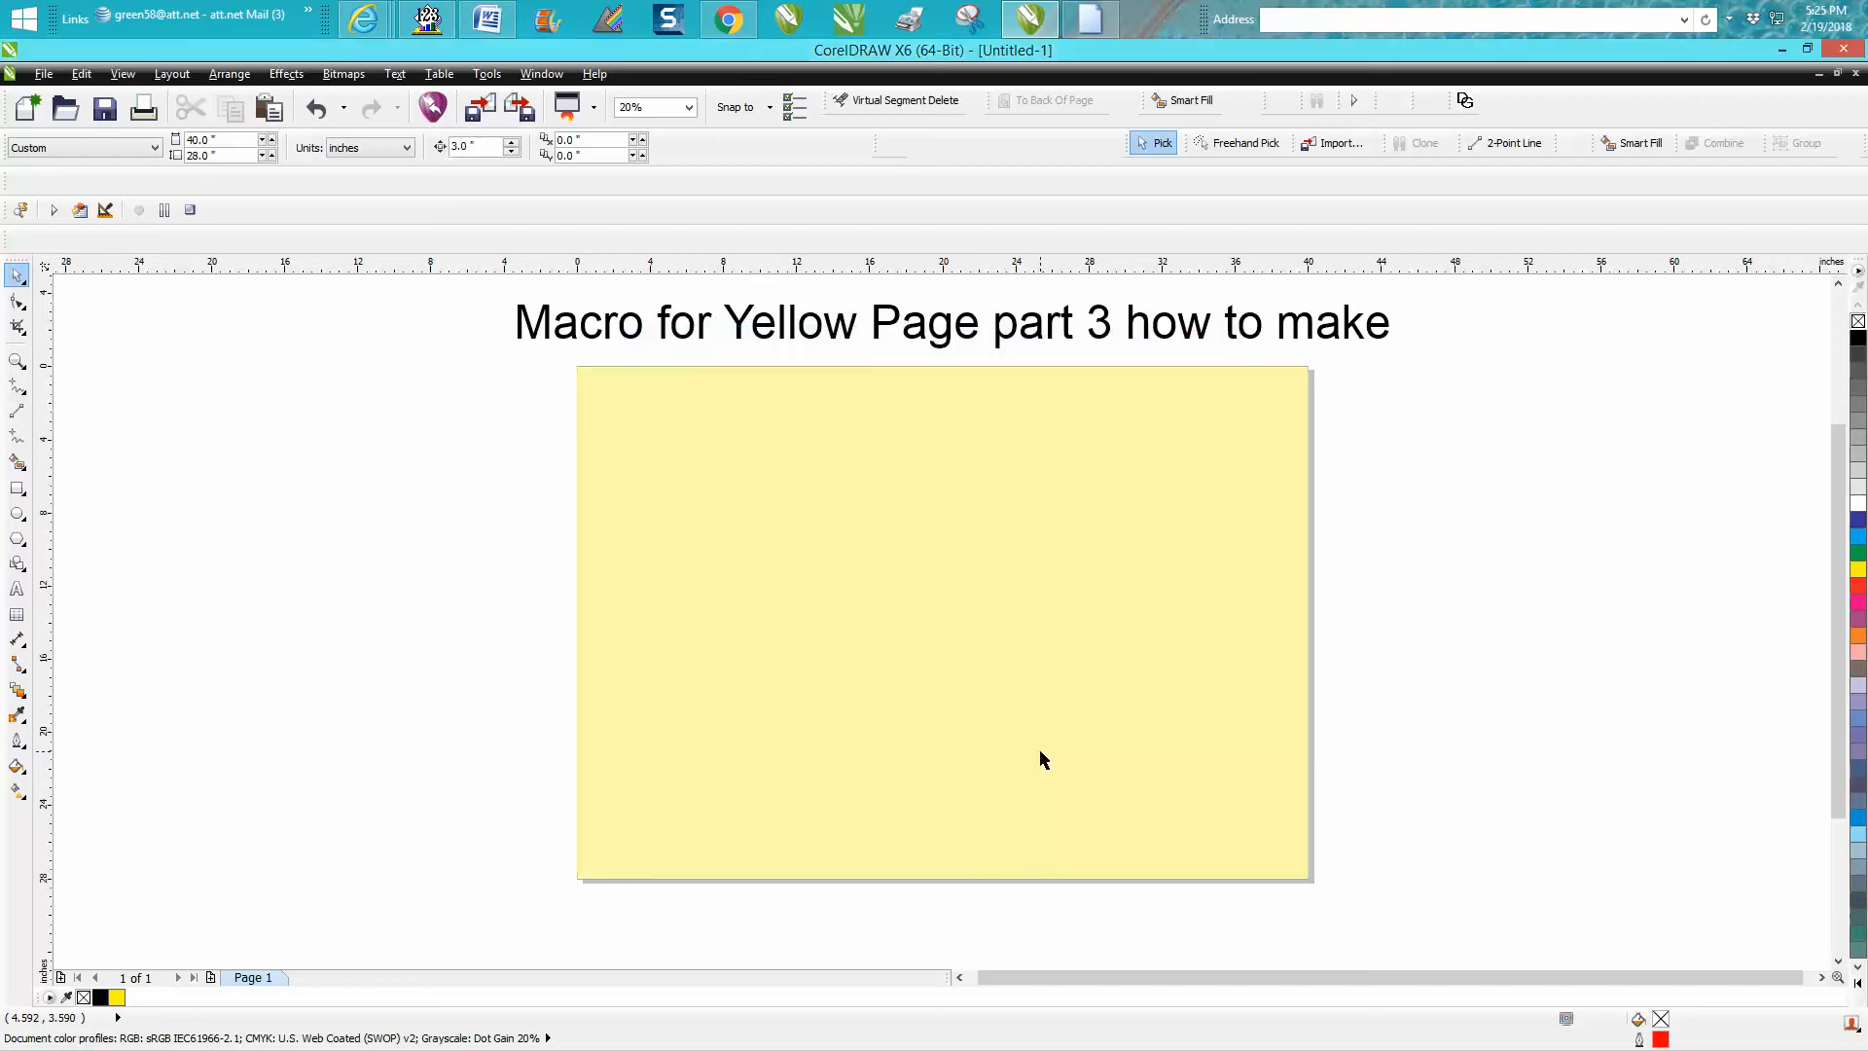
pyautogui.click(191, 211)
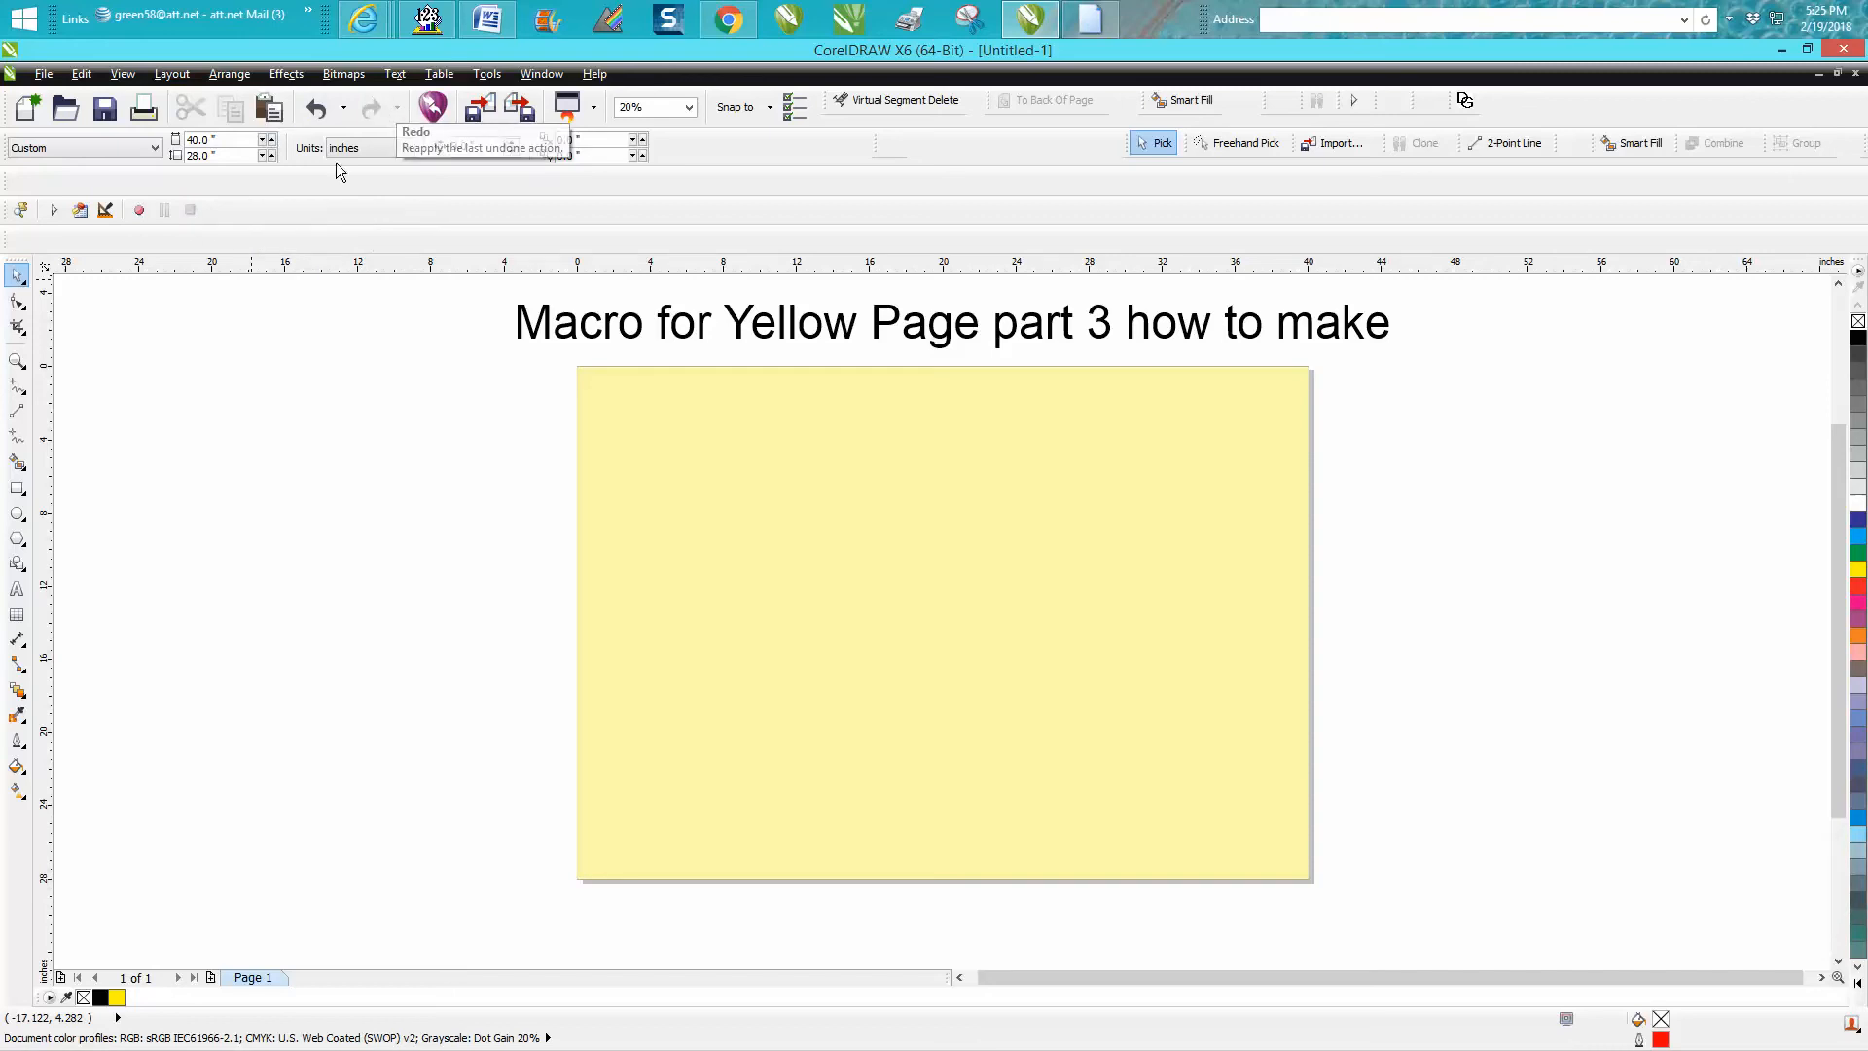
# Reset the document's page background to No Background.
pyautogui.click(481, 75)
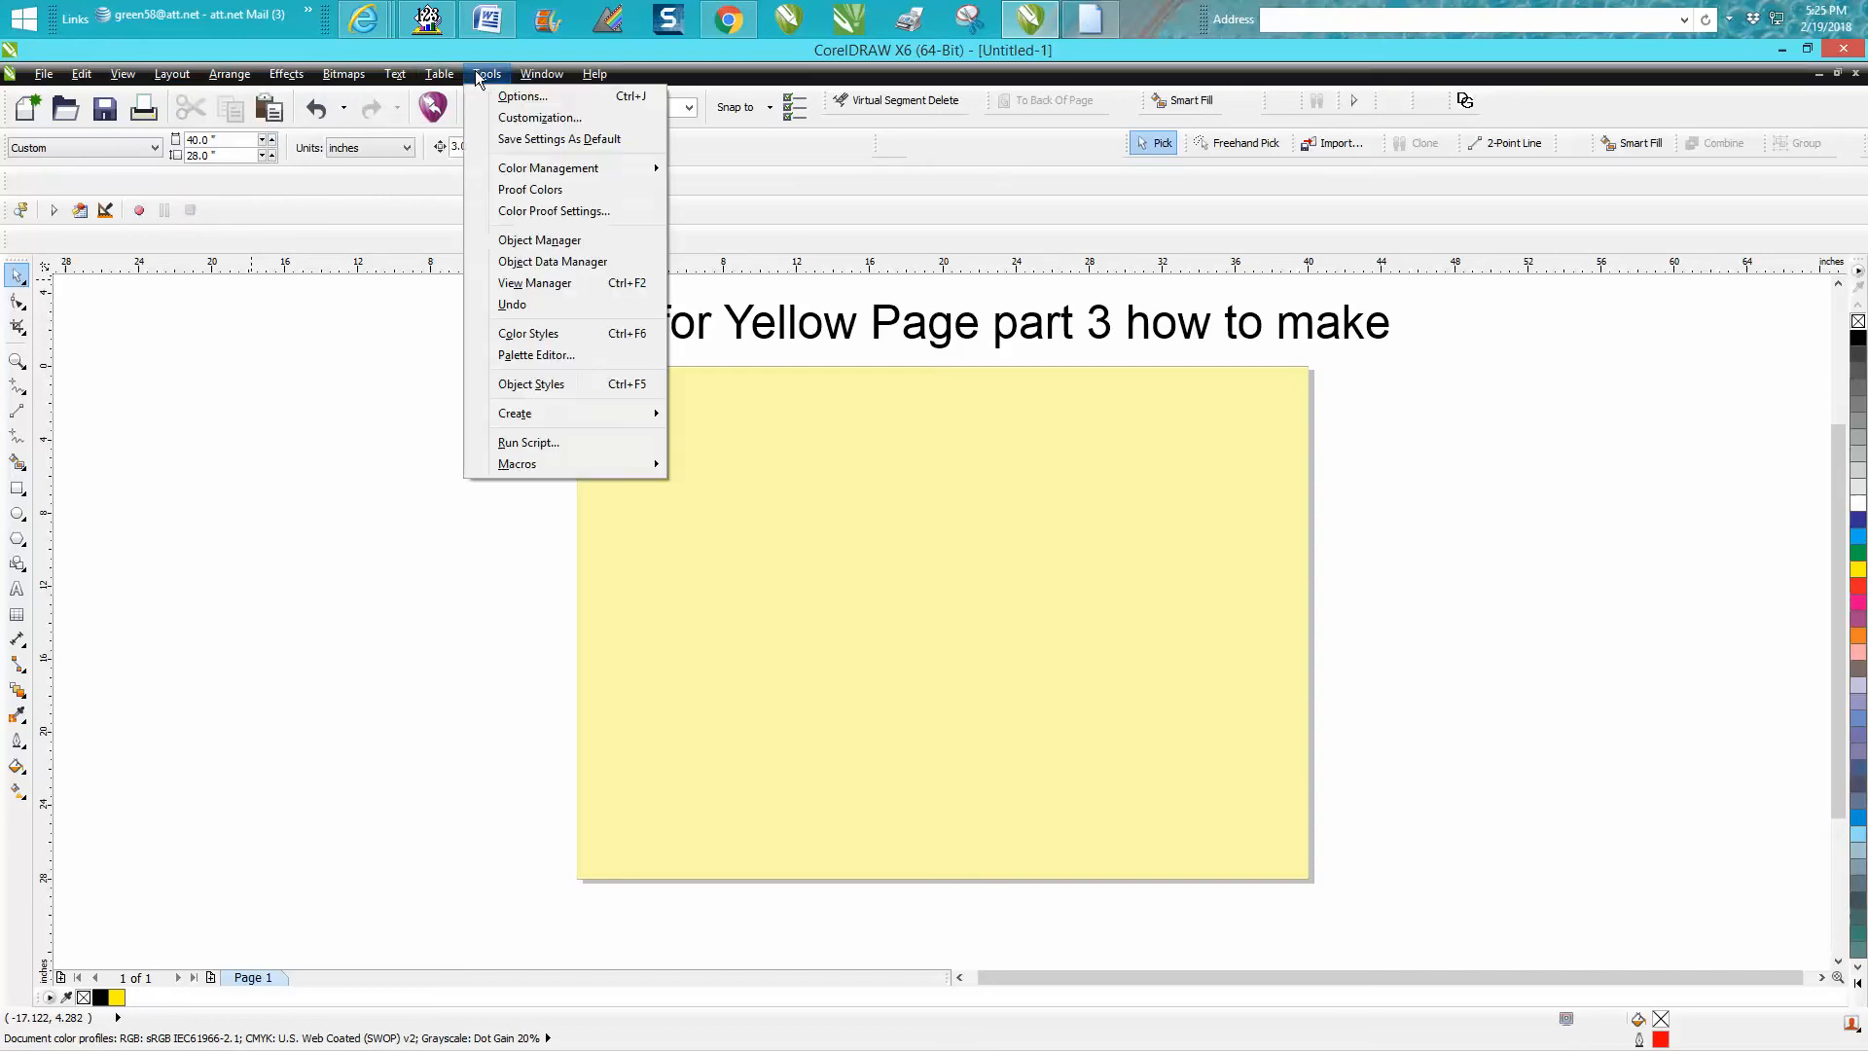
pyautogui.click(504, 117)
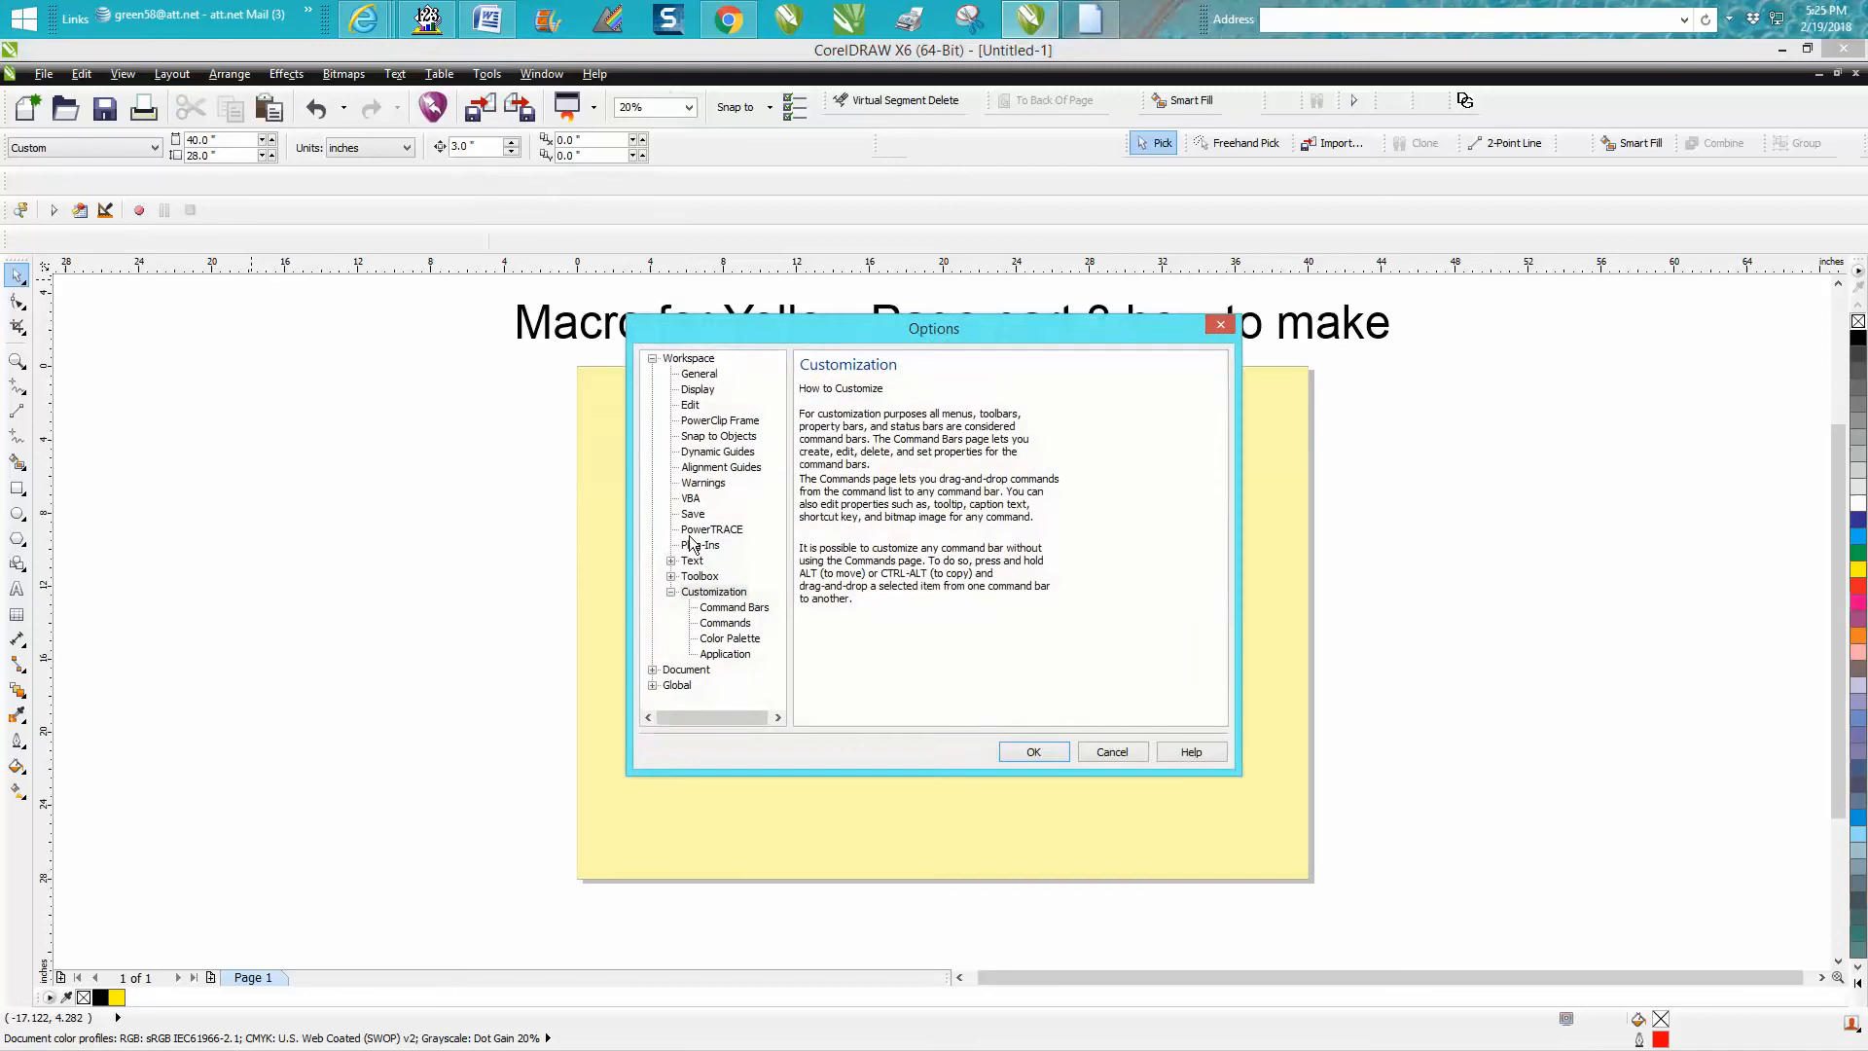
pyautogui.click(654, 670)
pyautogui.click(693, 623)
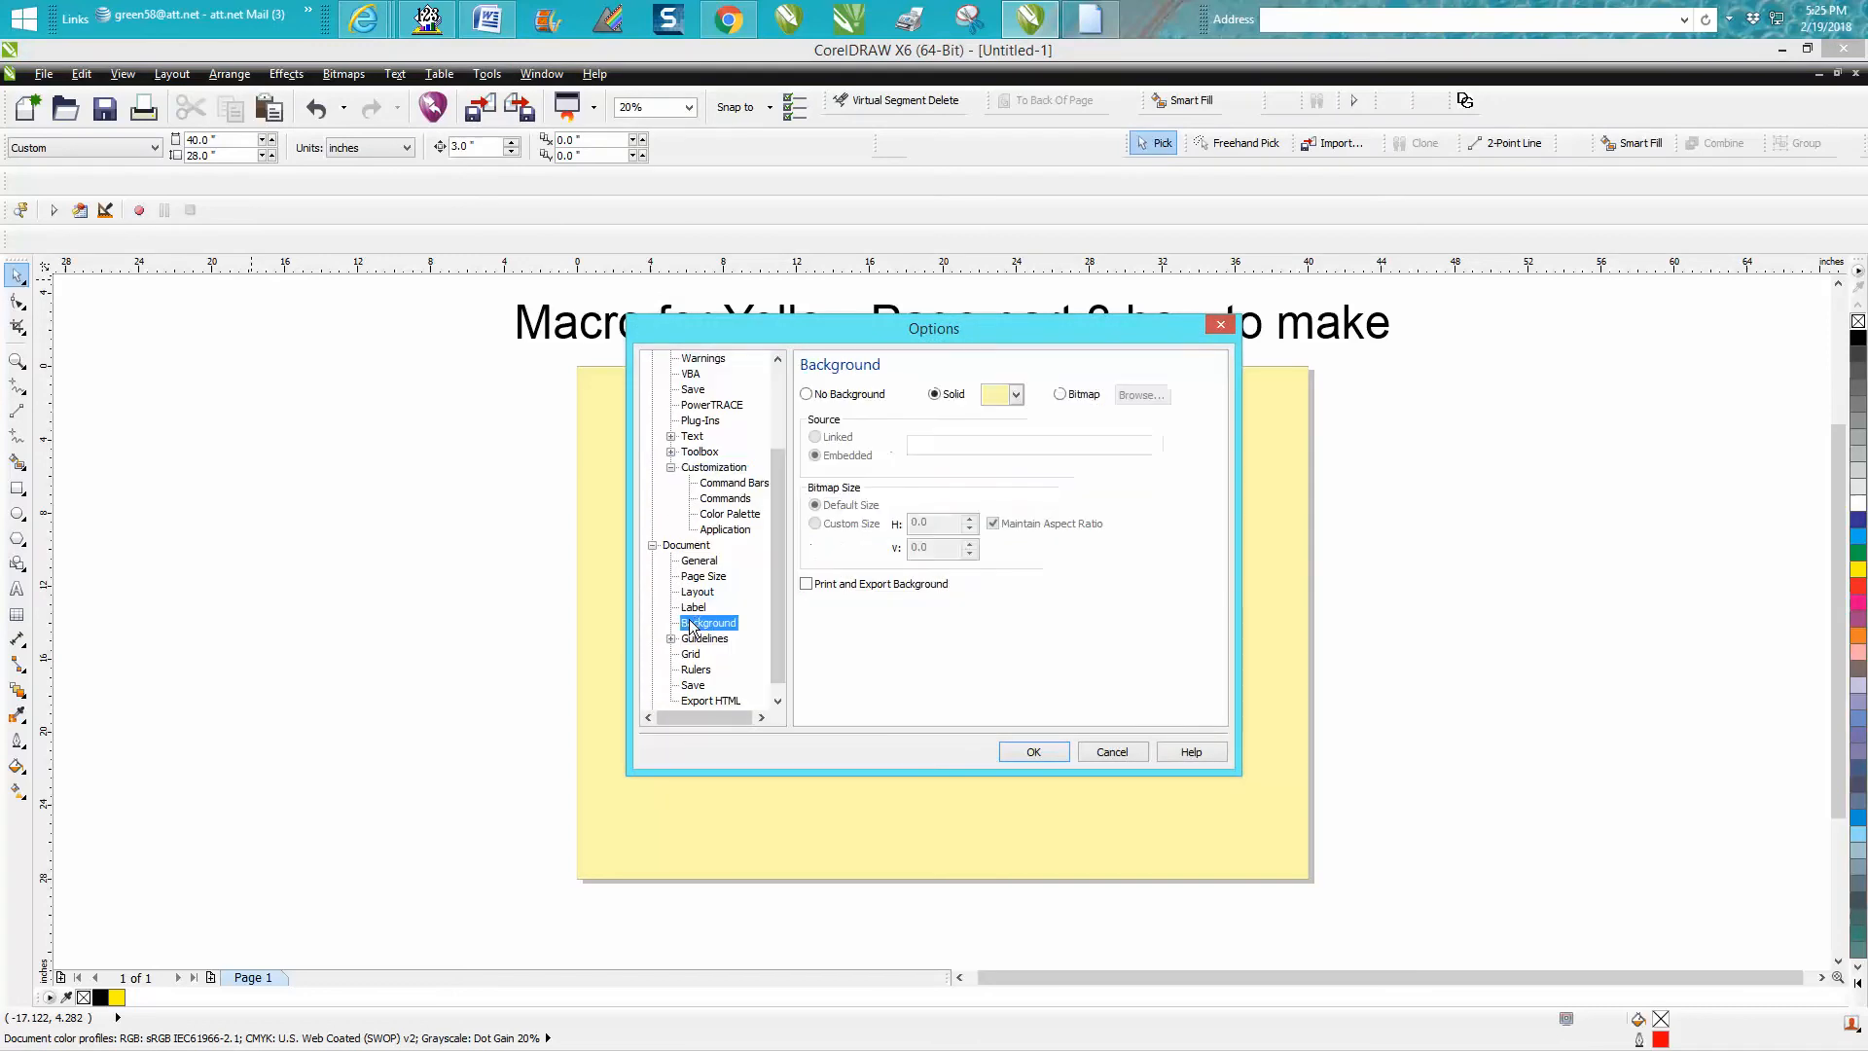
pyautogui.click(817, 397)
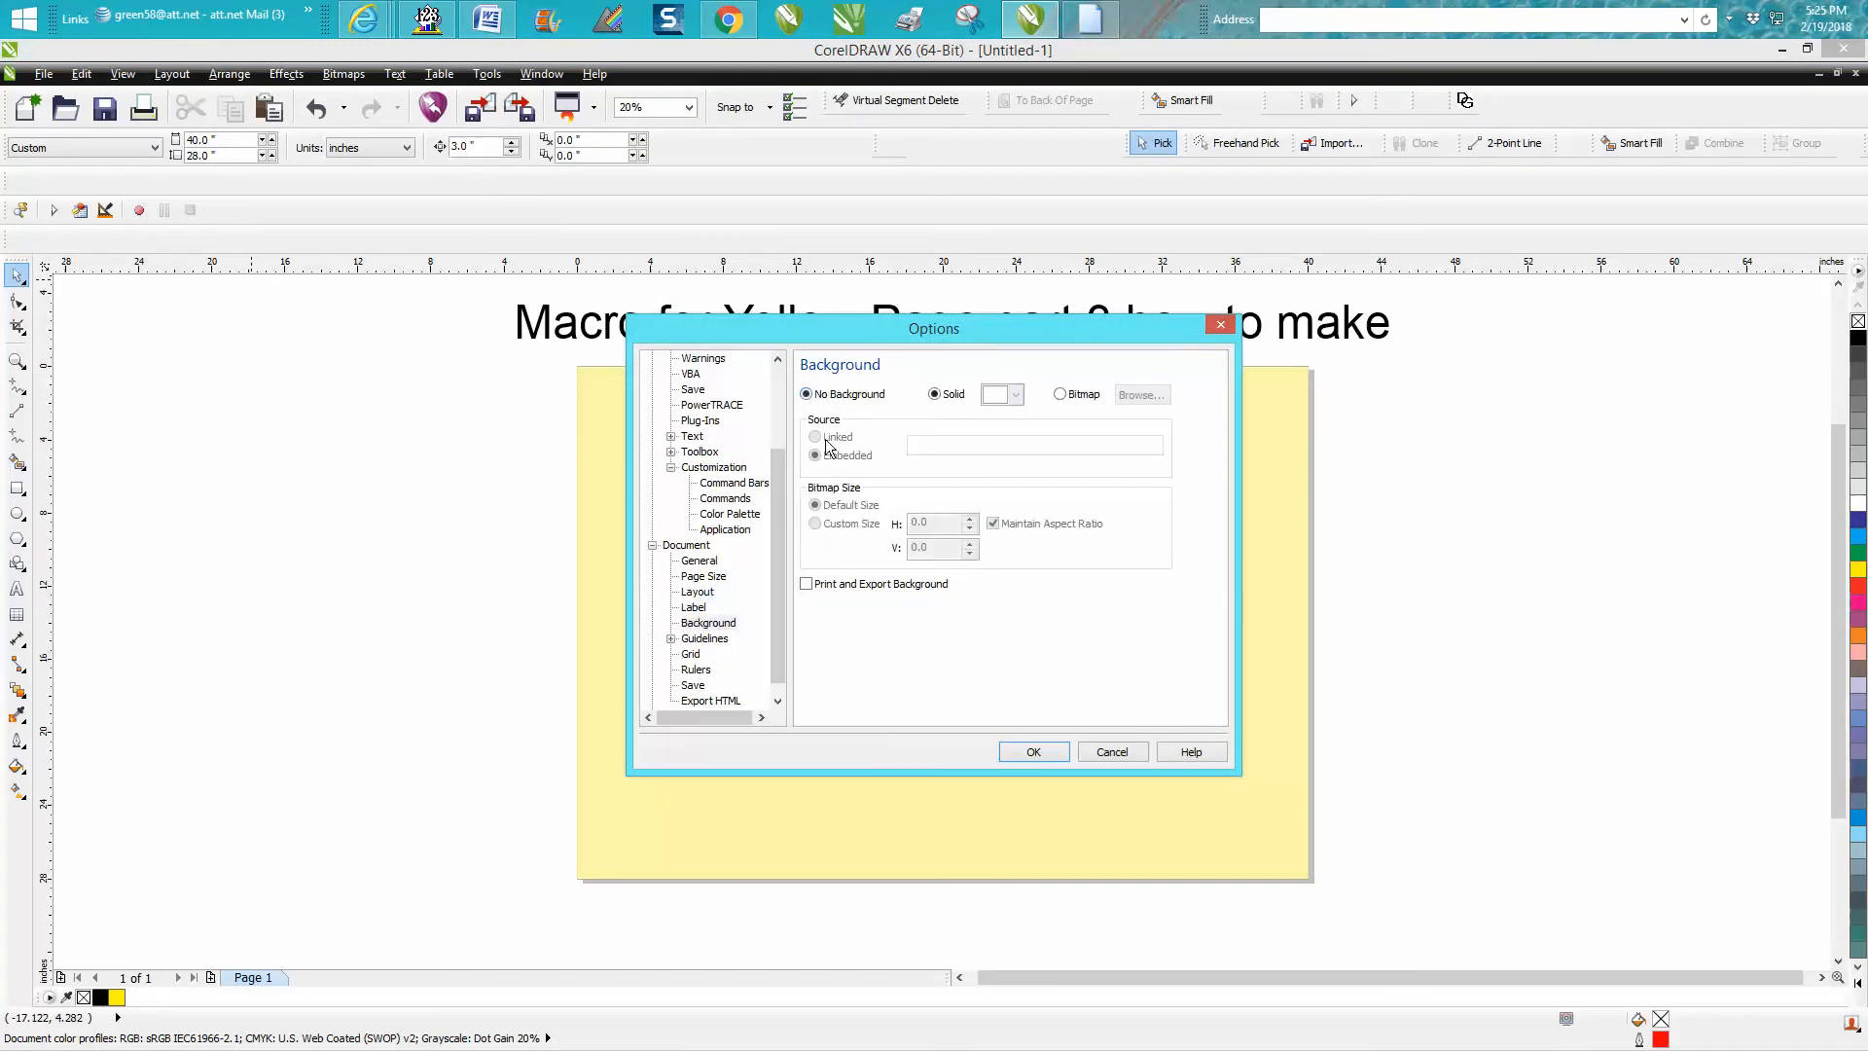
pyautogui.click(1034, 751)
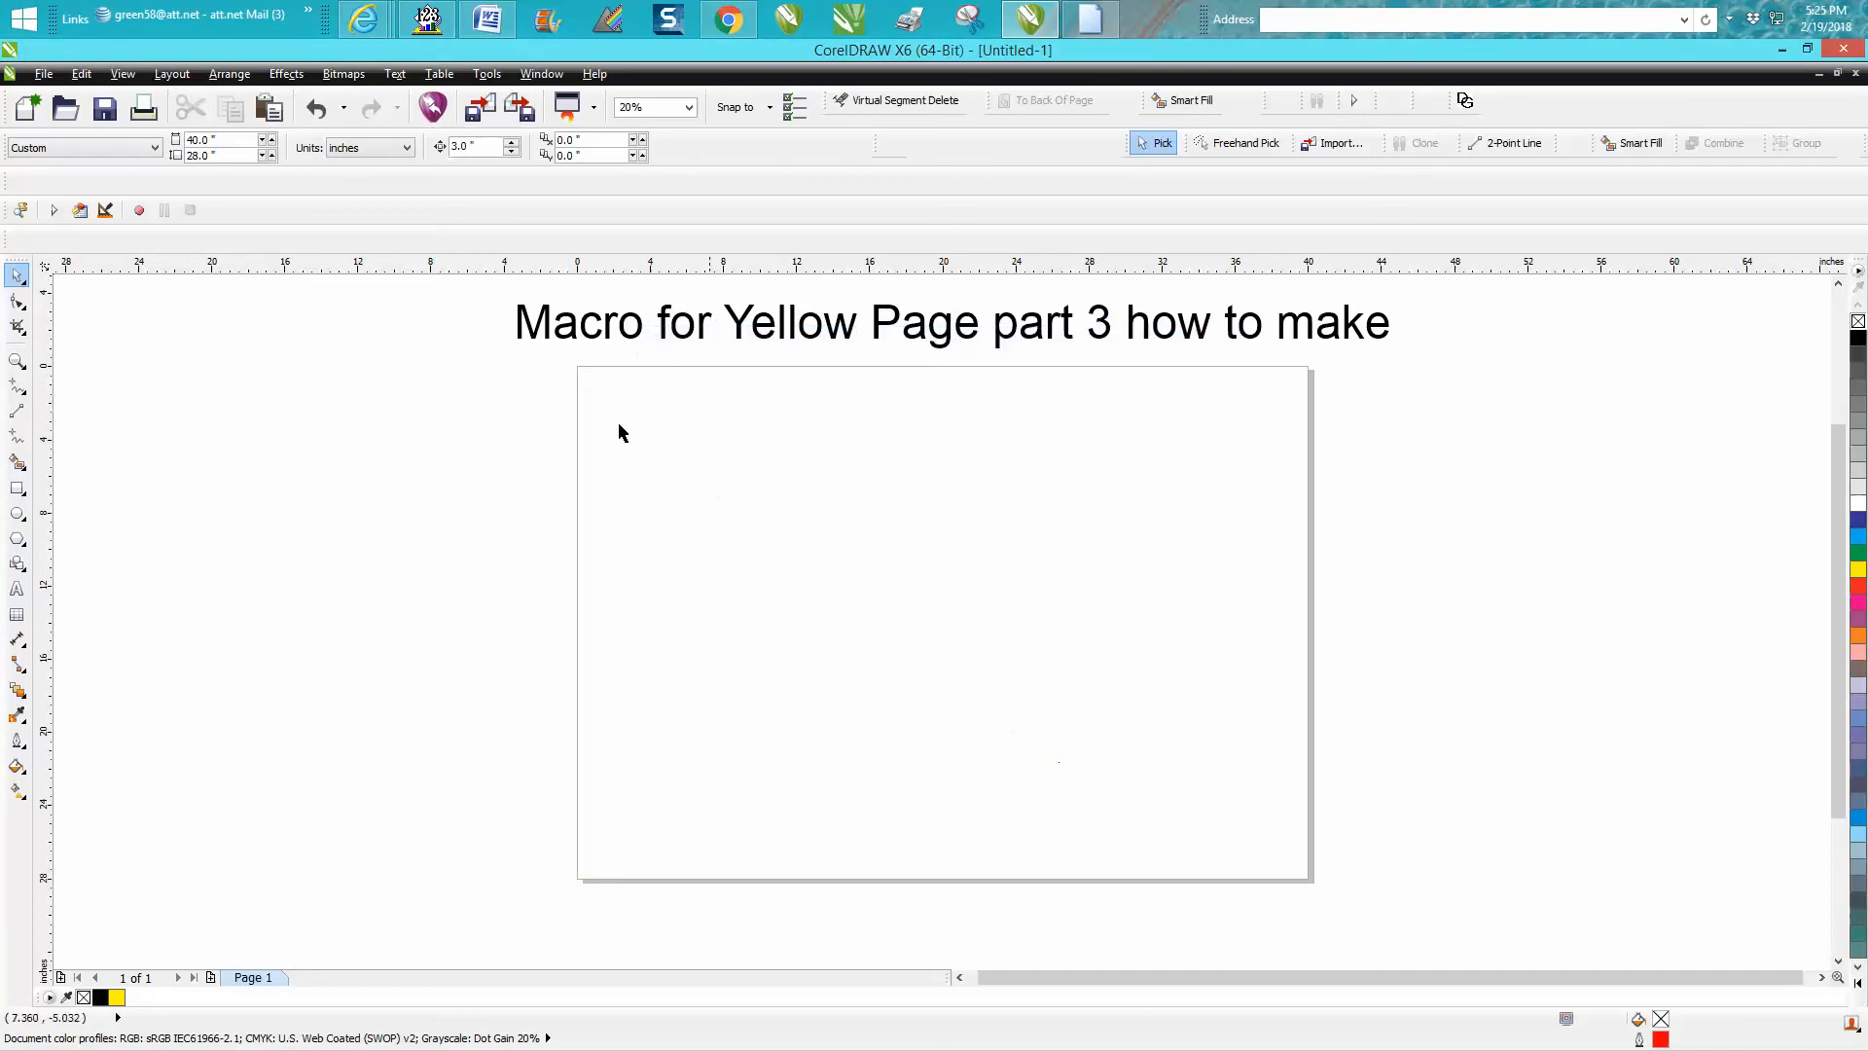
# Run the recorded Yellowpage macro from the Macro Manager, and close the manager.
pyautogui.click(19, 211)
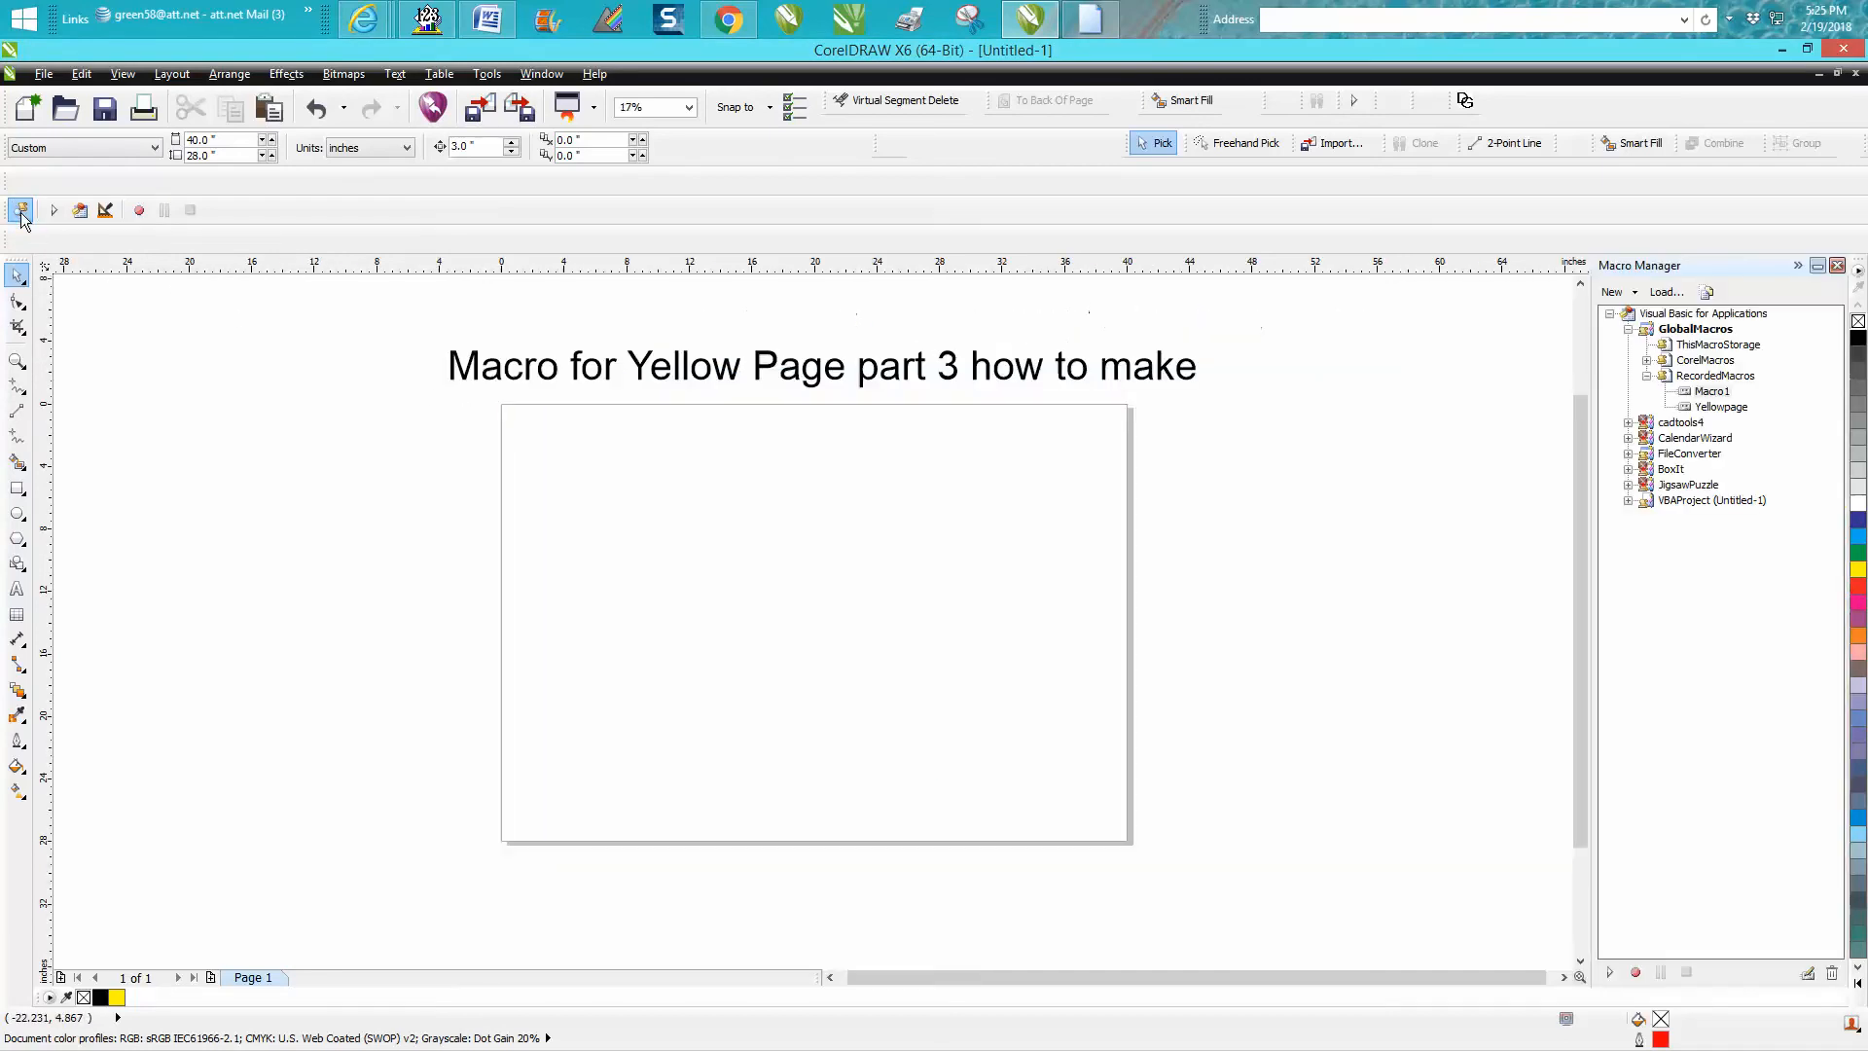
pyautogui.click(1628, 330)
pyautogui.click(1628, 330)
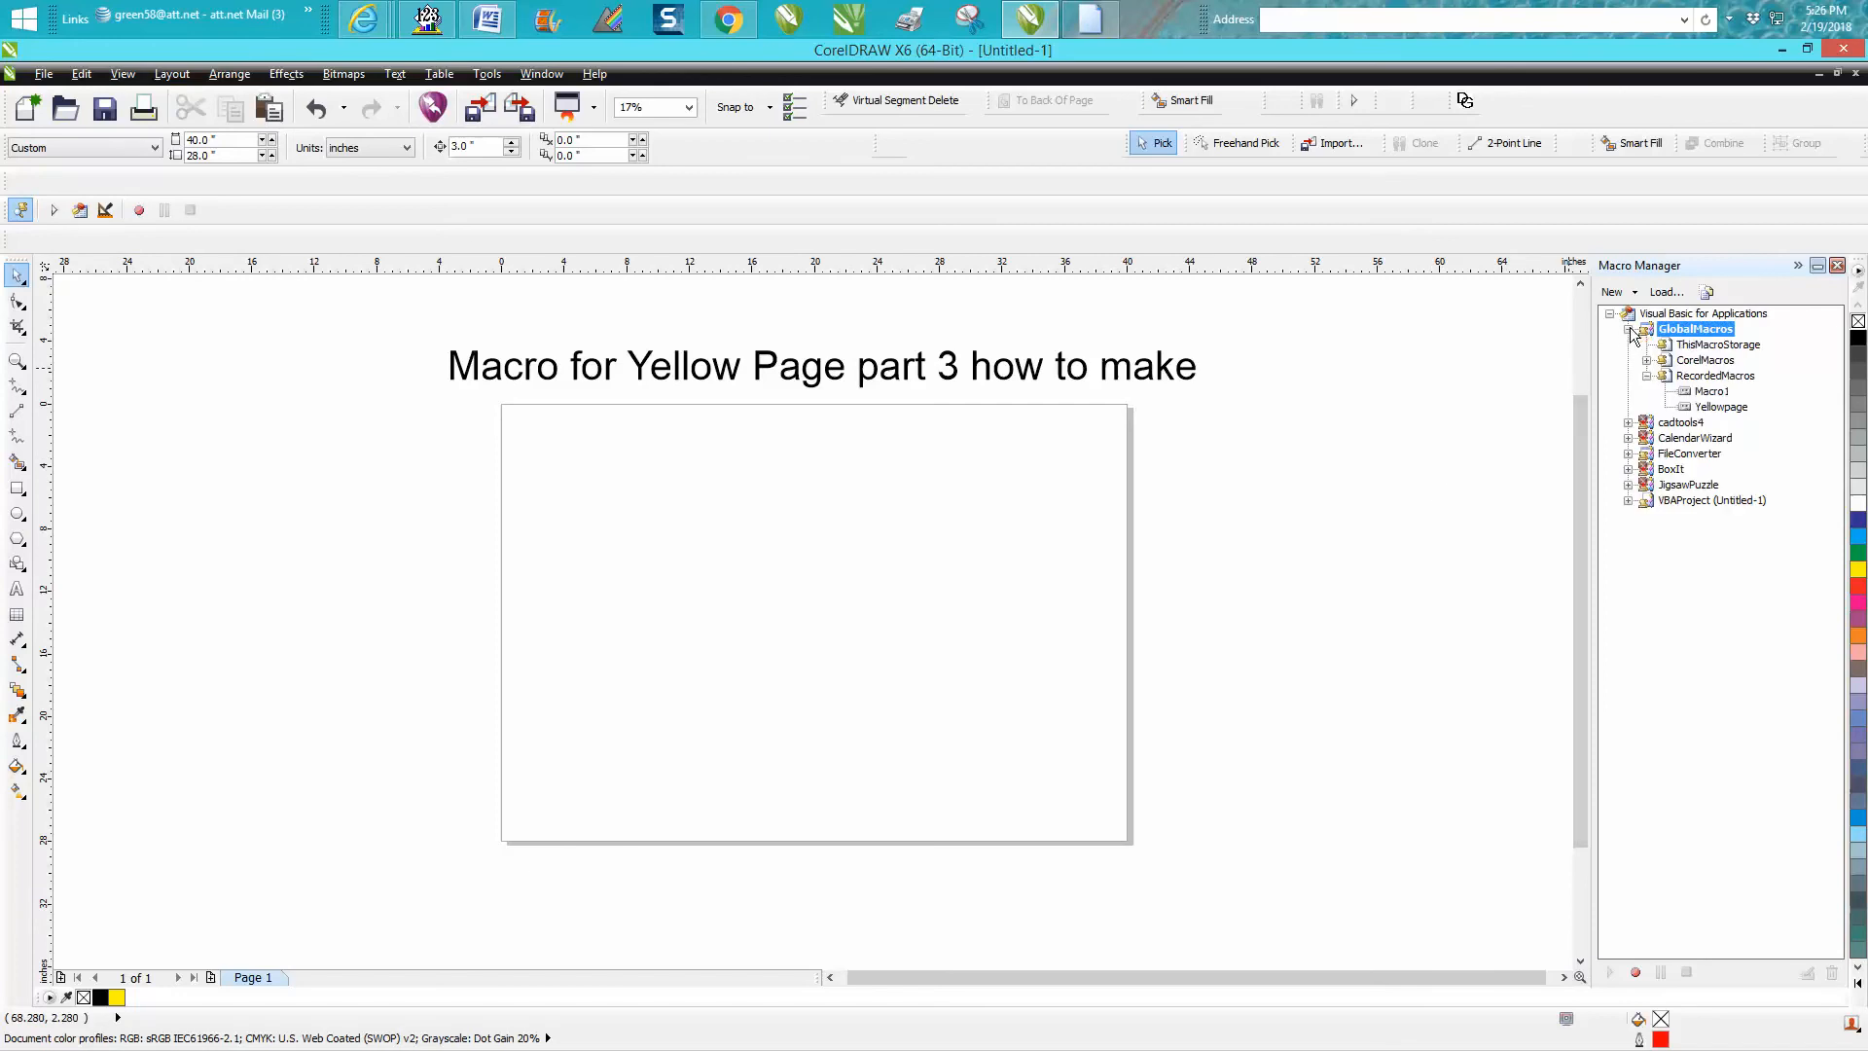
pyautogui.doubleClick(1713, 407)
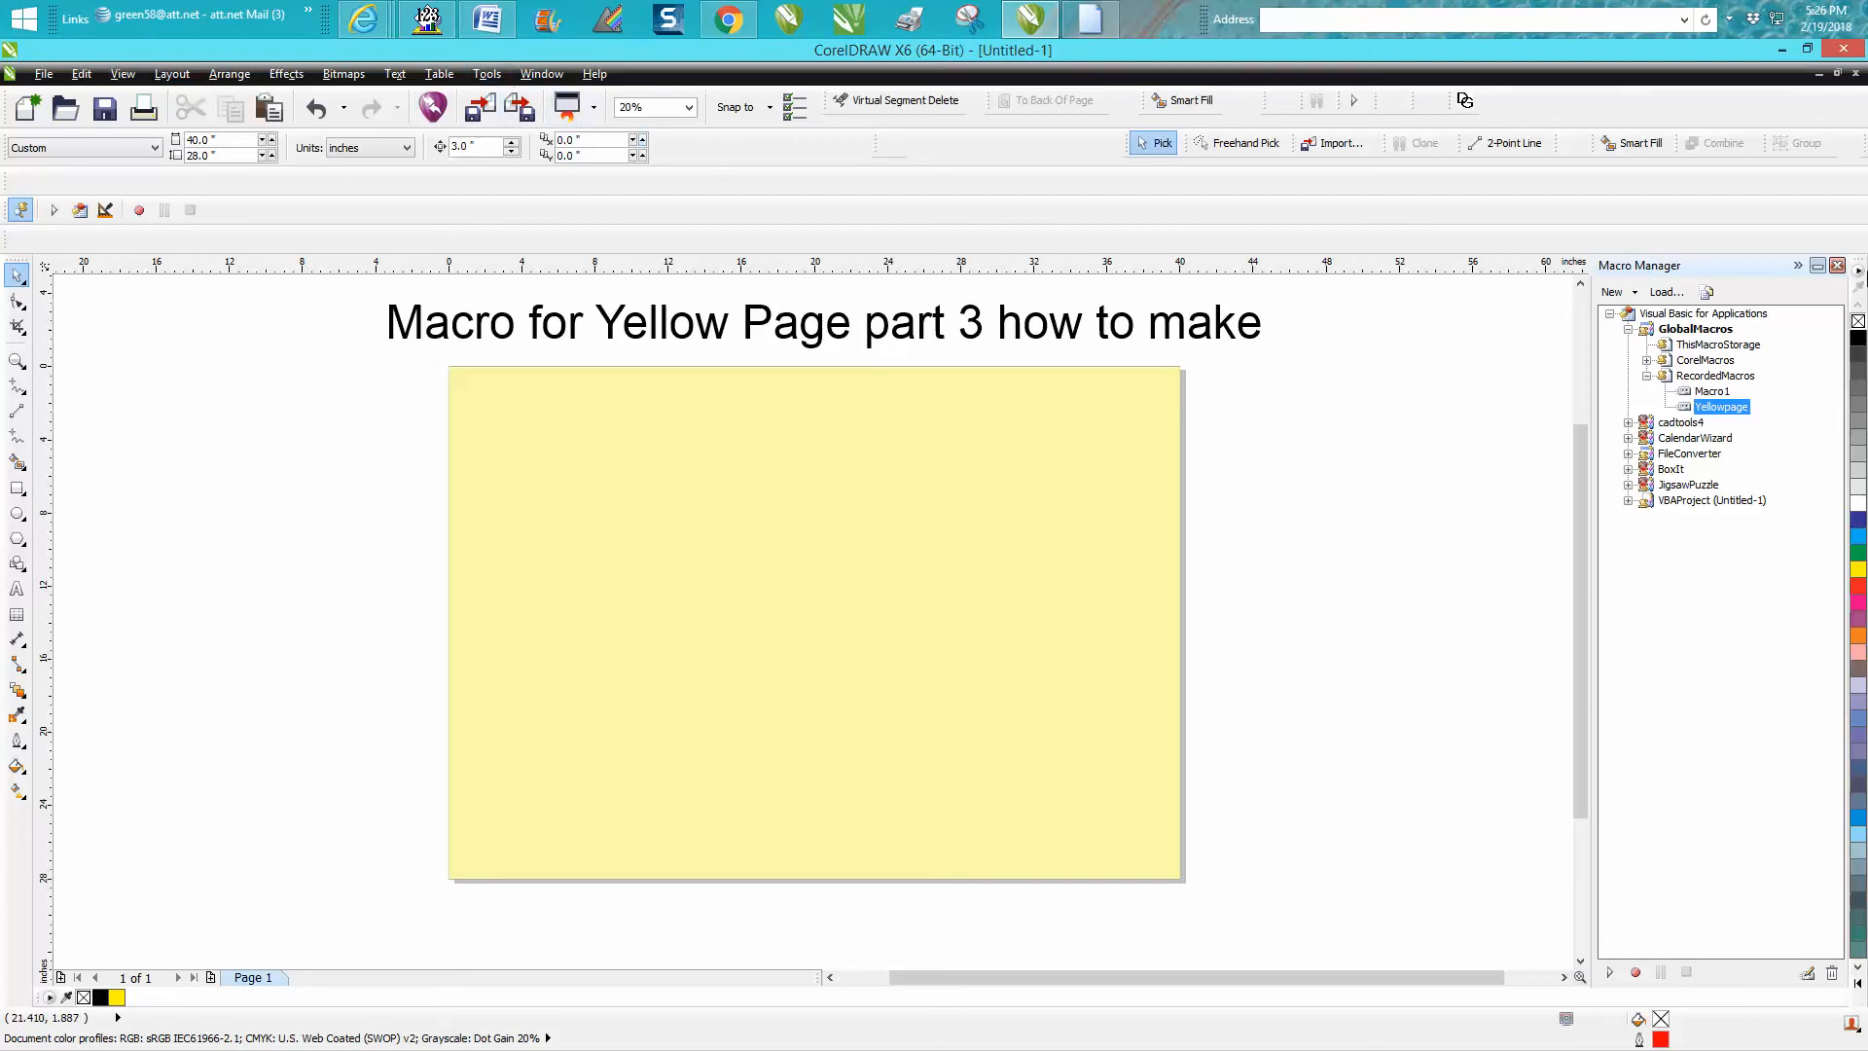
pyautogui.click(1837, 266)
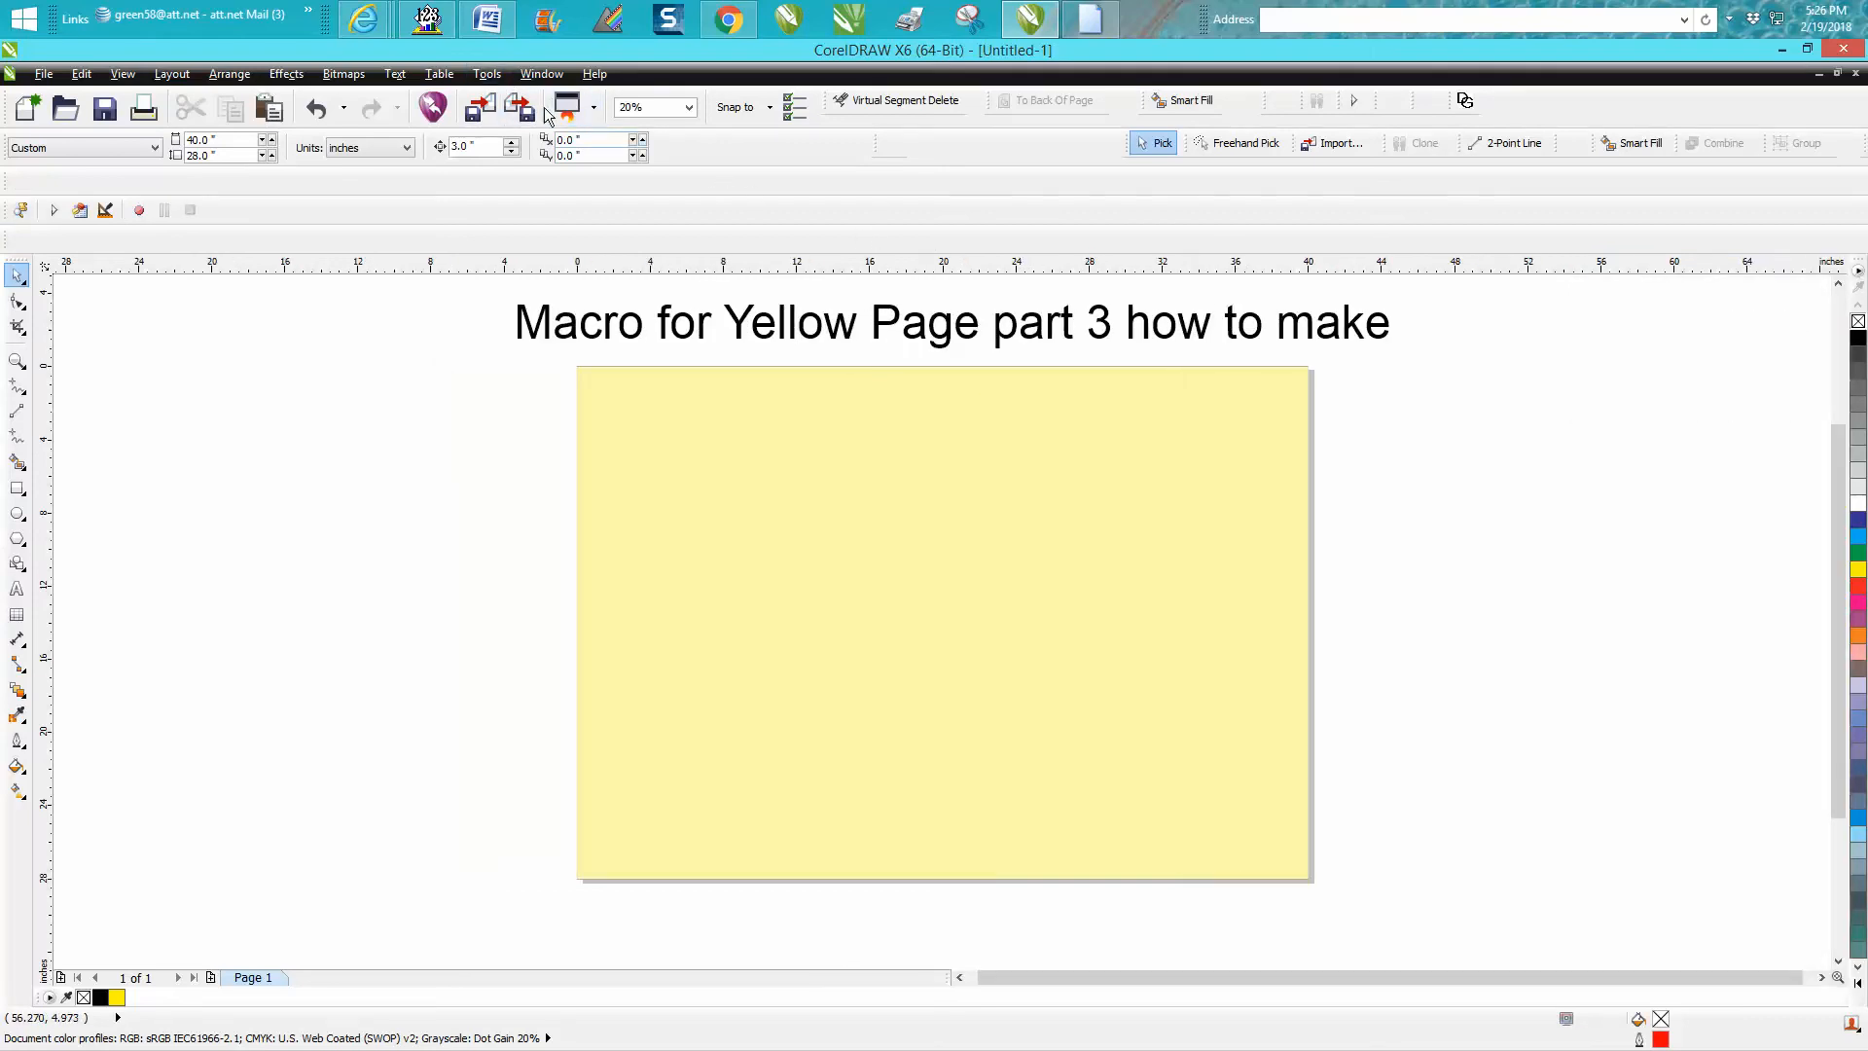
# In the command customization options, find the recorded Yellowpage macro and set its tooltip help to "Yellow".
pyautogui.click(487, 74)
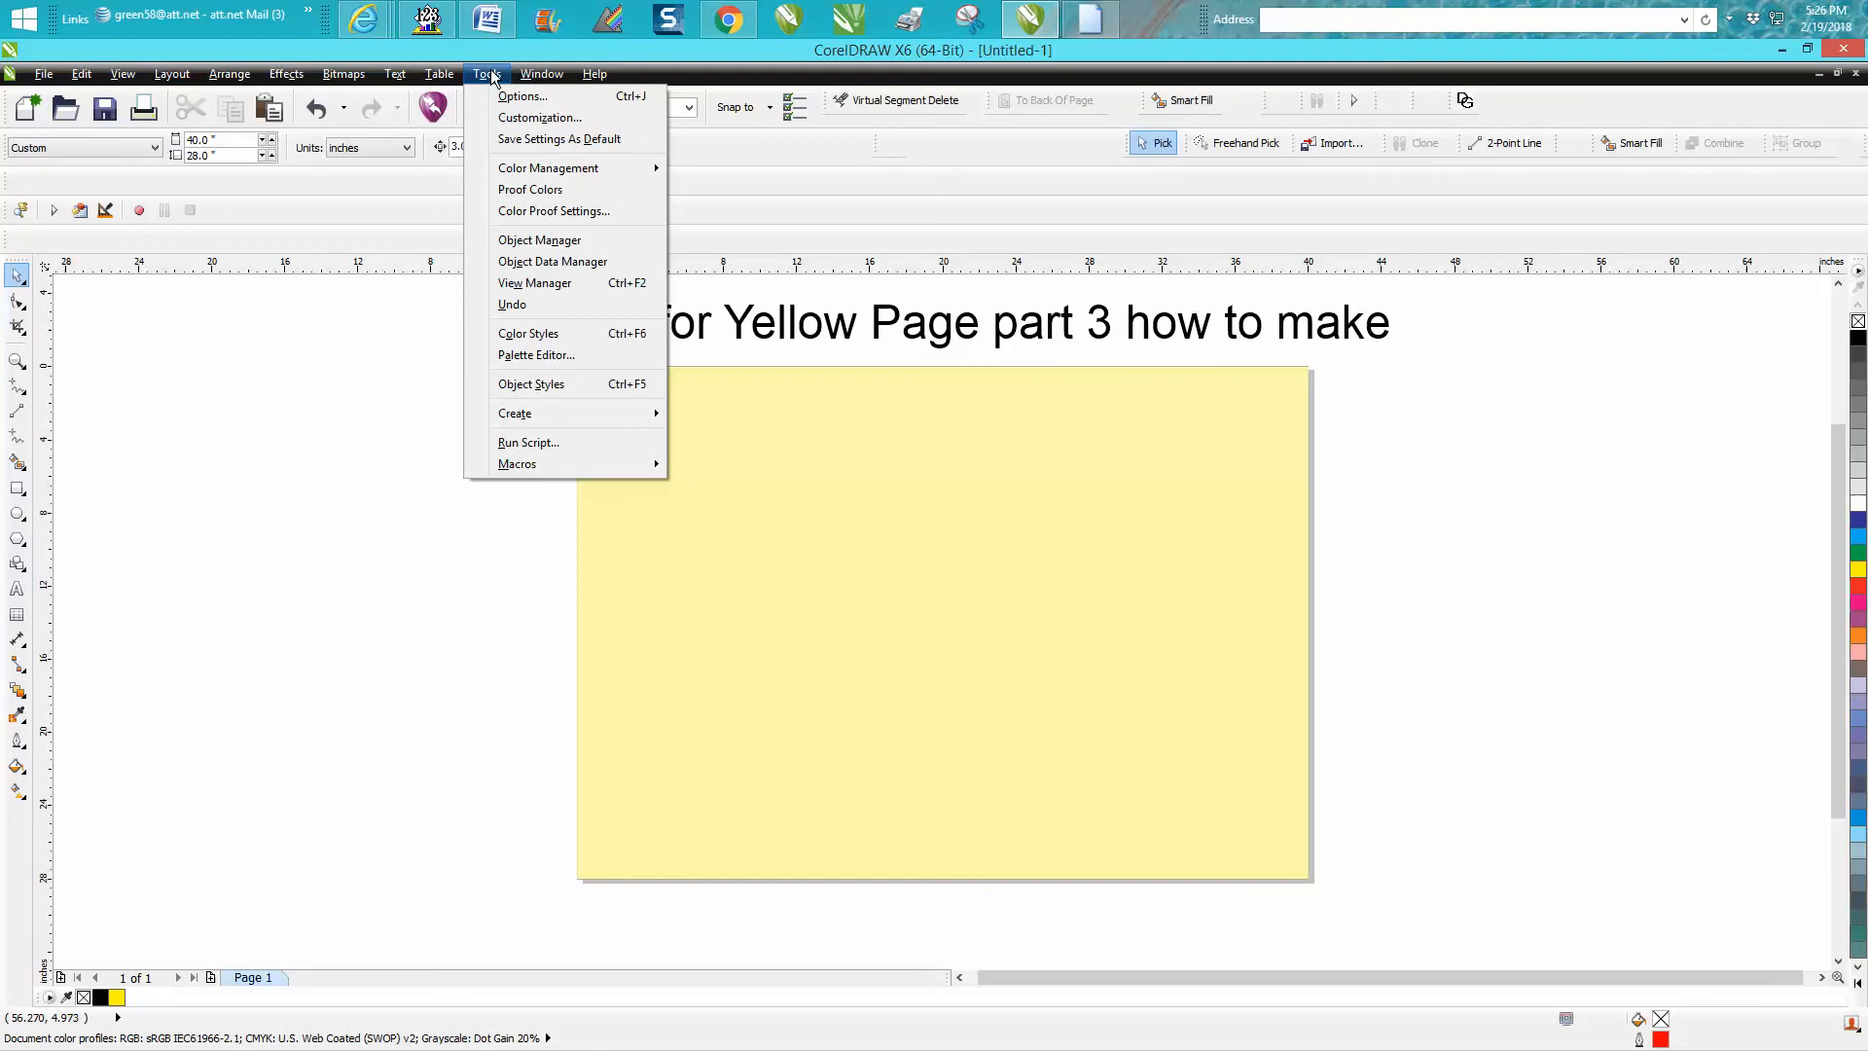
pyautogui.click(516, 118)
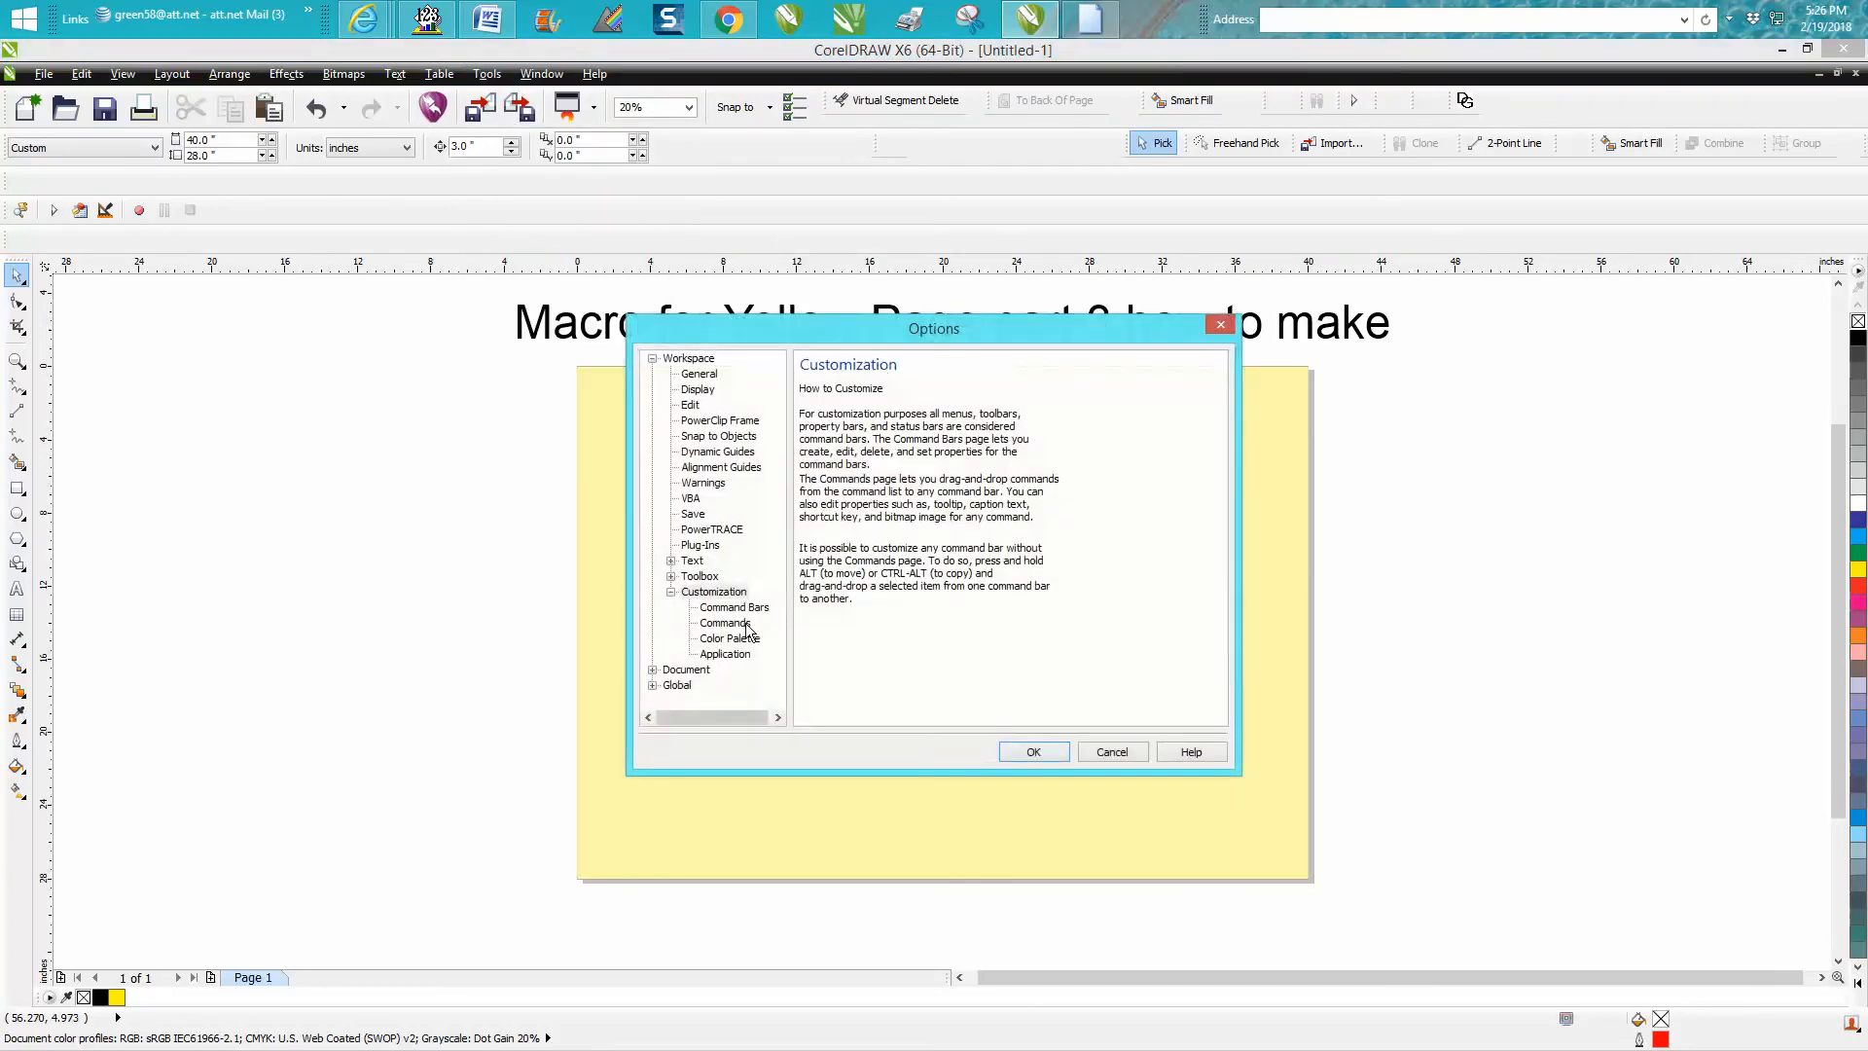
pyautogui.click(742, 623)
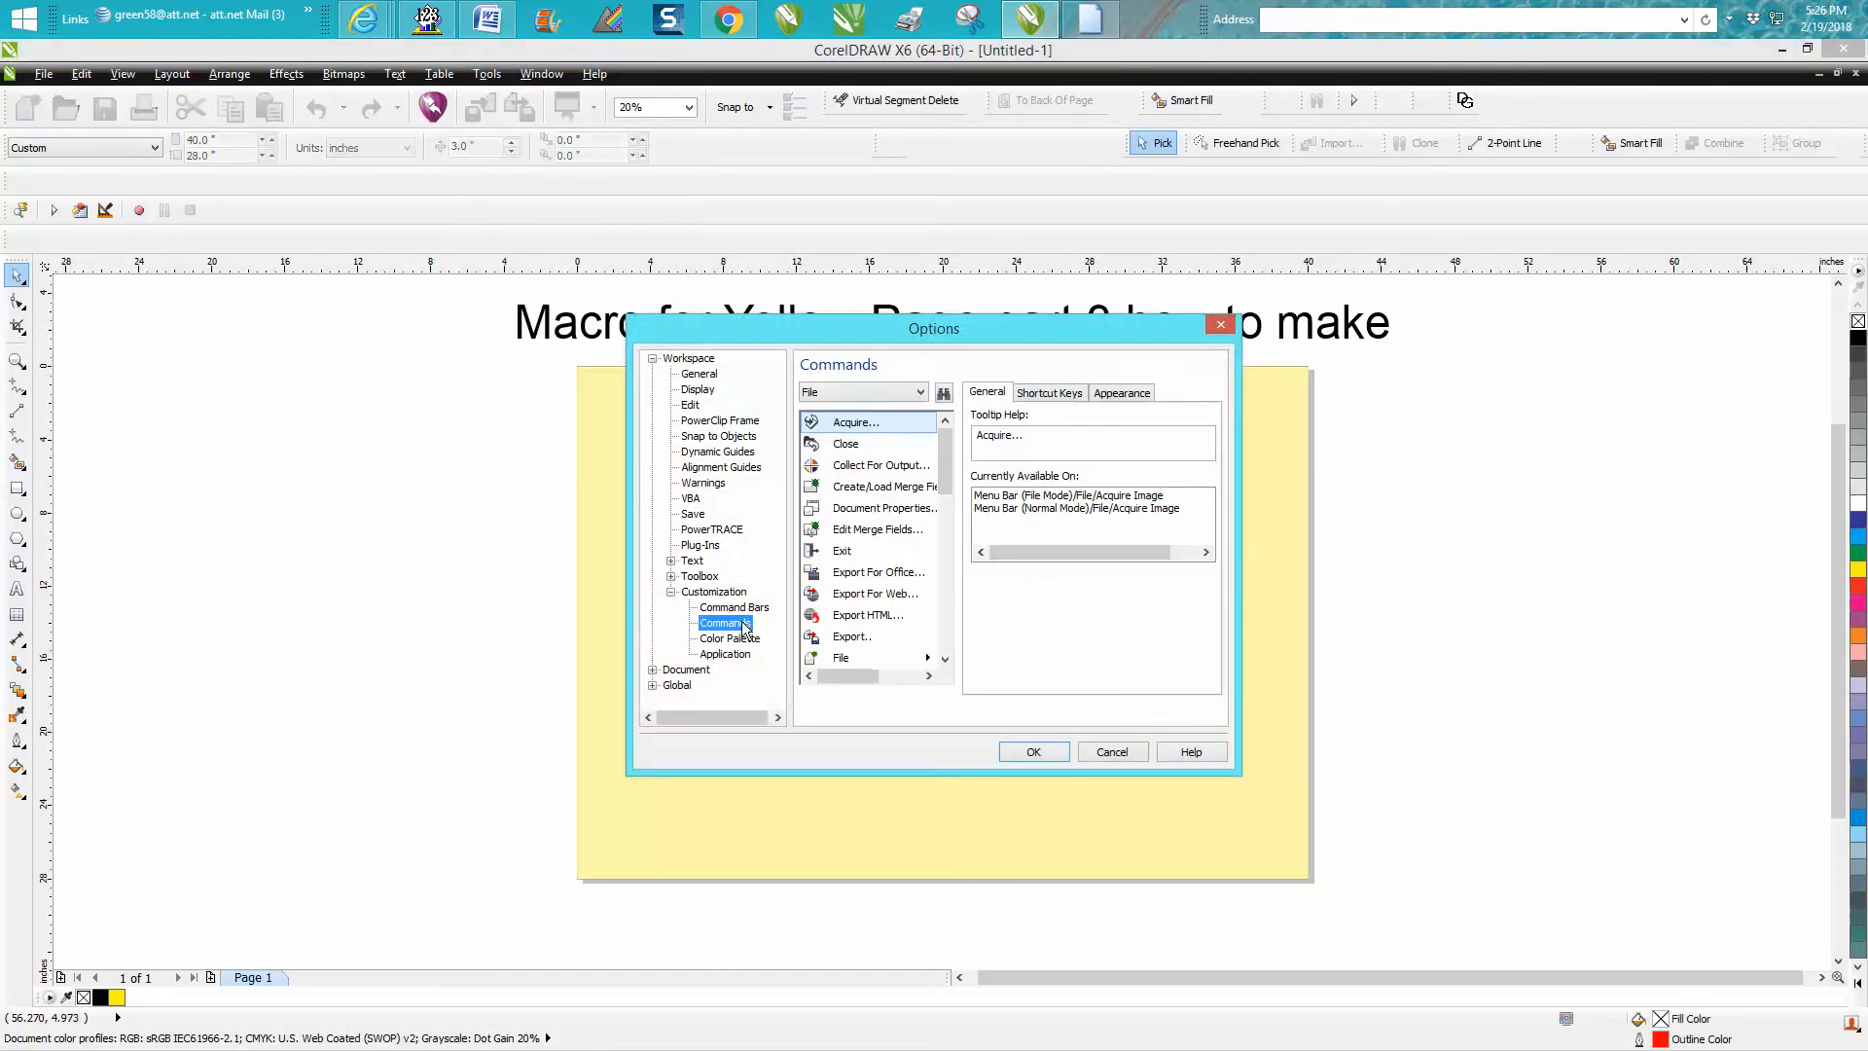
pyautogui.click(917, 392)
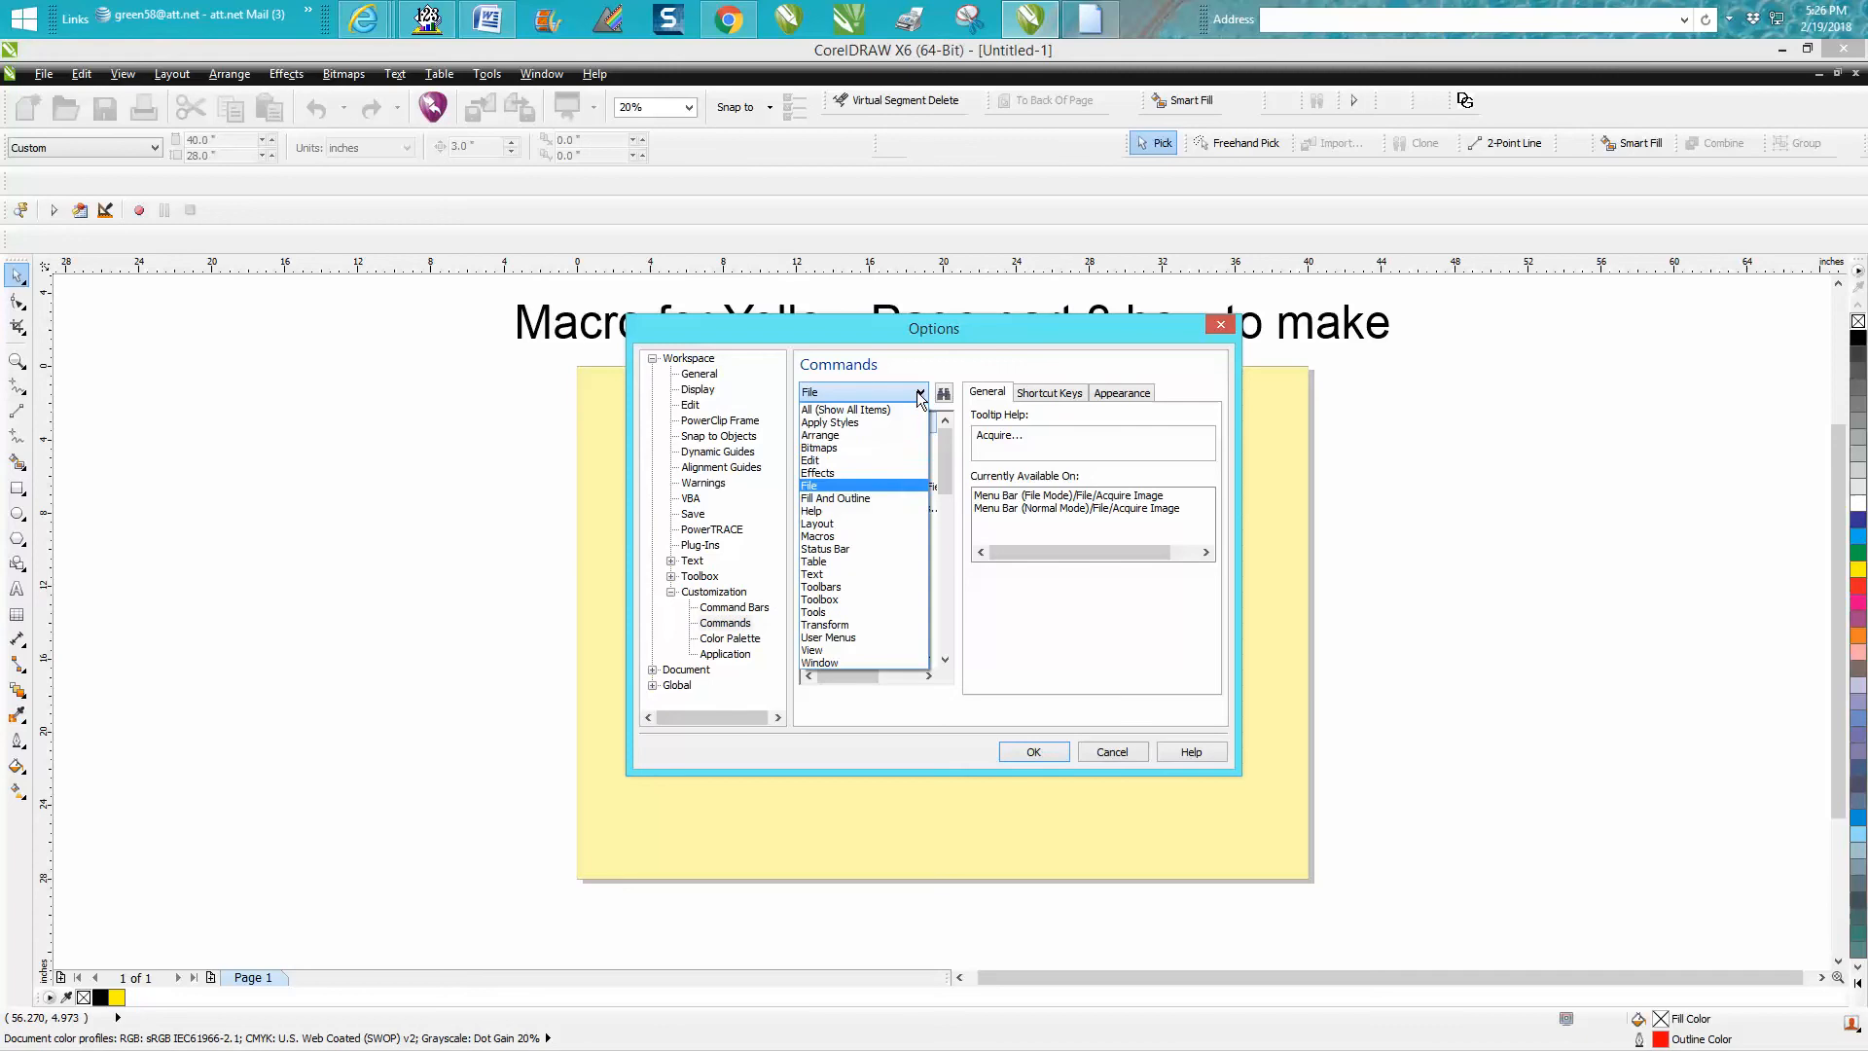
pyautogui.click(835, 537)
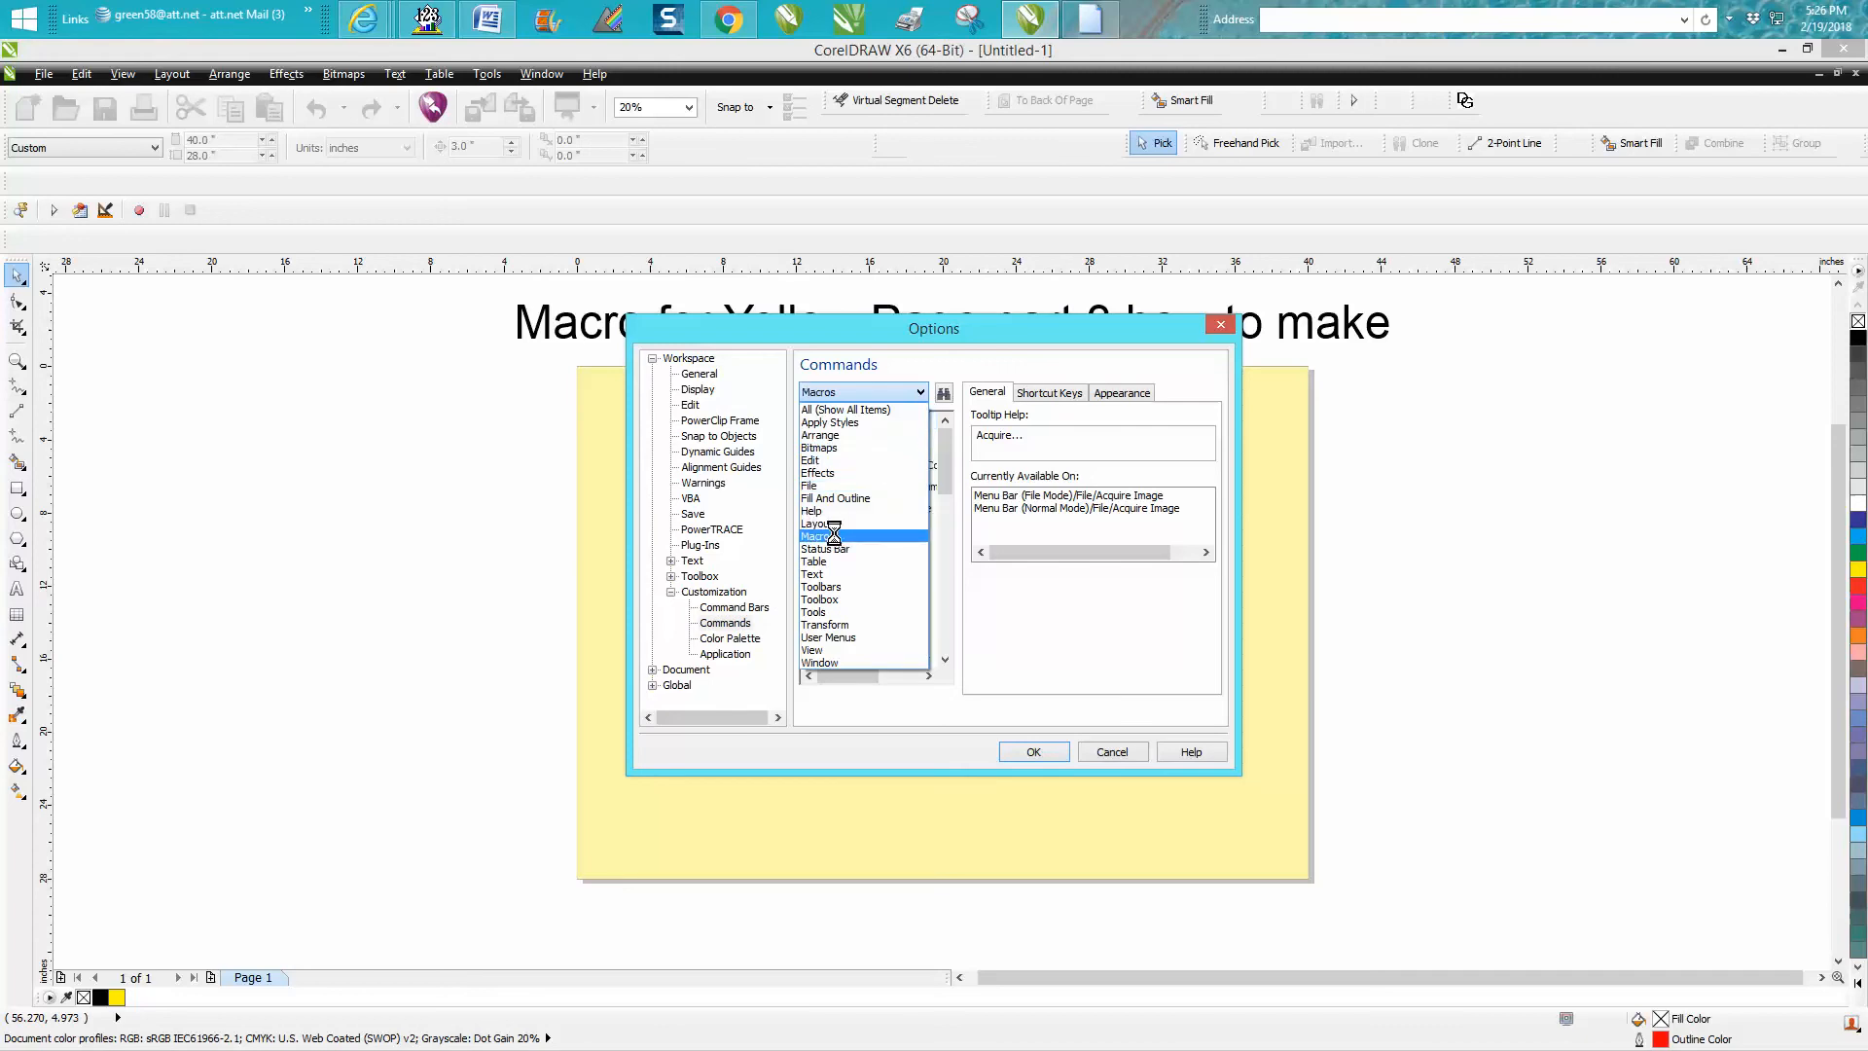
pyautogui.moveTo(943, 492); pyautogui.dragTo(944, 658)
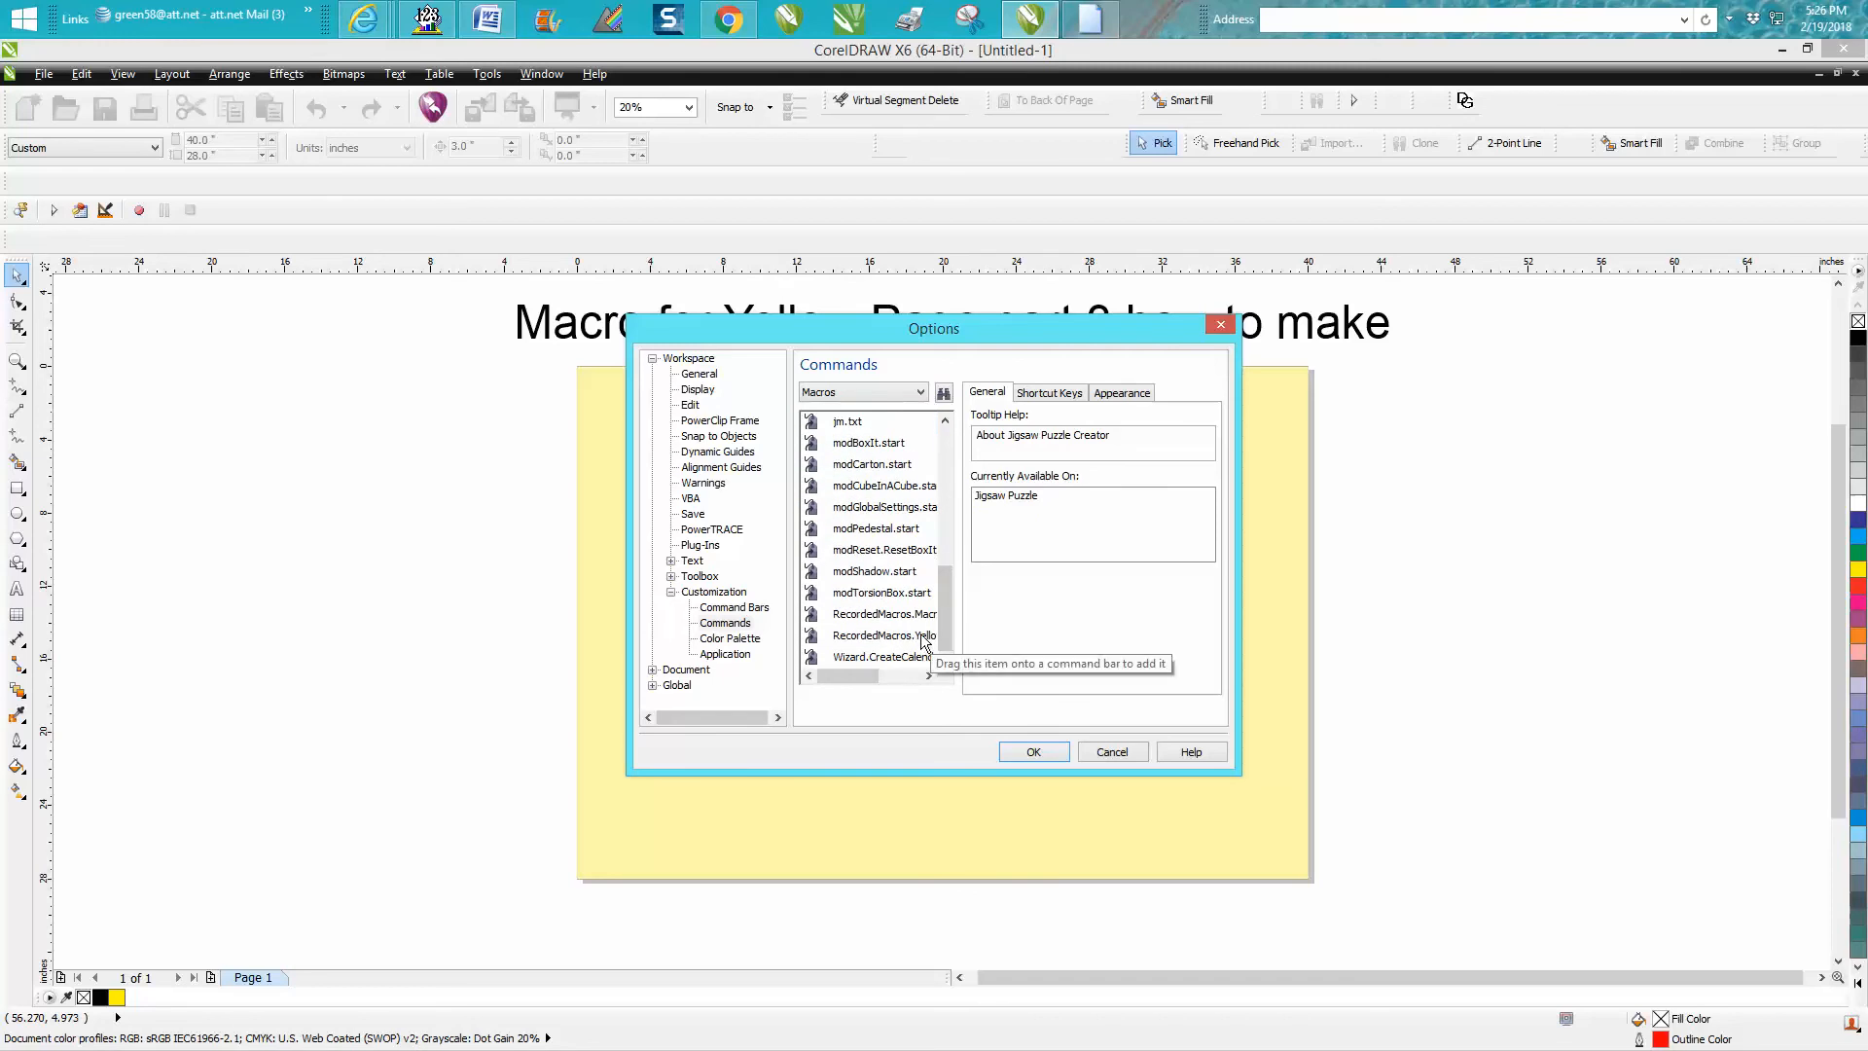
pyautogui.click(923, 639)
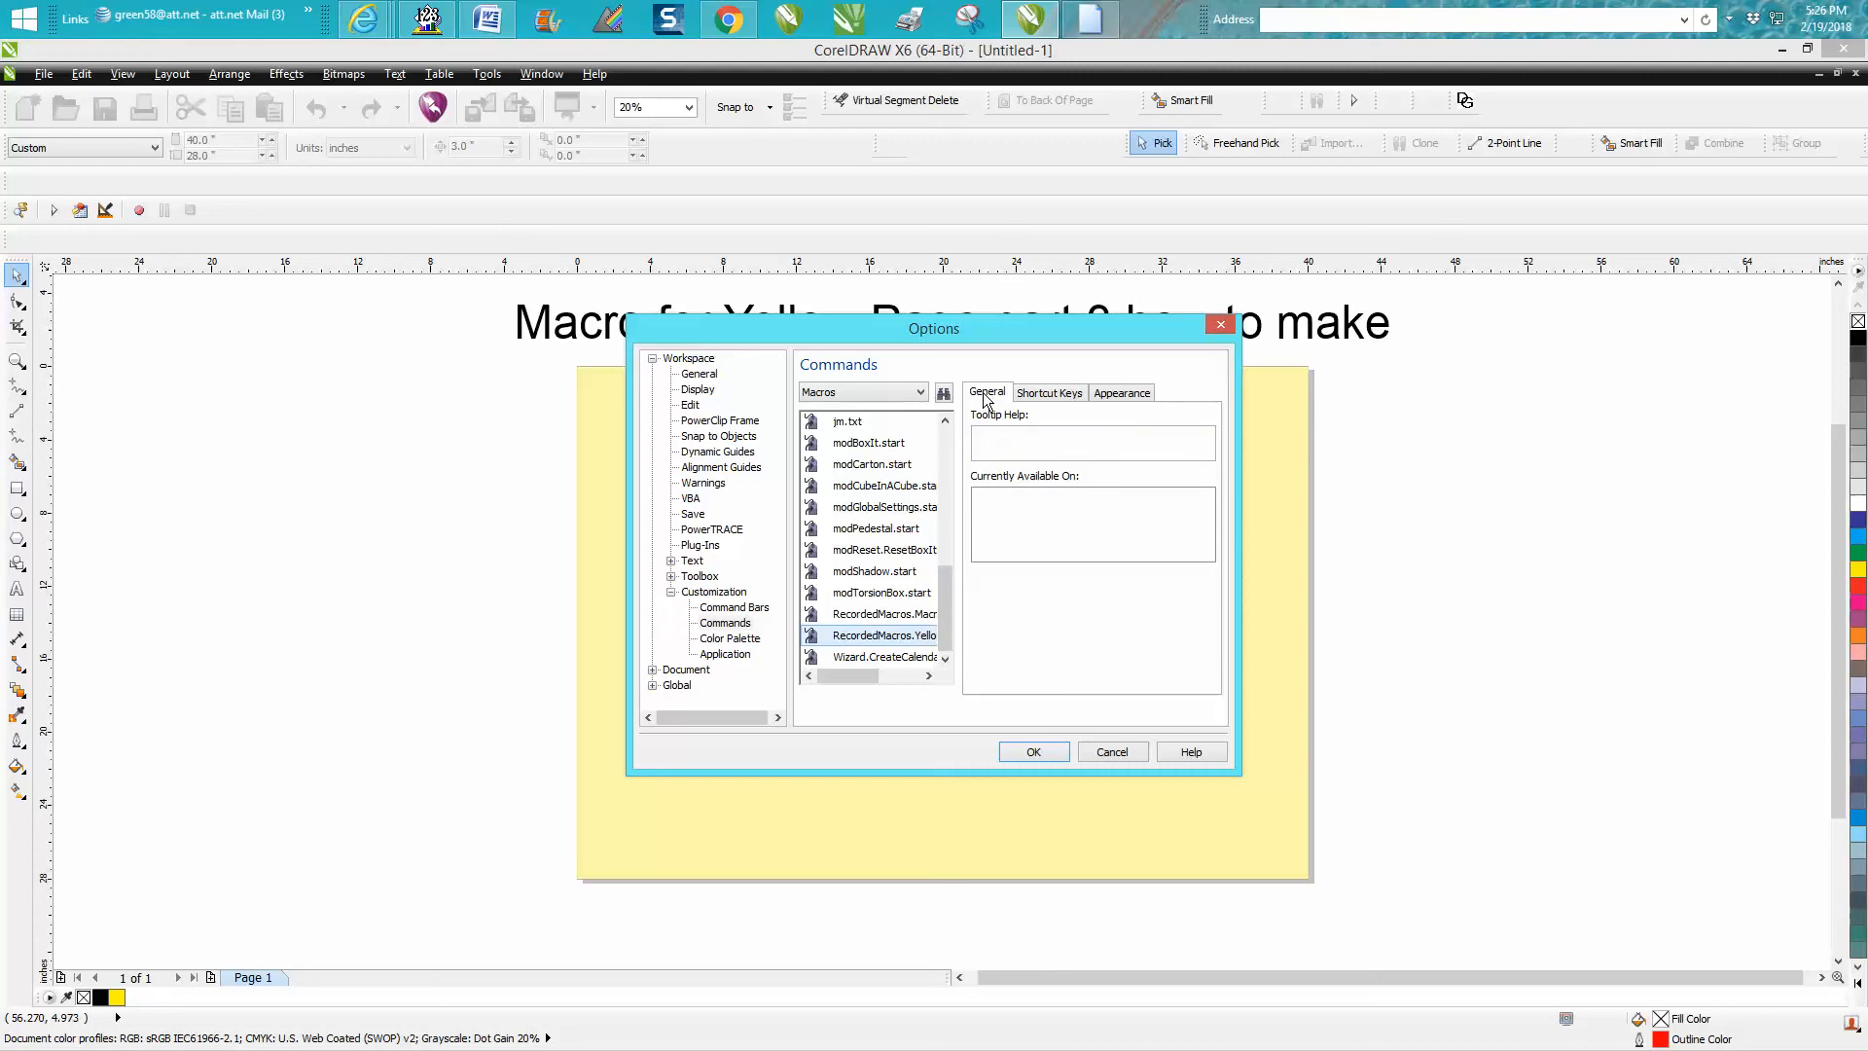
pyautogui.click(988, 435)
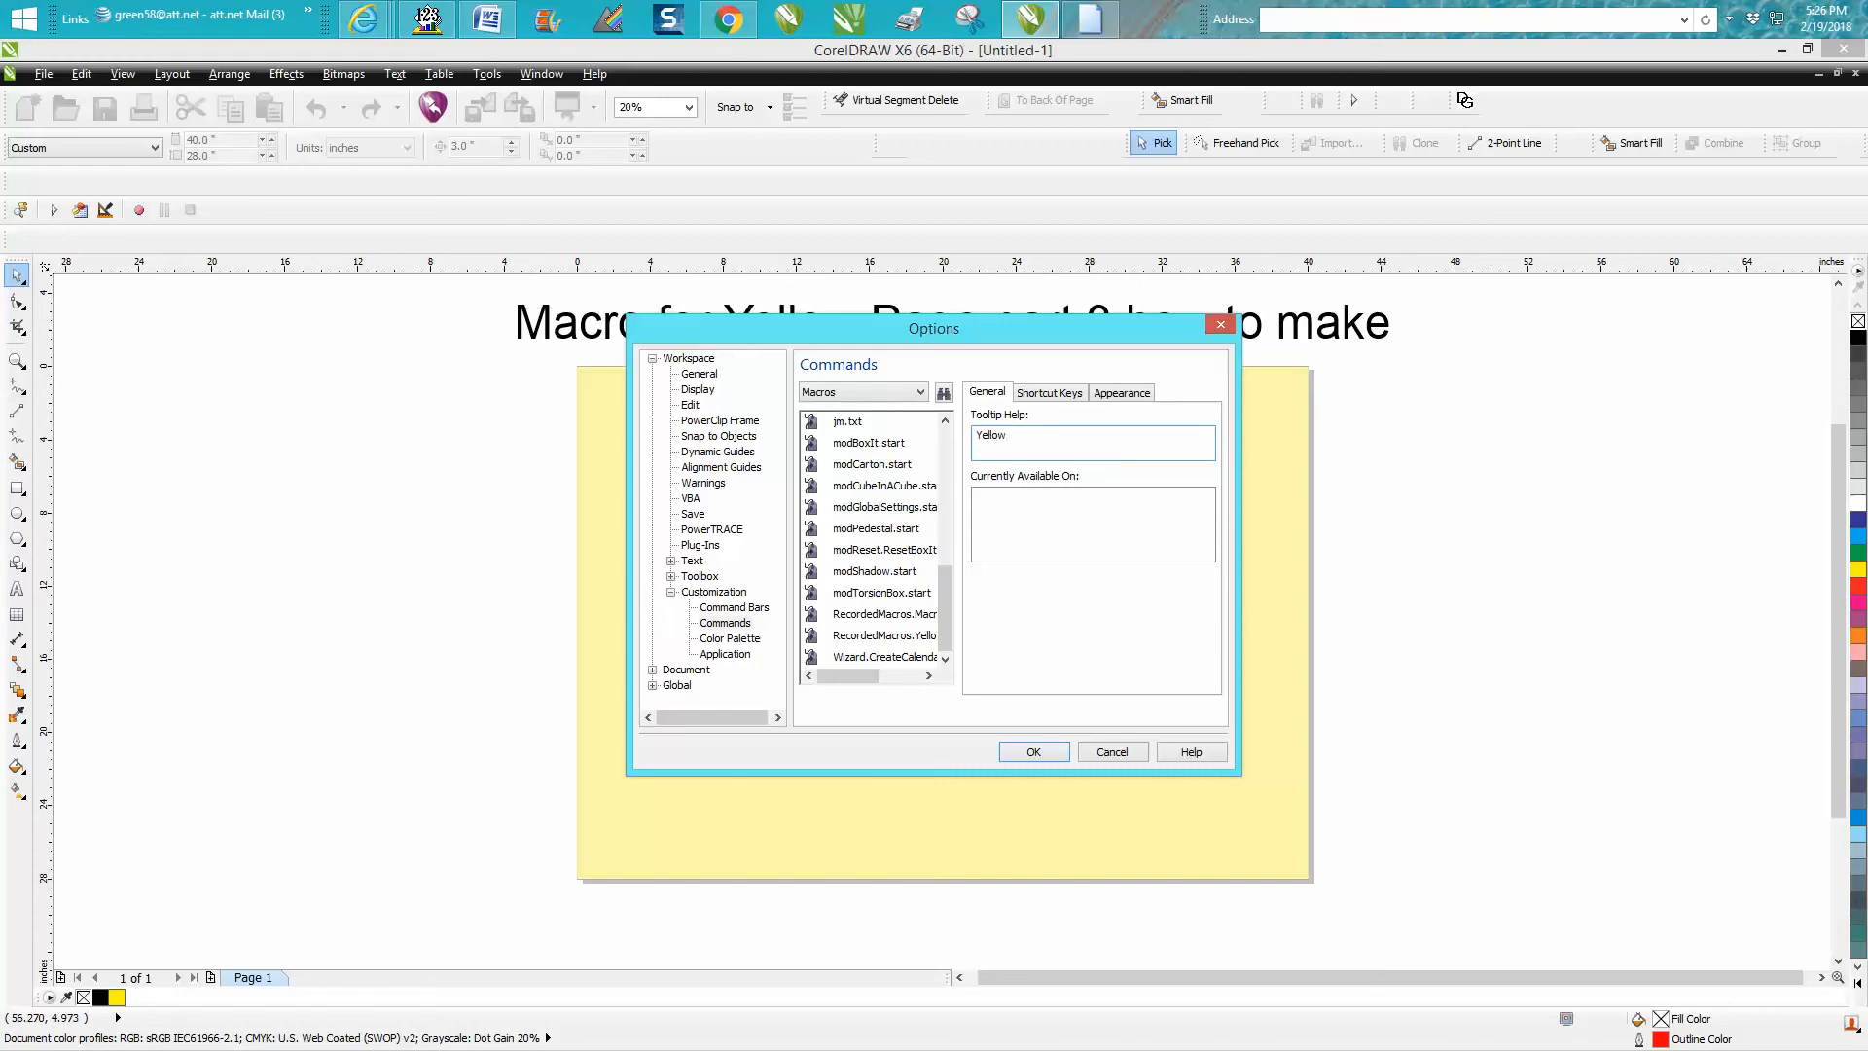
# Assign Ctrl+Shift+Y as the shortcut for the recorded Yellowpage macro.
pyautogui.click(1069, 393)
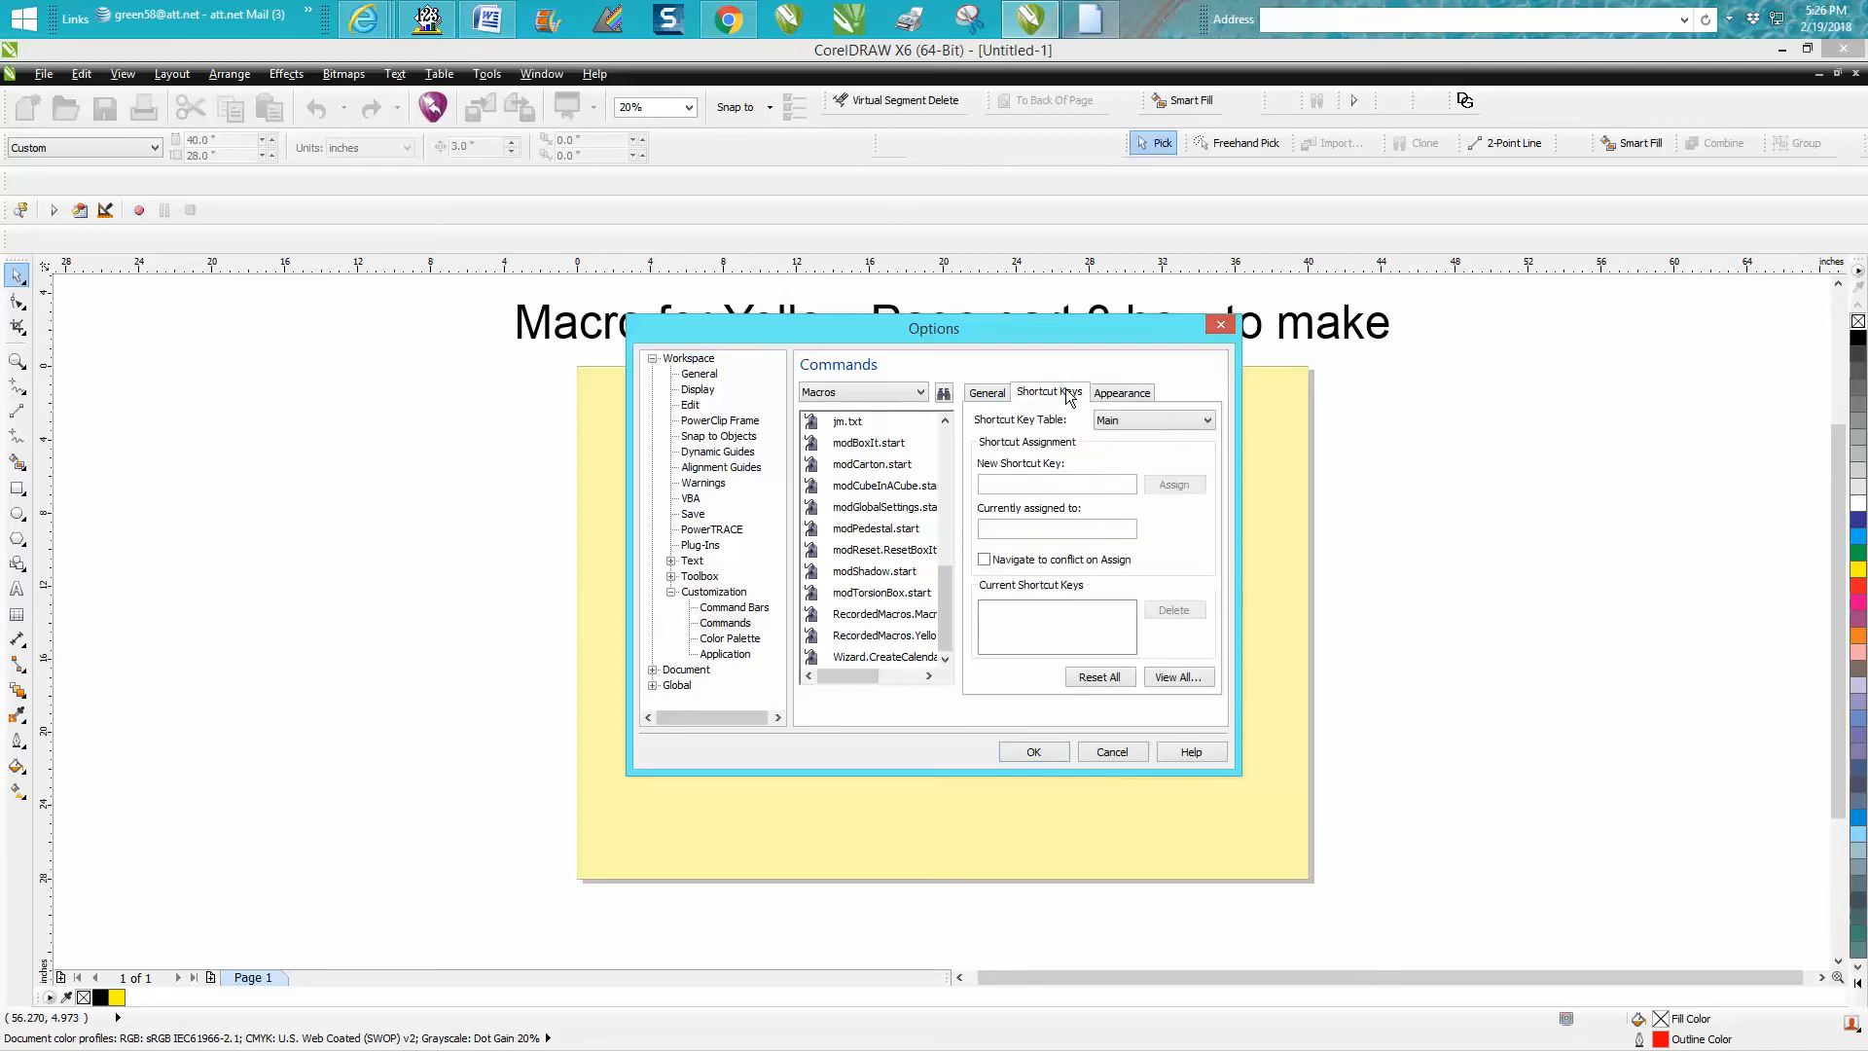
pyautogui.click(1018, 486)
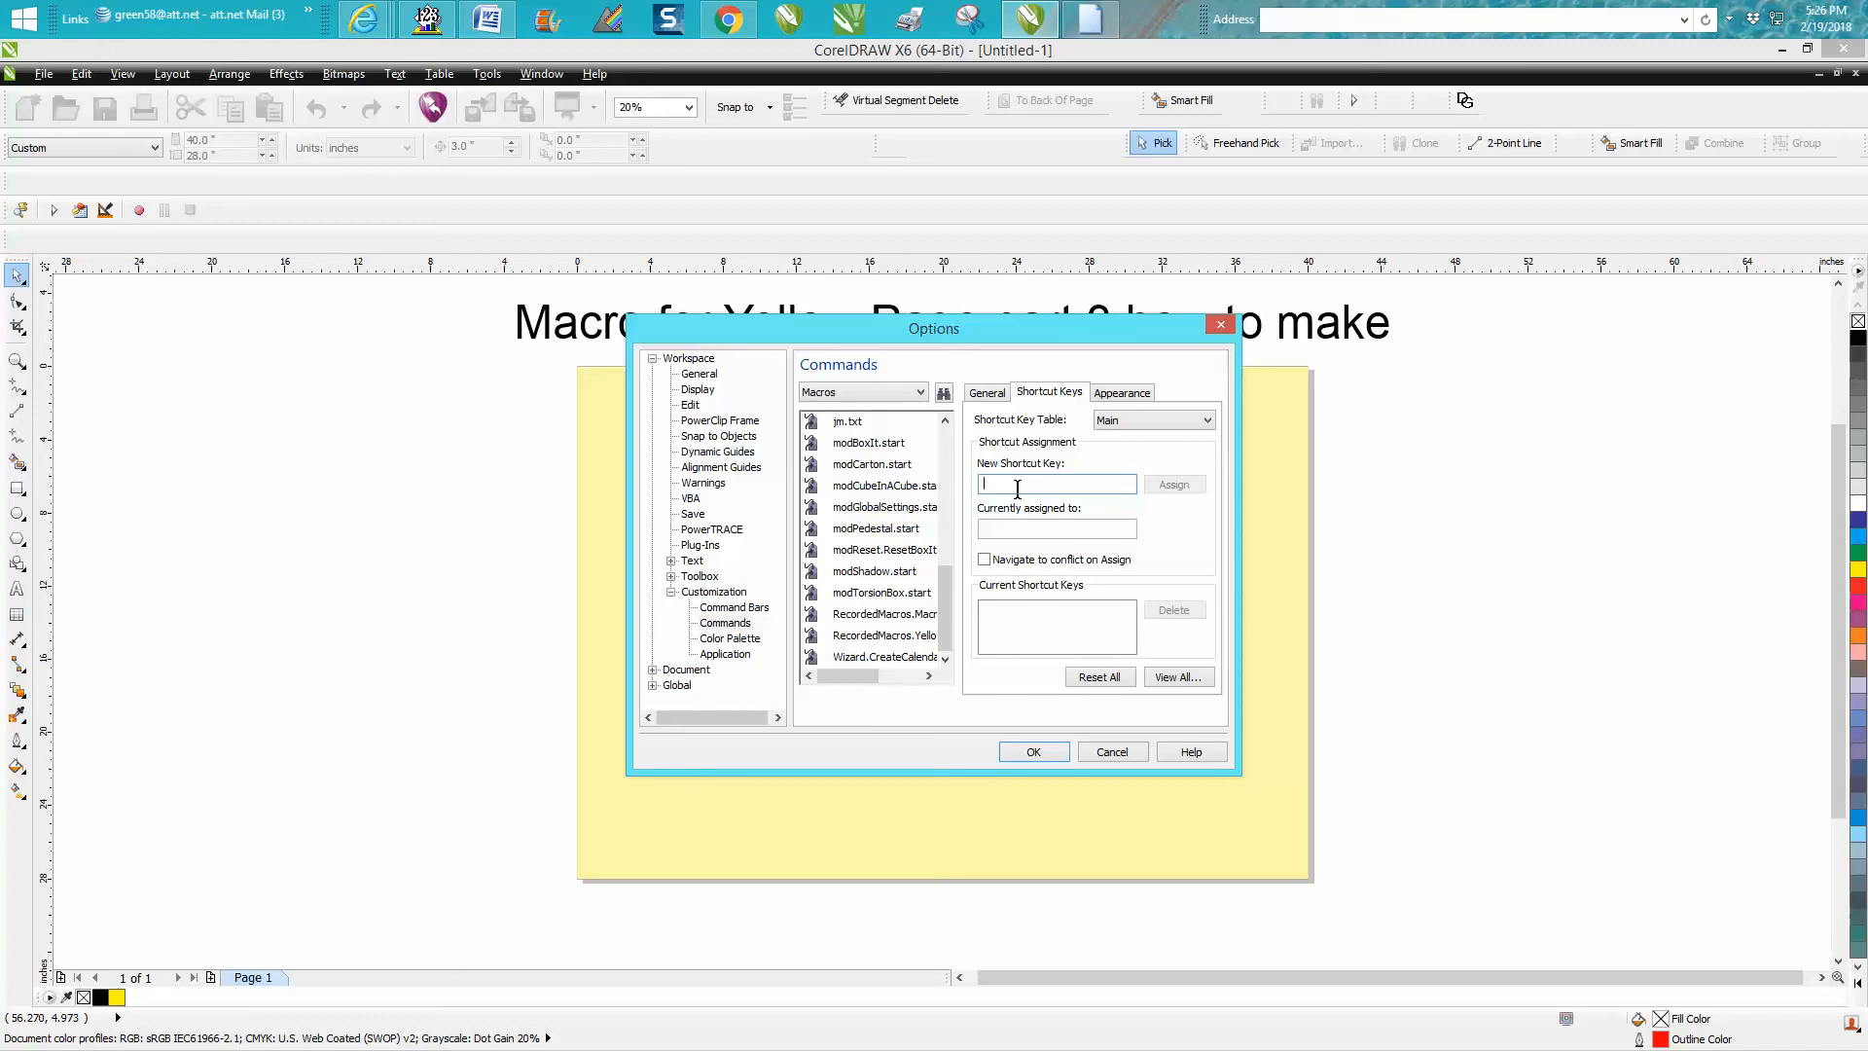
pyautogui.hotkey('ctrl', 'shift', 'y')
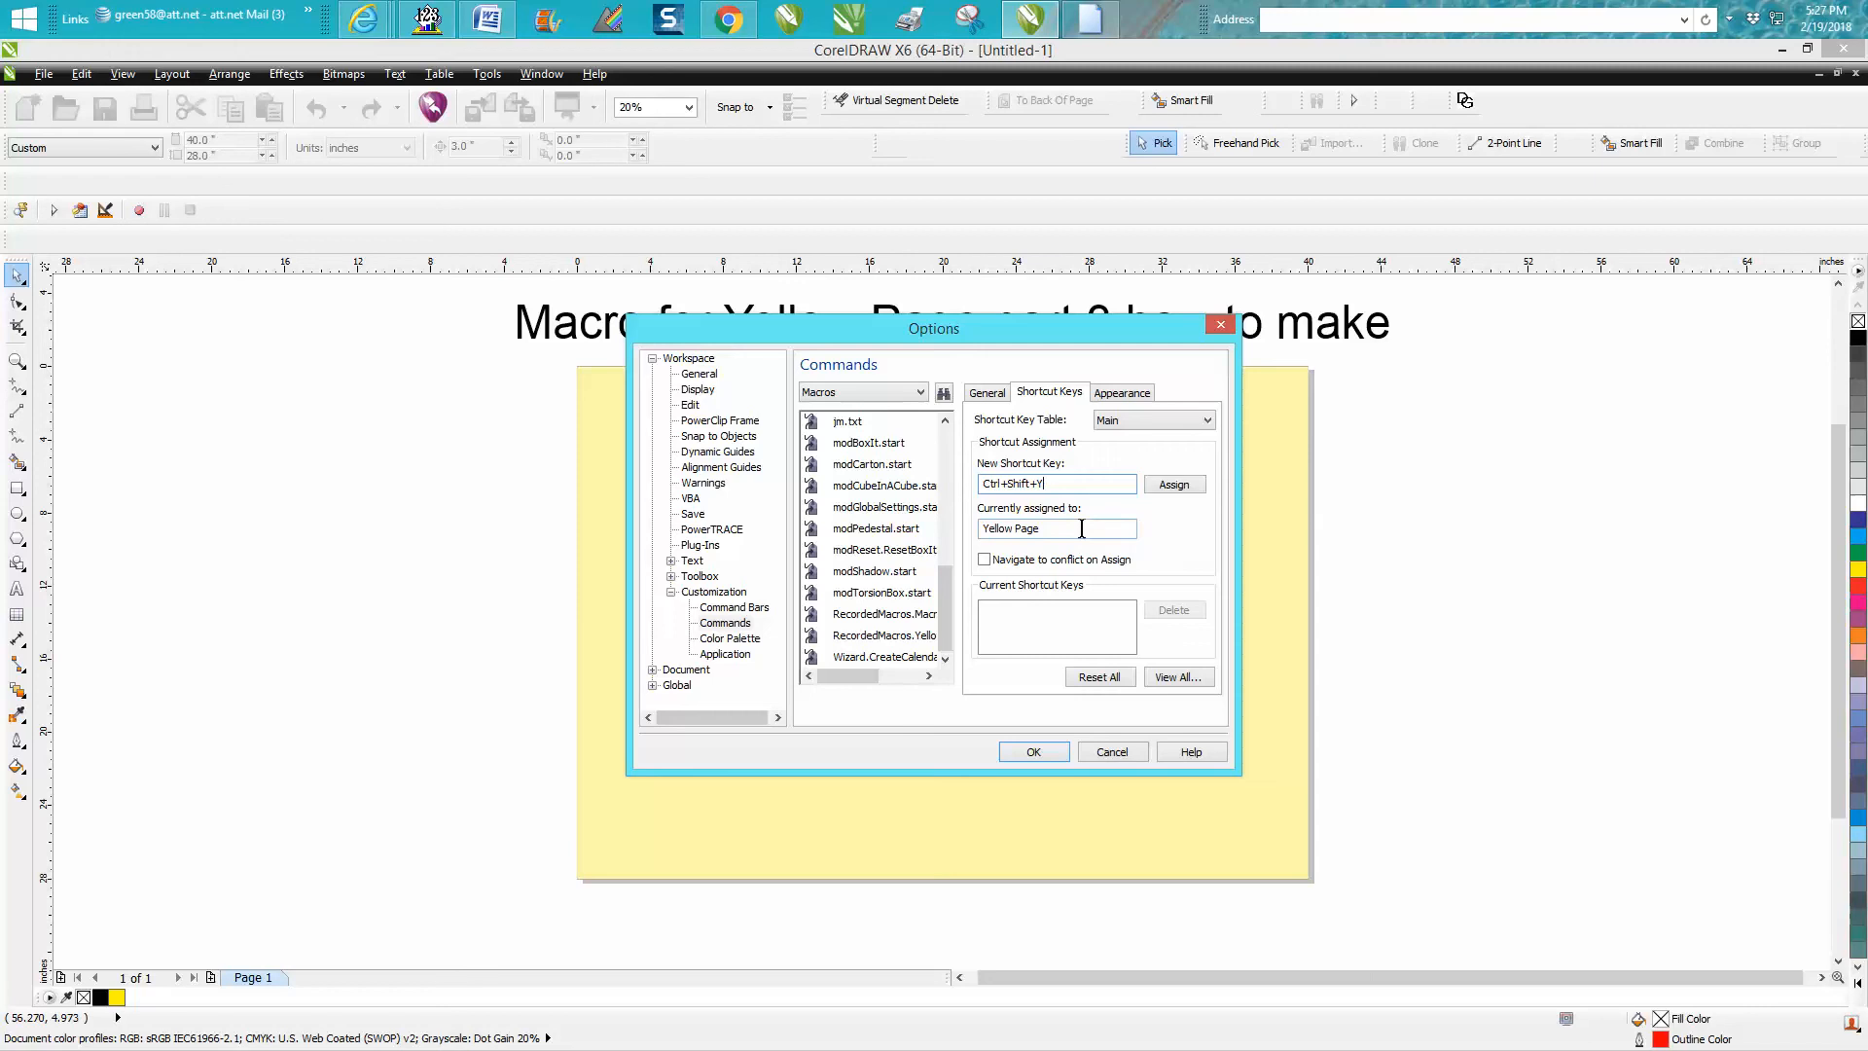
pyautogui.click(1174, 485)
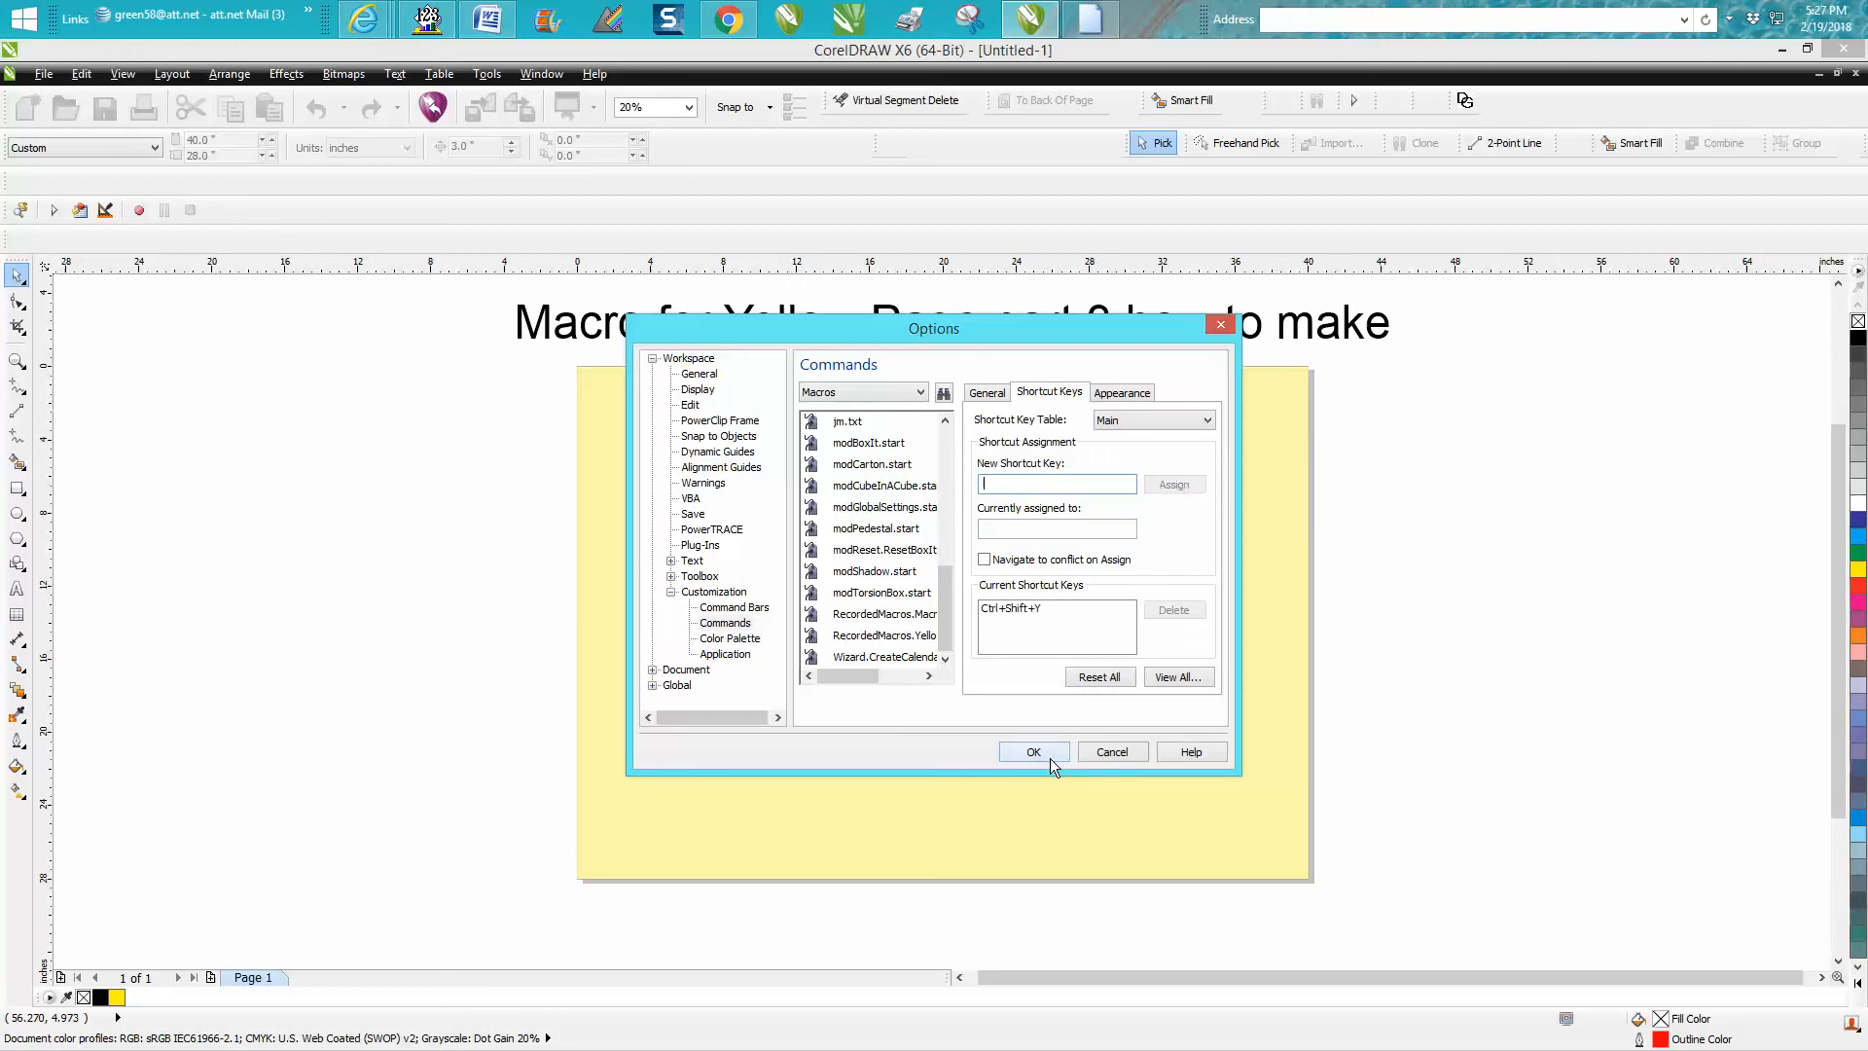
# Recolor the Yellowpage macro's small icon by painting all its image pixels solid yellow.
pyautogui.click(1132, 395)
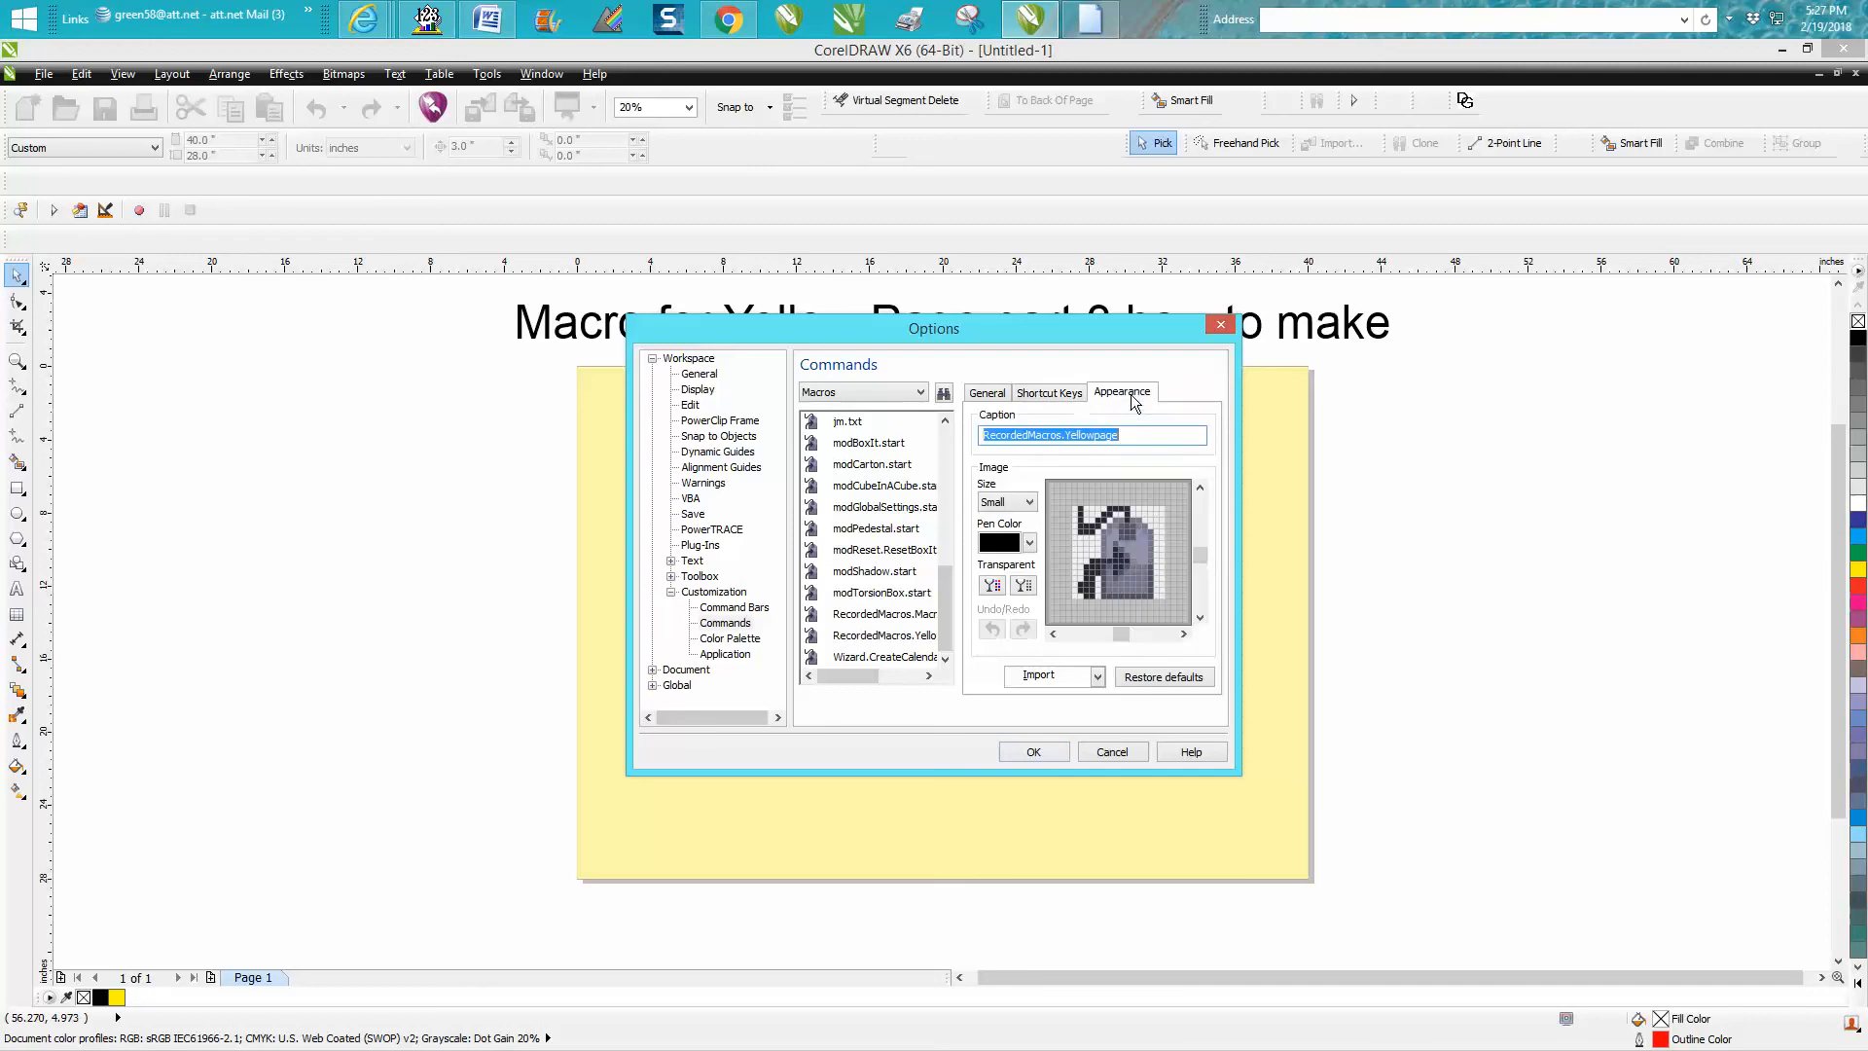
pyautogui.click(1031, 542)
pyautogui.moveTo(1077, 586)
pyautogui.mouseDown()
pyautogui.moveTo(1082, 640)
pyautogui.moveTo(1086, 616)
pyautogui.mouseUp()
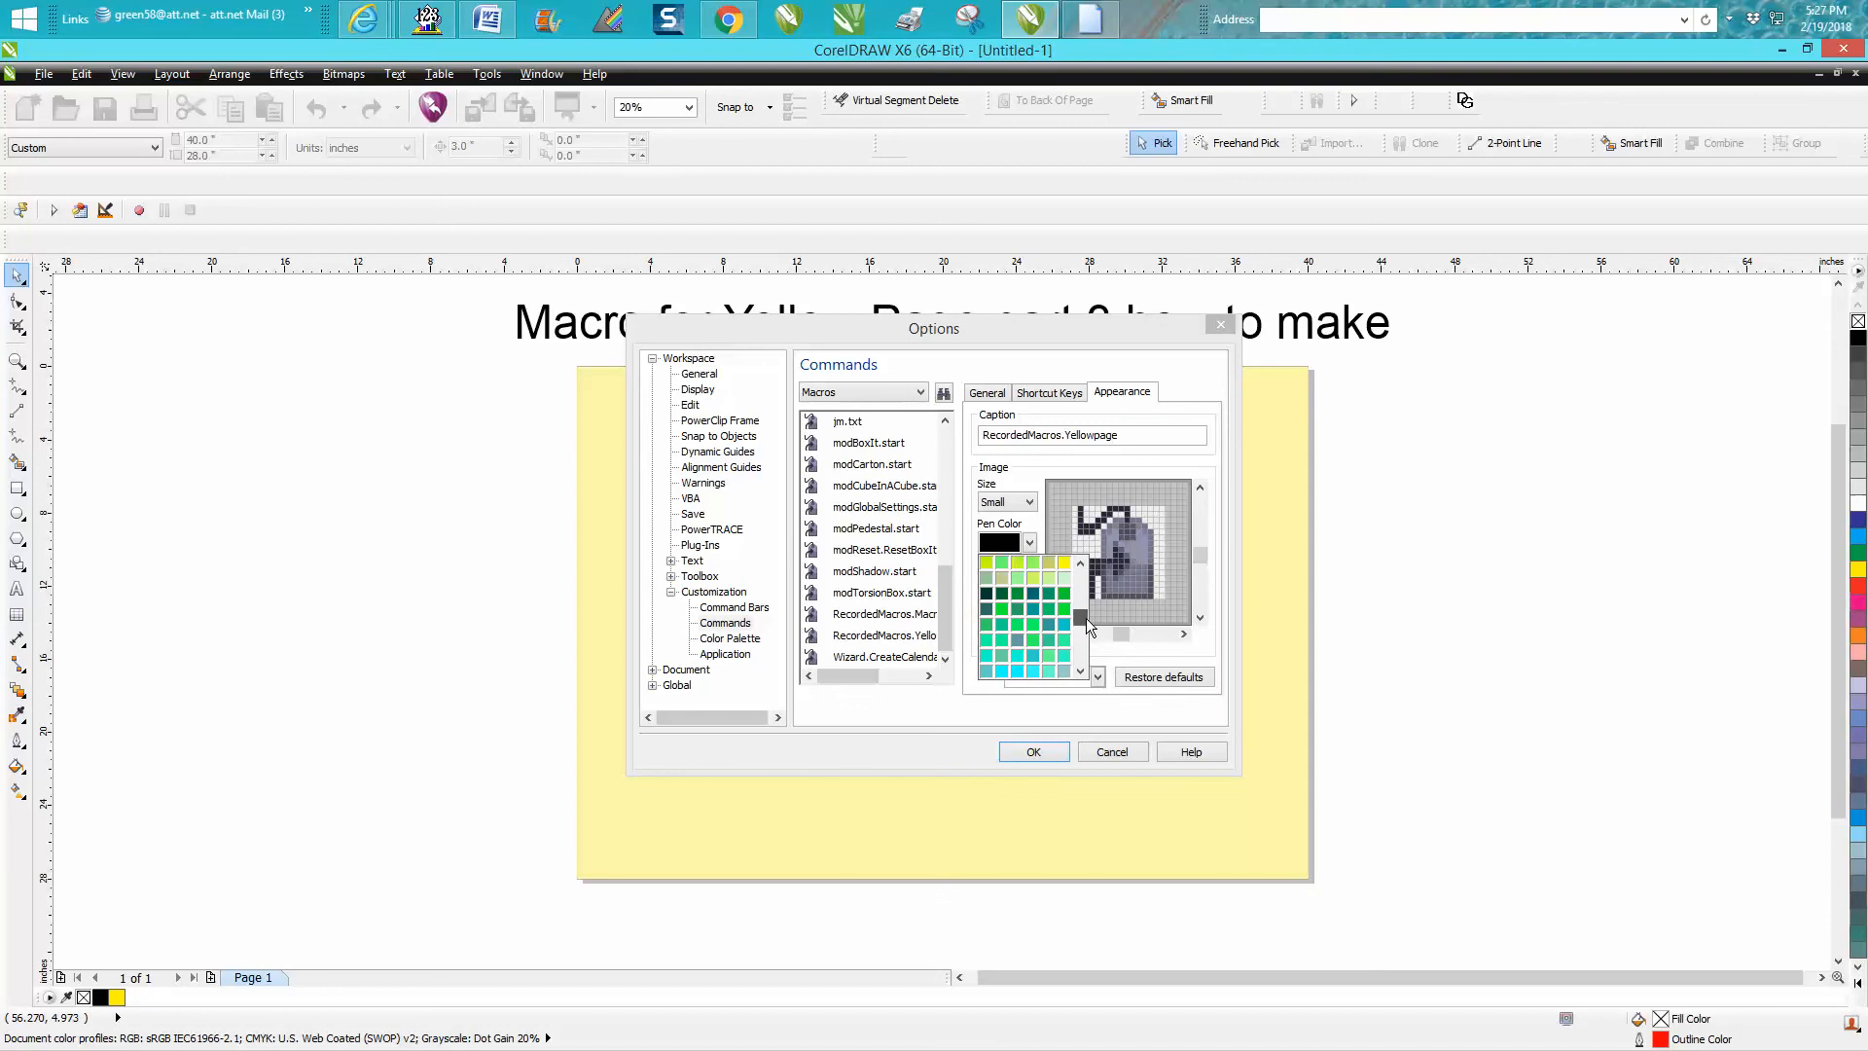
pyautogui.click(1065, 565)
pyautogui.moveTo(1076, 509)
pyautogui.mouseDown()
pyautogui.moveTo(1127, 510)
pyautogui.moveTo(1111, 556)
pyautogui.moveTo(1141, 584)
pyautogui.moveTo(1129, 605)
pyautogui.moveTo(1160, 563)
pyautogui.moveTo(1154, 514)
pyautogui.moveTo(1157, 536)
pyautogui.moveTo(1146, 511)
pyautogui.moveTo(1084, 513)
pyautogui.moveTo(1085, 561)
pyautogui.moveTo(1077, 511)
pyautogui.moveTo(1082, 590)
pyautogui.moveTo(1141, 599)
pyautogui.moveTo(1062, 587)
pyautogui.moveTo(1149, 598)
pyautogui.moveTo(1159, 509)
pyautogui.moveTo(1170, 591)
pyautogui.moveTo(1160, 605)
pyautogui.moveTo(1162, 510)
pyautogui.moveTo(1081, 512)
pyautogui.moveTo(1070, 522)
pyautogui.moveTo(1165, 536)
pyautogui.moveTo(1087, 526)
pyautogui.moveTo(1112, 524)
pyautogui.moveTo(1088, 548)
pyautogui.moveTo(1152, 551)
pyautogui.mouseUp()
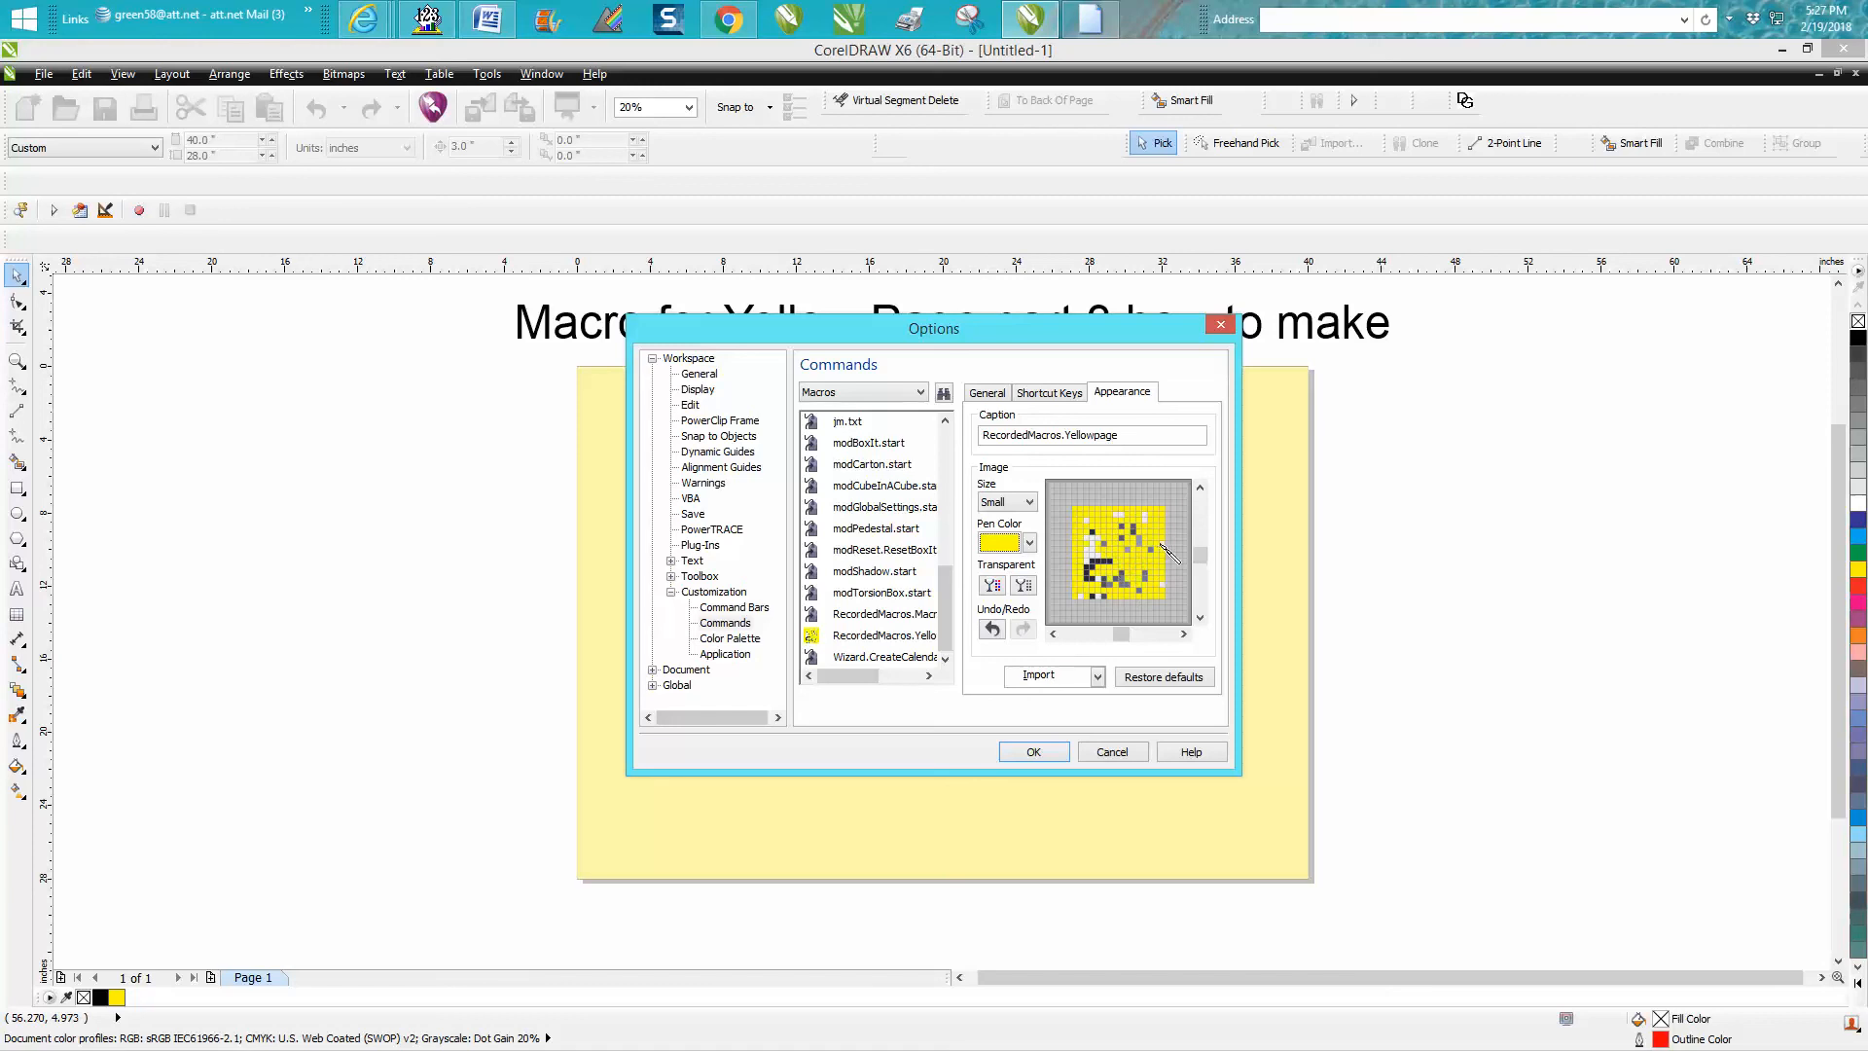
pyautogui.moveTo(1083, 545)
pyautogui.mouseDown()
pyautogui.moveTo(1170, 596)
pyautogui.moveTo(1092, 593)
pyautogui.moveTo(1161, 592)
pyautogui.moveTo(1141, 533)
pyautogui.moveTo(1148, 563)
pyautogui.moveTo(1180, 555)
pyautogui.moveTo(1132, 563)
pyautogui.moveTo(1093, 525)
pyautogui.moveTo(1090, 602)
pyautogui.moveTo(1131, 570)
pyautogui.moveTo(1126, 588)
pyautogui.moveTo(1121, 552)
pyautogui.moveTo(1156, 532)
pyautogui.moveTo(1113, 530)
pyautogui.moveTo(1135, 529)
pyautogui.moveTo(1127, 590)
pyautogui.moveTo(1153, 552)
pyautogui.moveTo(1130, 555)
pyautogui.moveTo(1151, 527)
pyautogui.moveTo(1092, 554)
pyautogui.moveTo(1097, 539)
pyautogui.moveTo(1099, 581)
pyautogui.moveTo(1179, 571)
pyautogui.moveTo(1104, 584)
pyautogui.moveTo(1157, 565)
pyautogui.moveTo(1175, 526)
pyautogui.moveTo(1104, 527)
pyautogui.moveTo(1155, 522)
pyautogui.mouseUp()
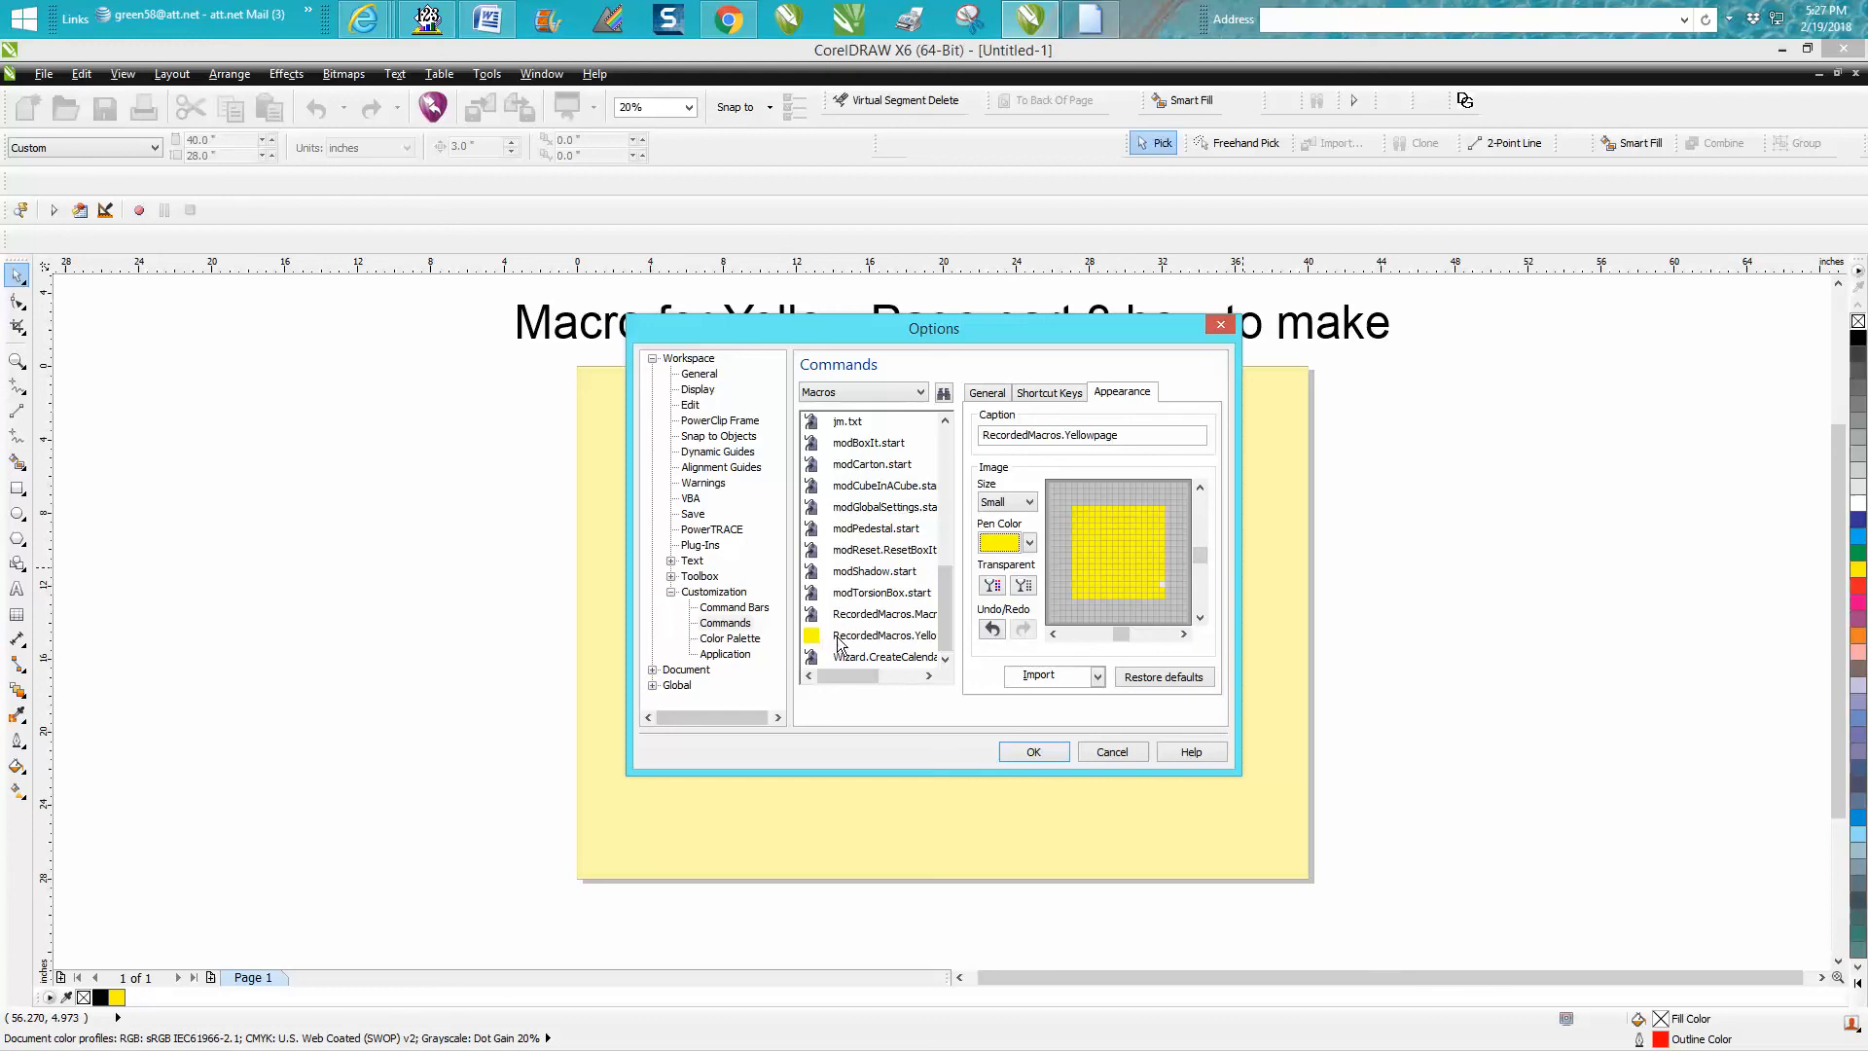
# Place the Yellowpage macro as a new toolbar item, dock it in the property bar row beside Pick, and accept the options.
pyautogui.moveTo(839, 644); pyautogui.dragTo(979, 153)
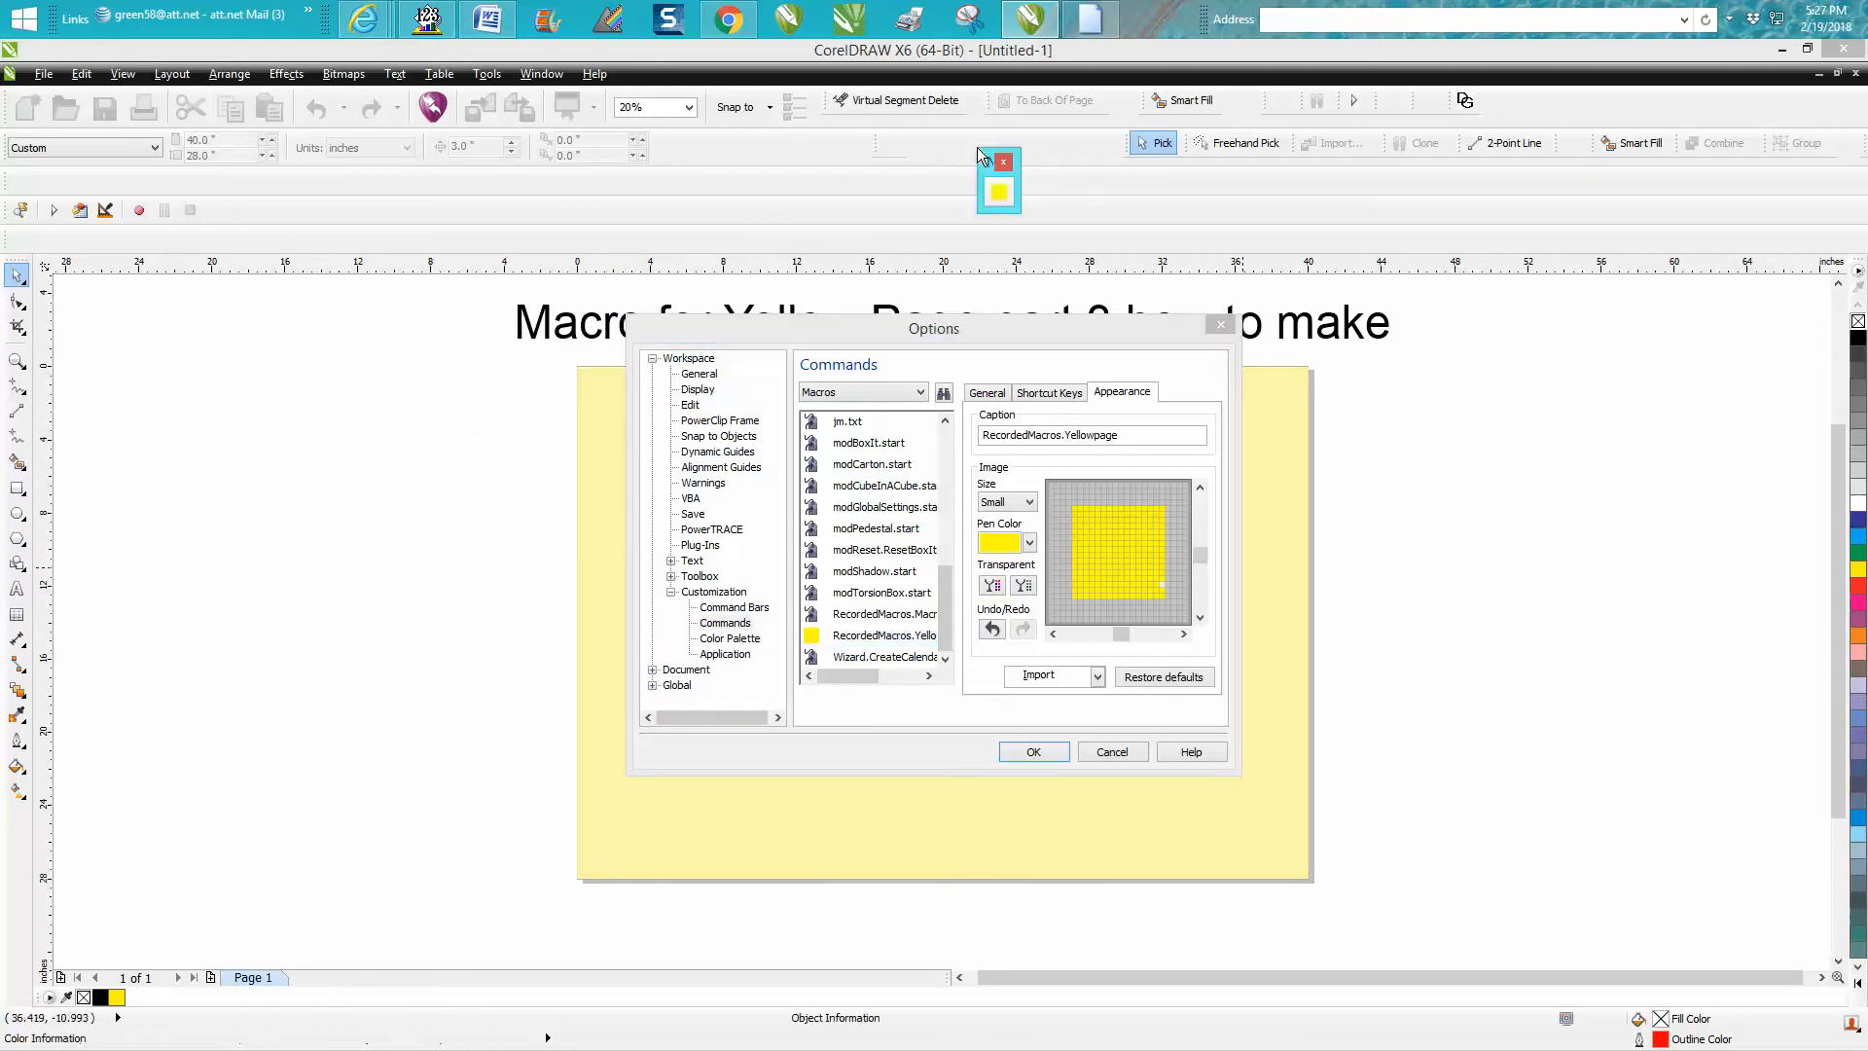
pyautogui.doubleClick(989, 155)
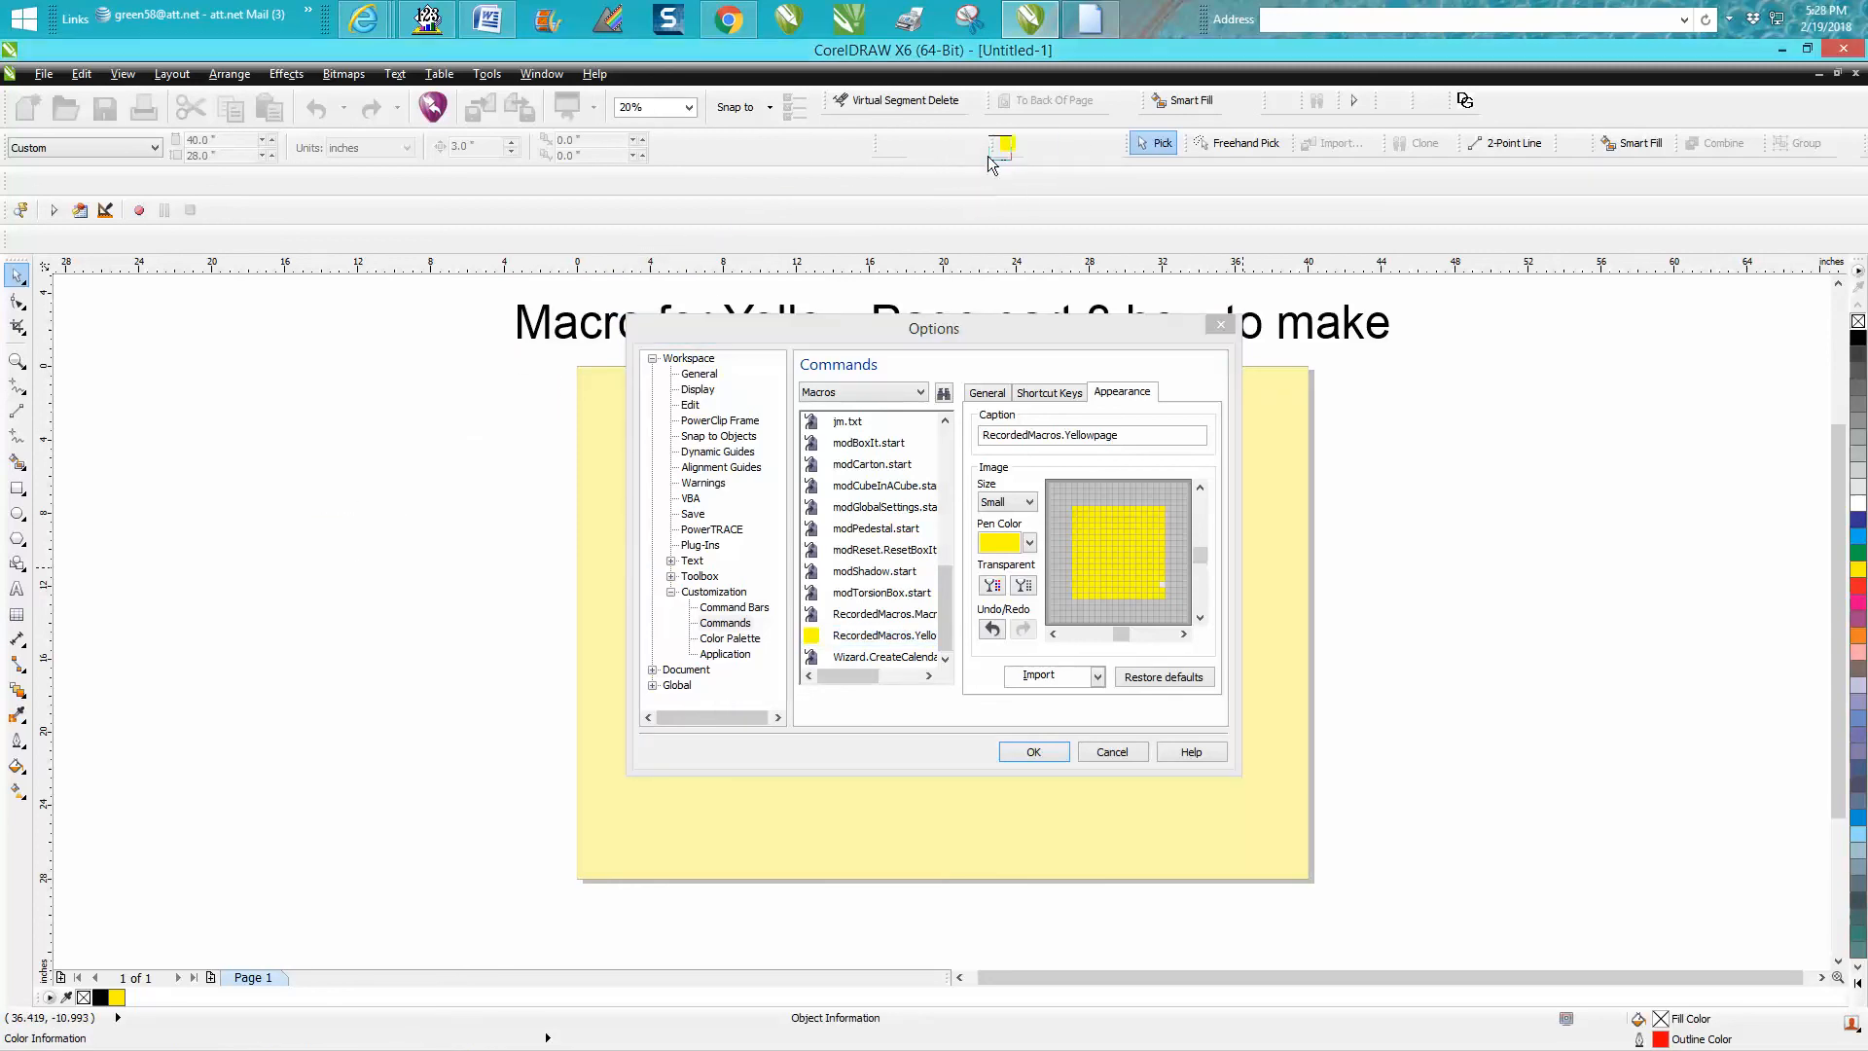
pyautogui.click(1033, 753)
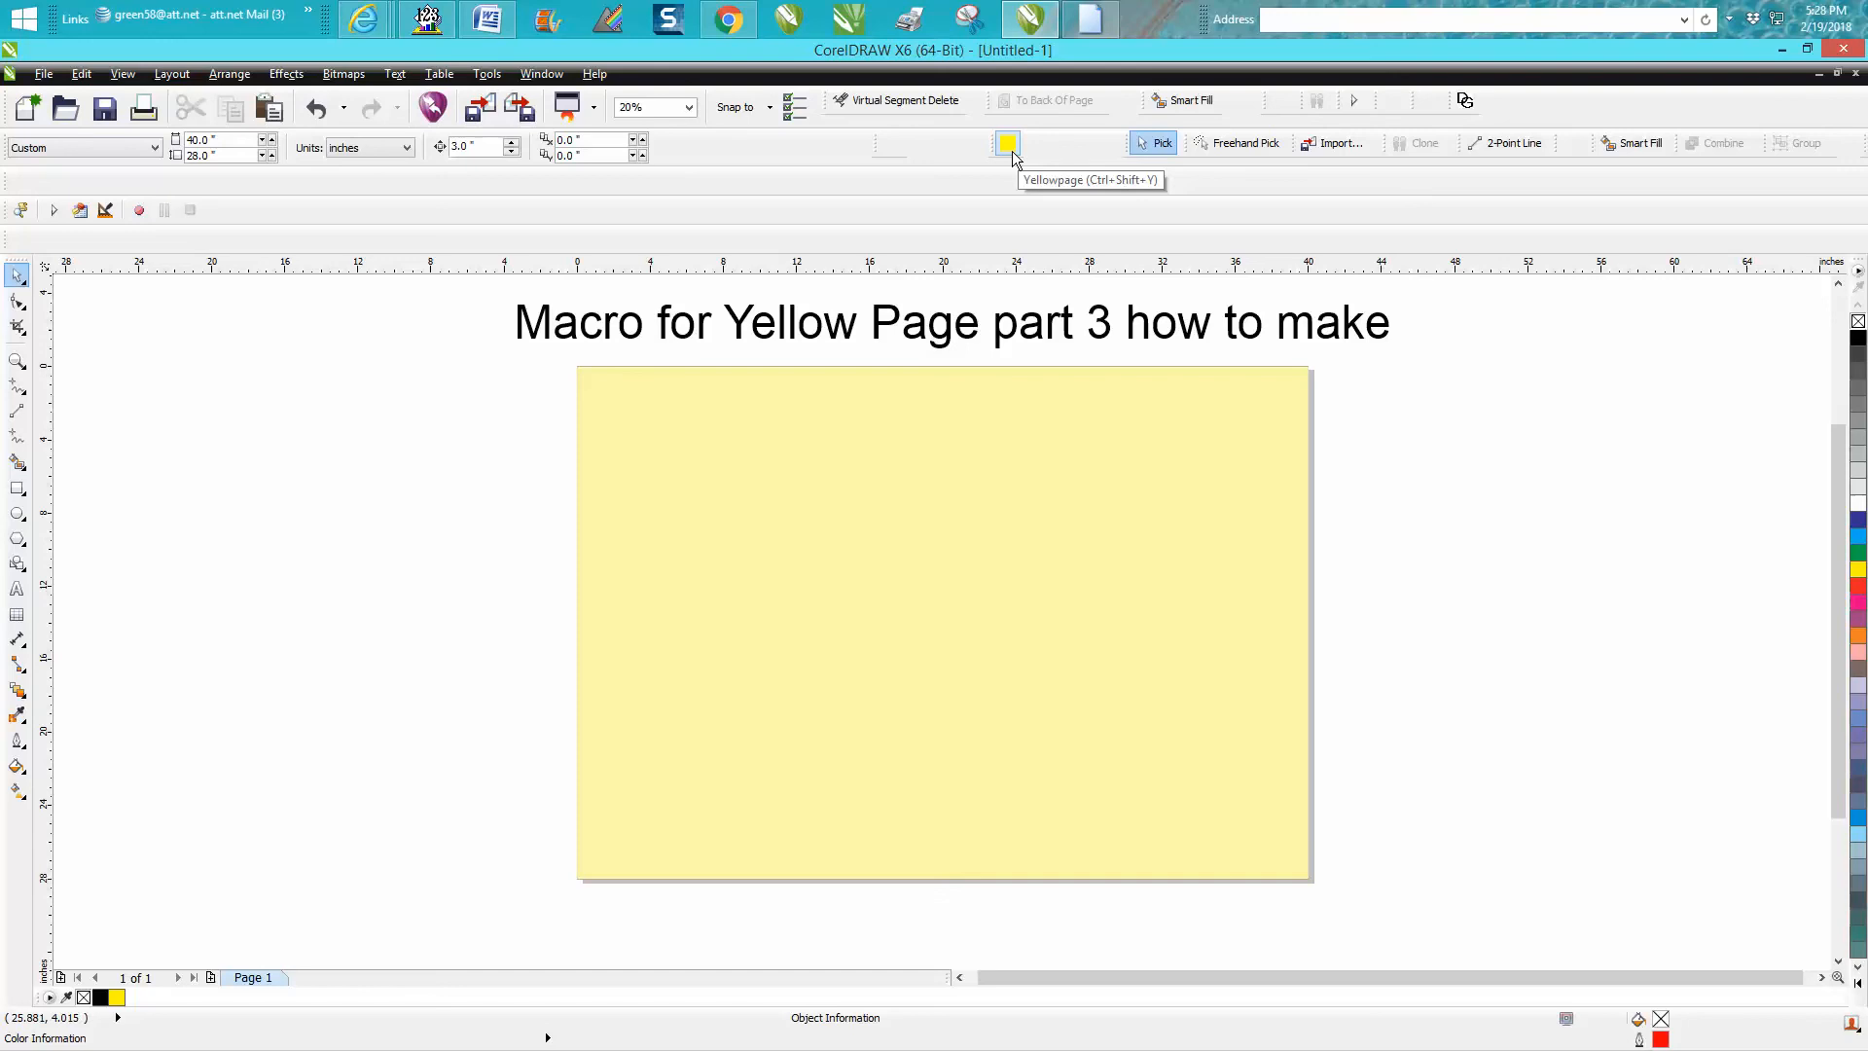
# Set the Yellowpage toolbar item to show its caption to the right of the image.
pyautogui.rightClick(1012, 150)
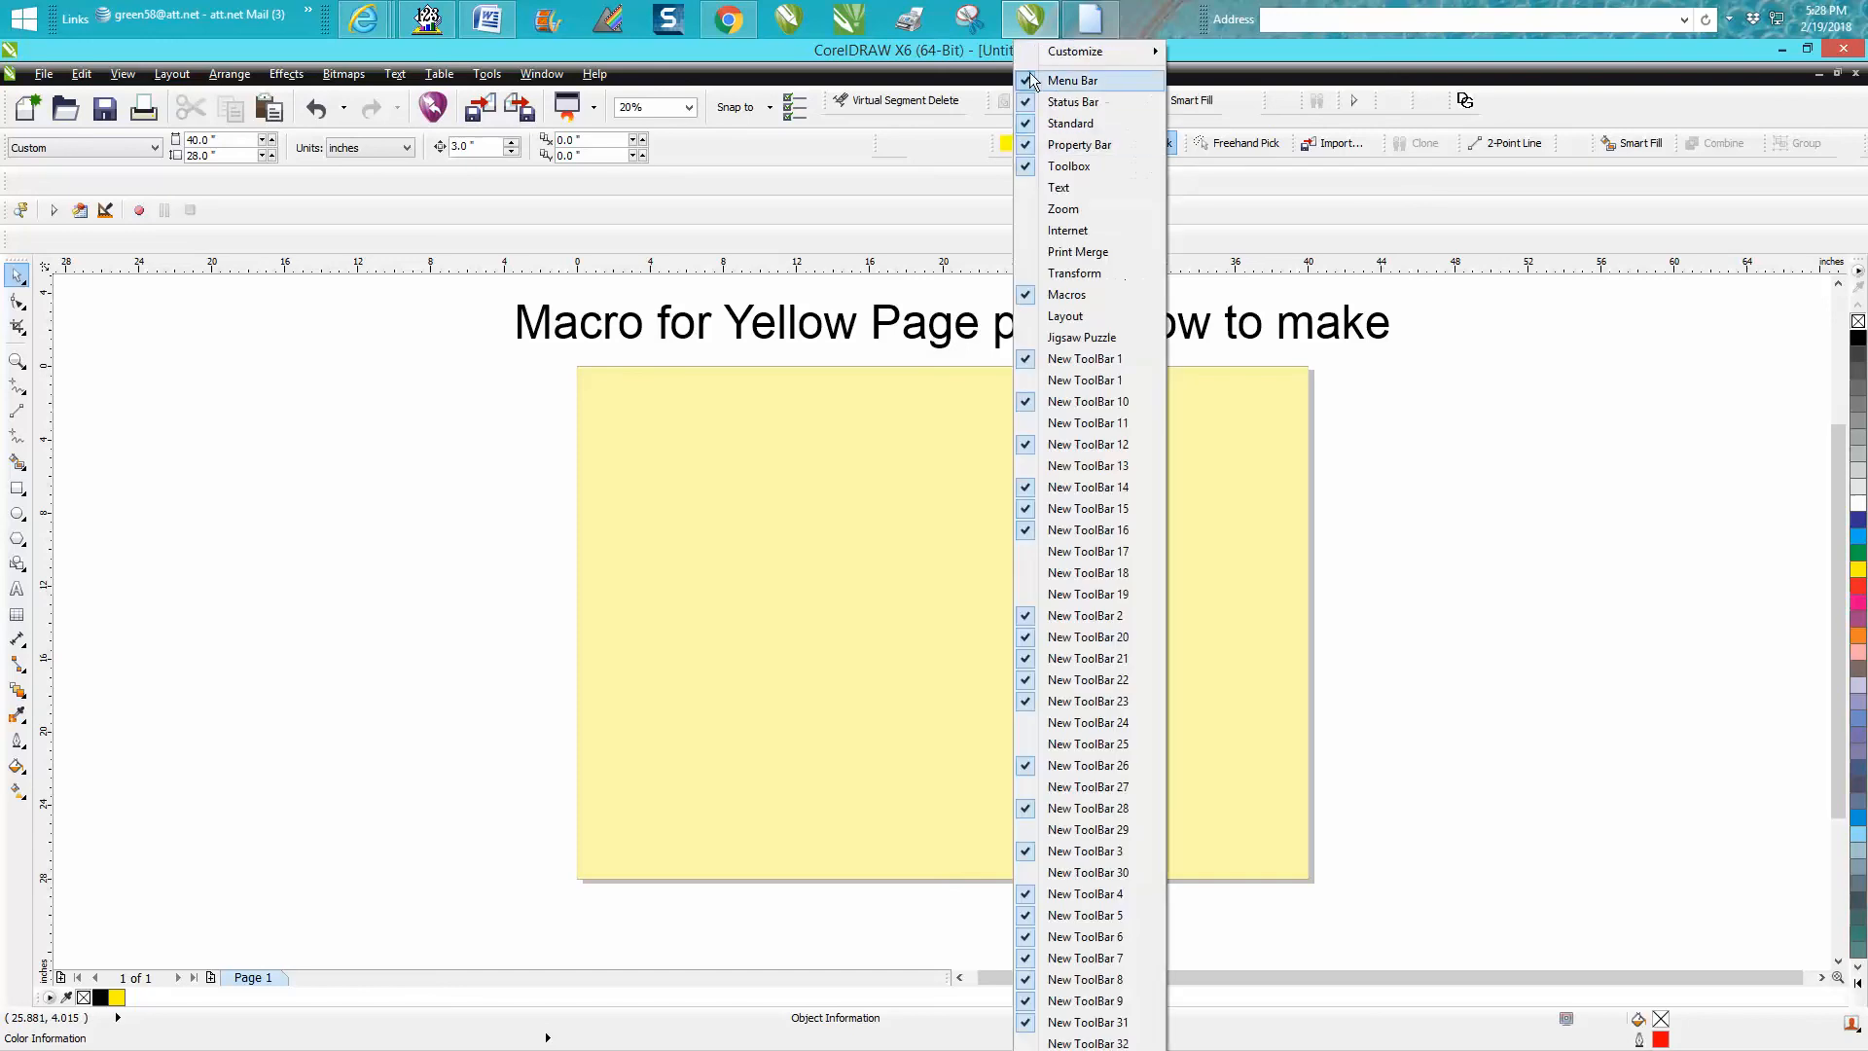
pyautogui.moveTo(1035, 60)
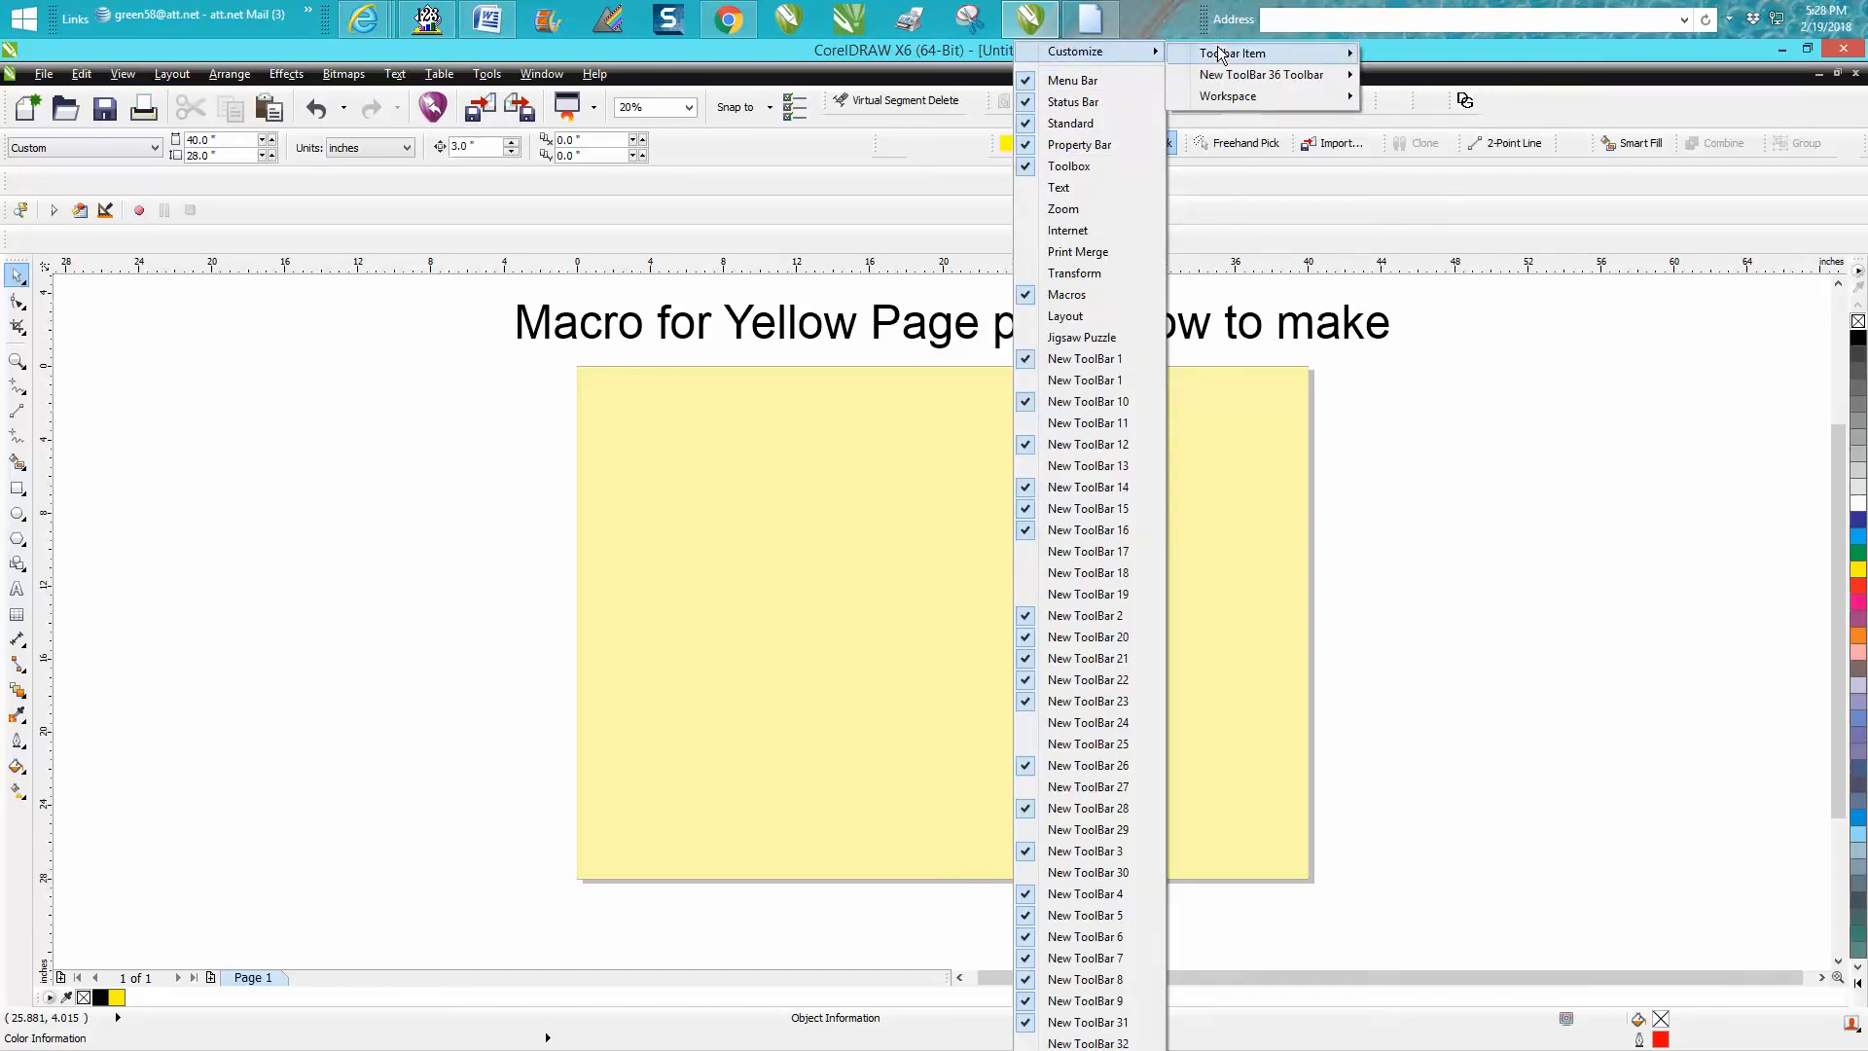
pyautogui.moveTo(1221, 56)
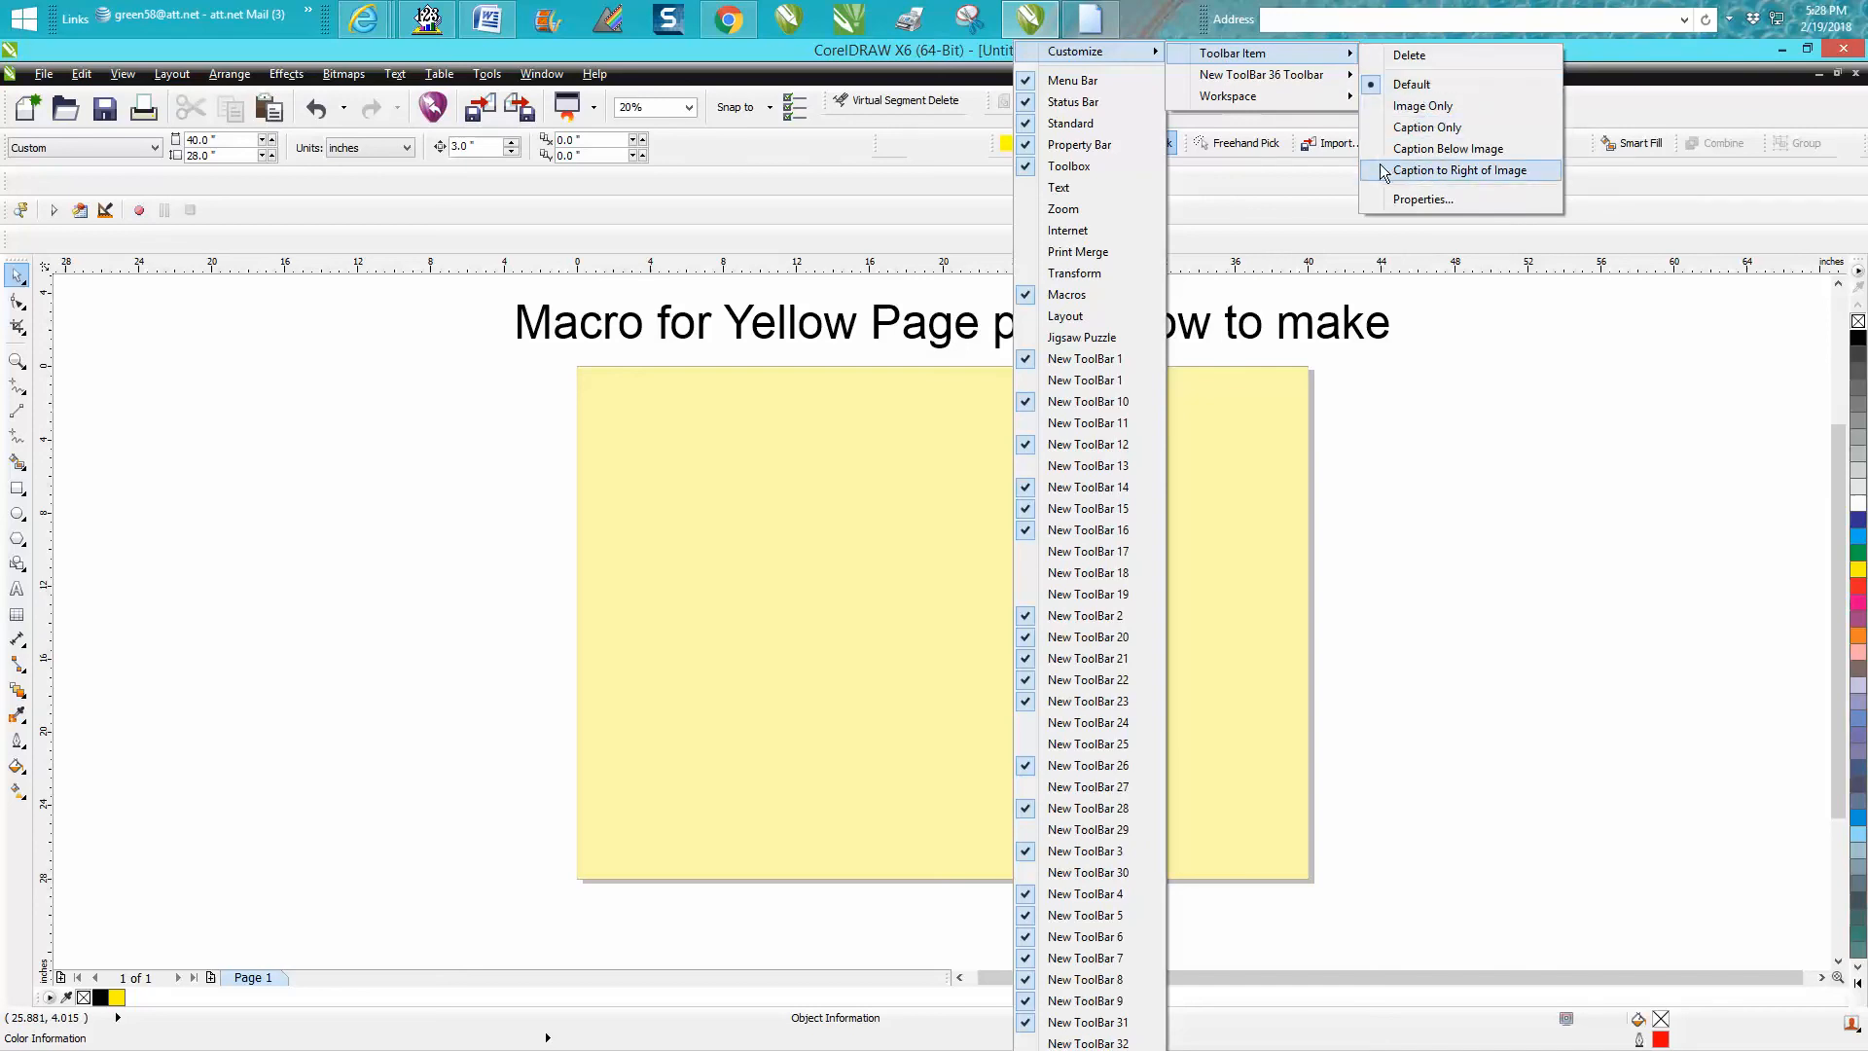
pyautogui.click(1460, 171)
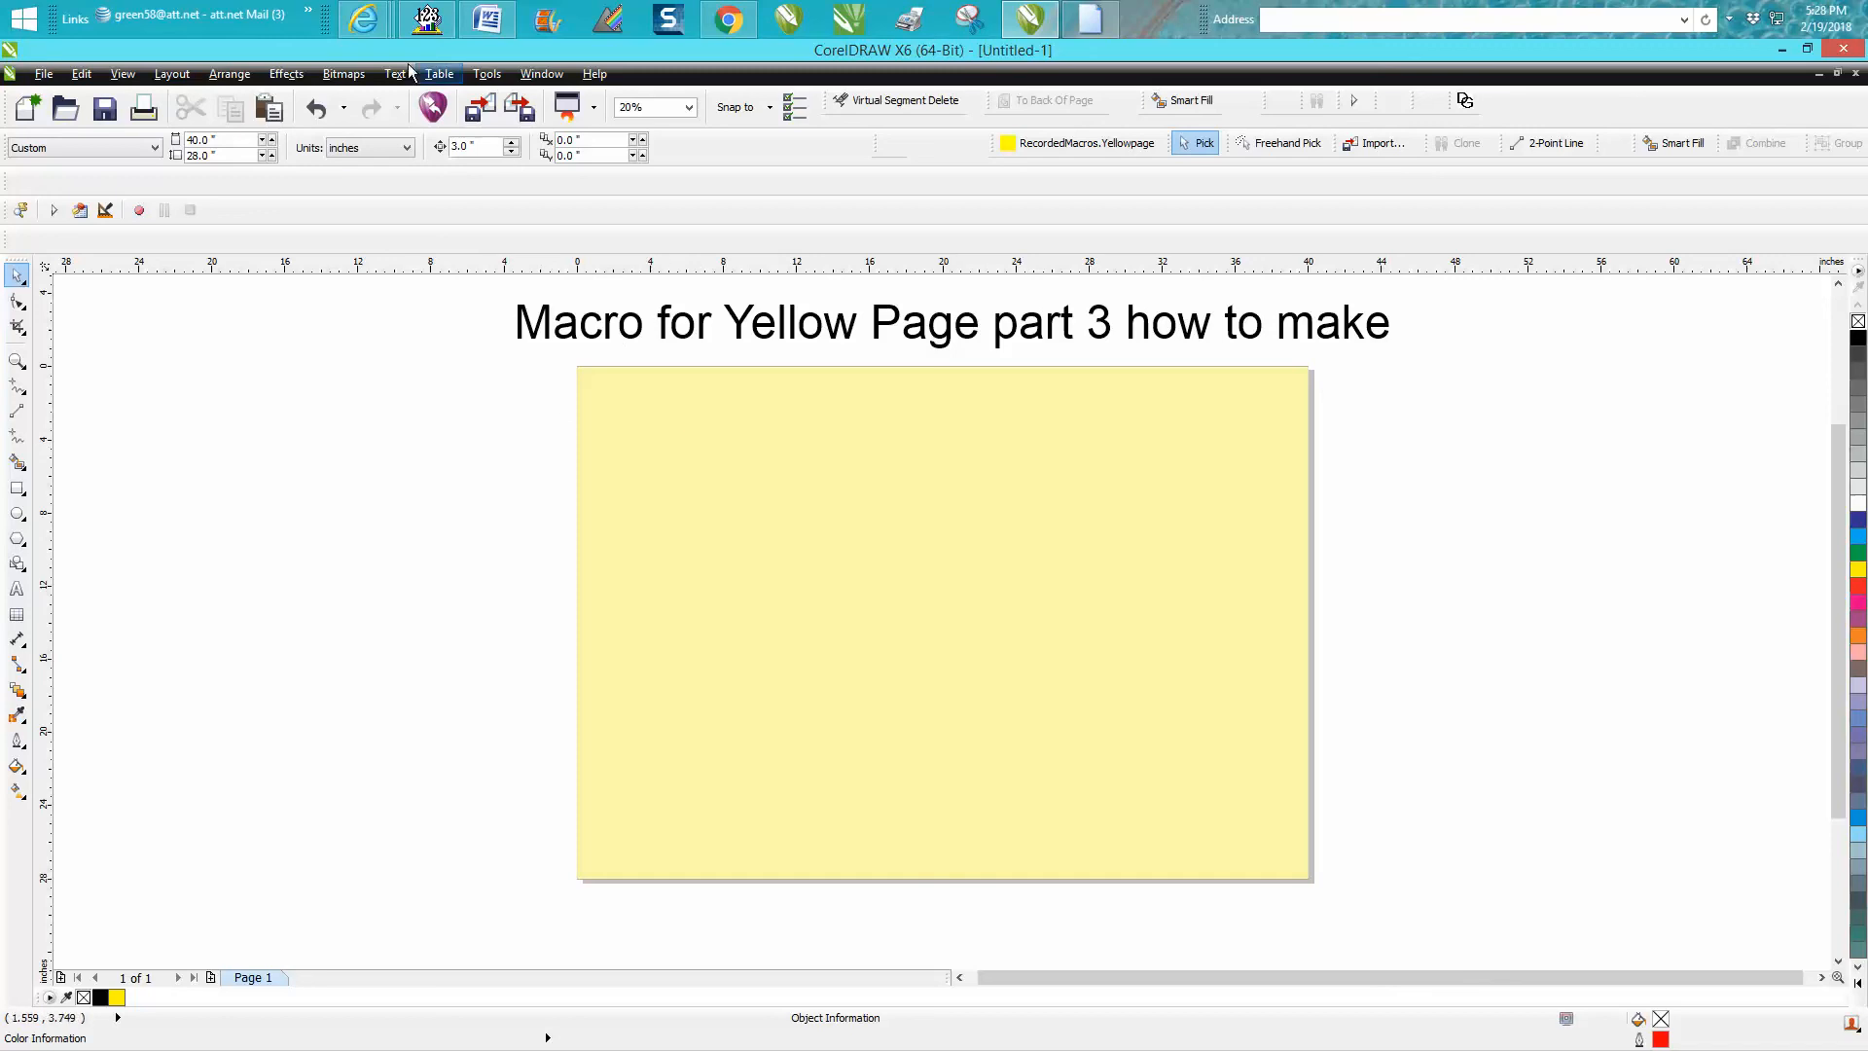
# Set the document's page background to No Background in the options.
pyautogui.click(492, 74)
pyautogui.moveTo(518, 87)
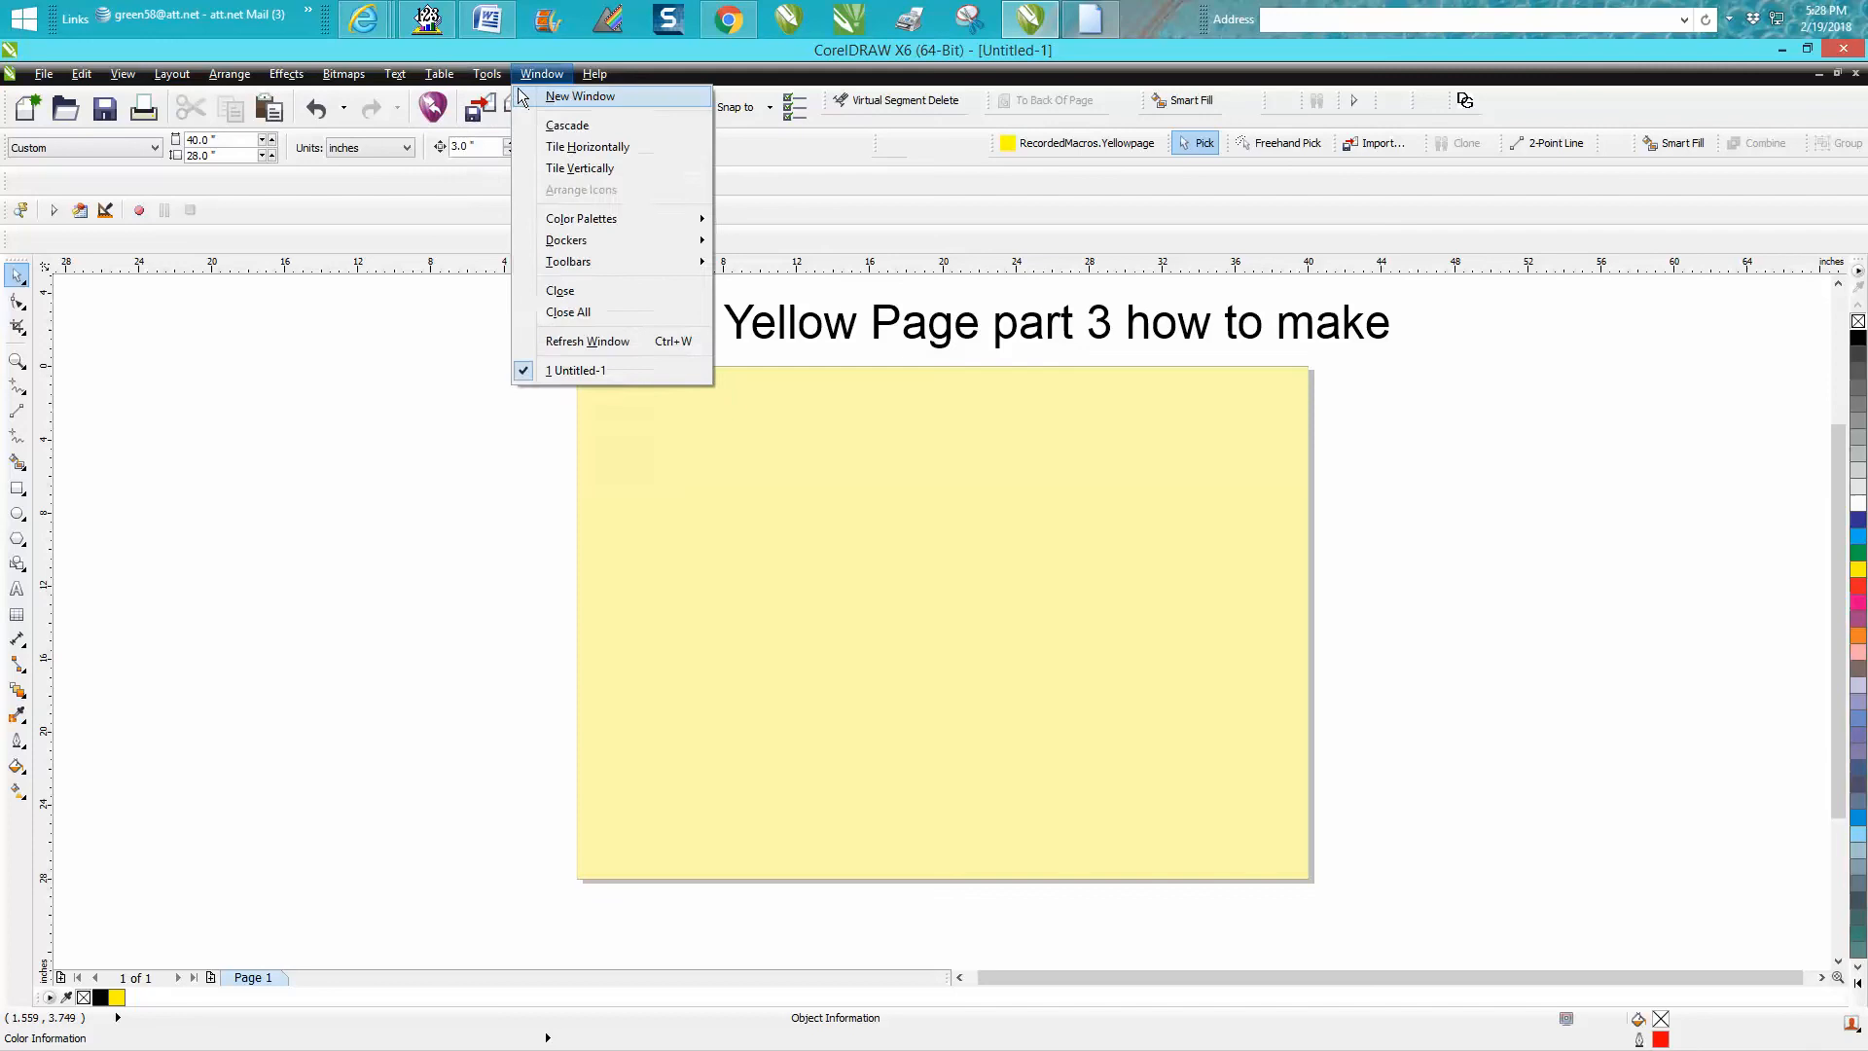
pyautogui.click(545, 114)
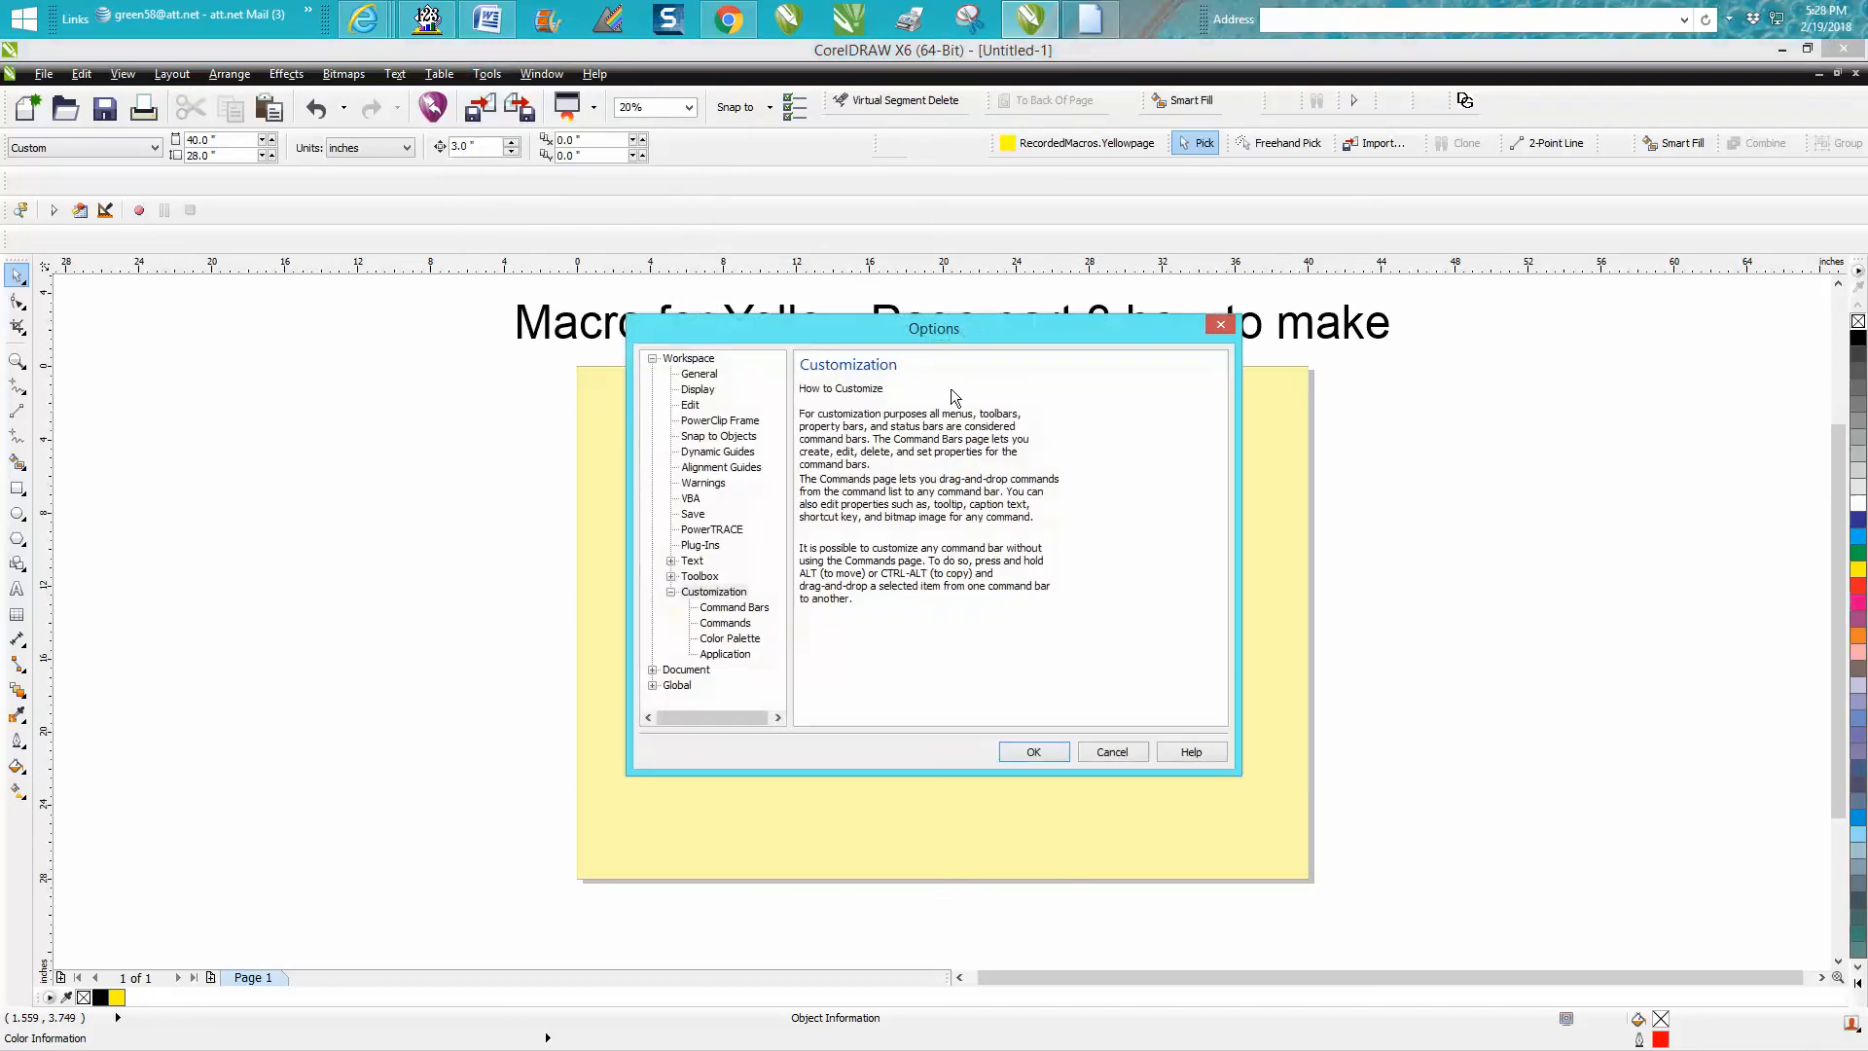
pyautogui.click(653, 671)
pyautogui.click(709, 623)
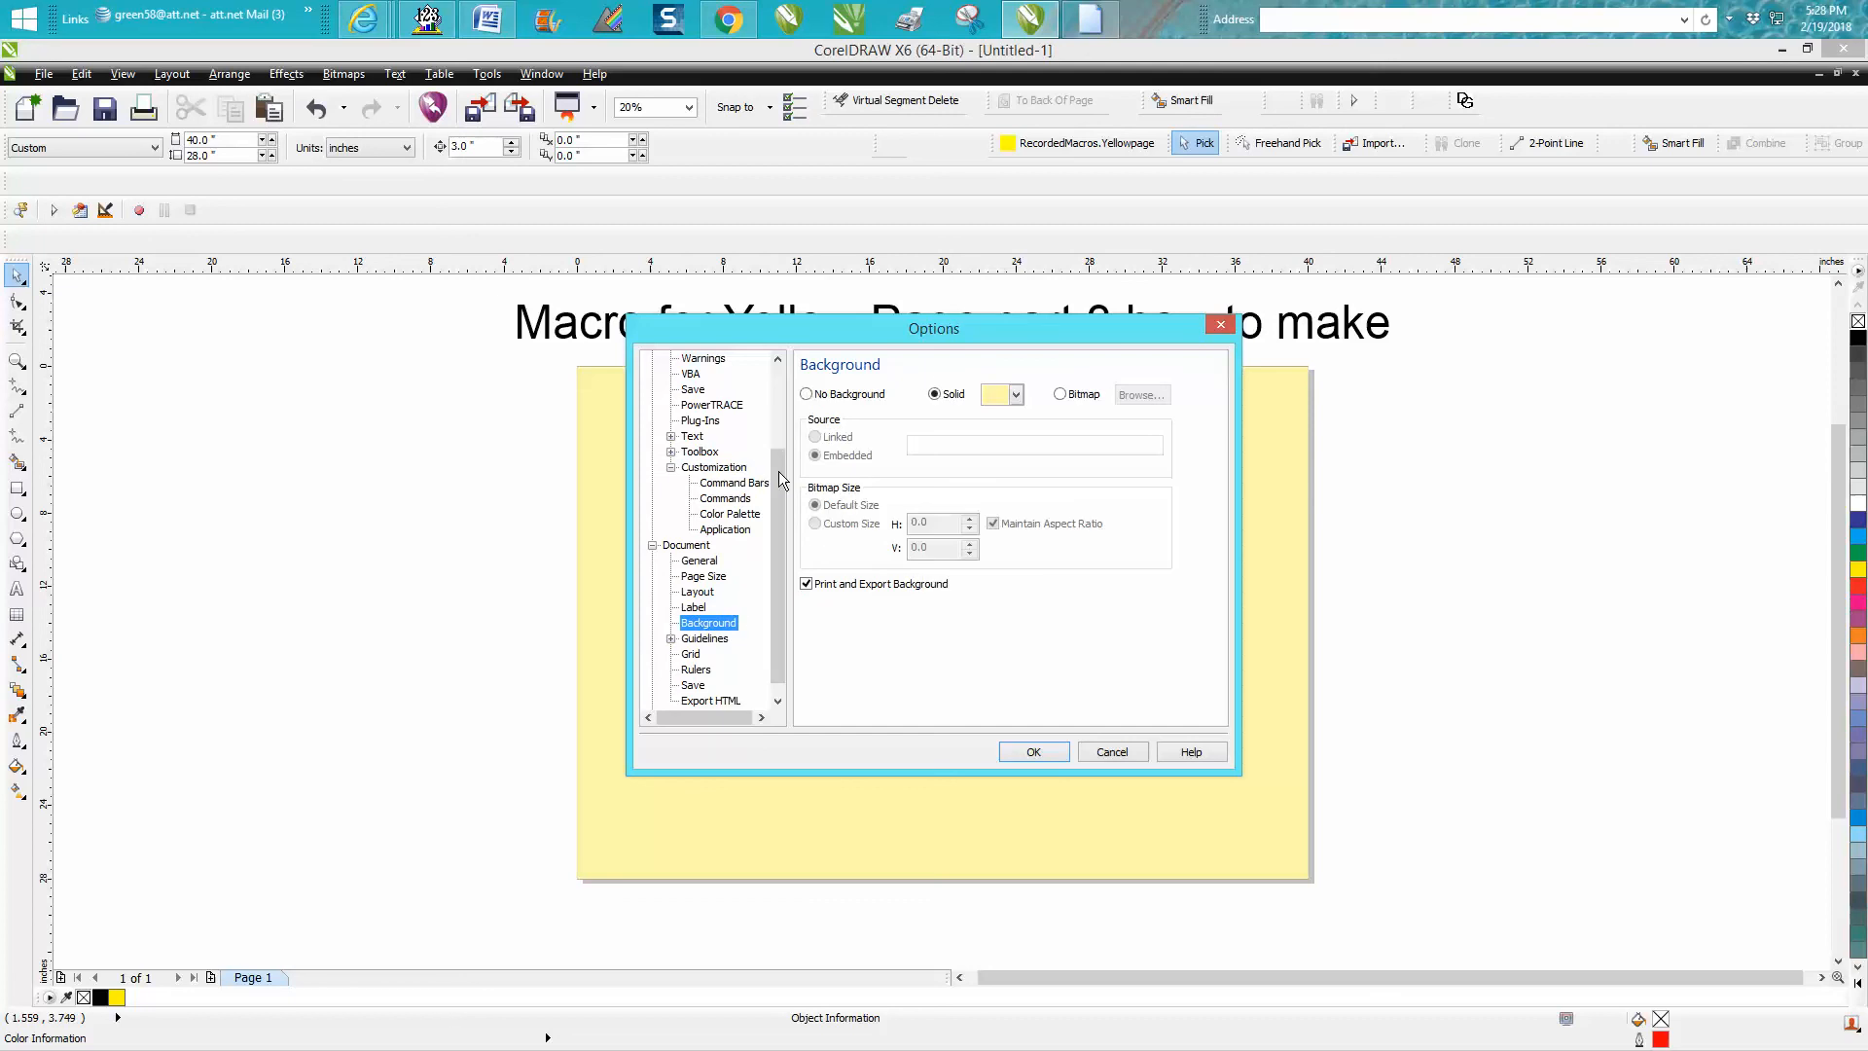
pyautogui.click(806, 394)
pyautogui.click(1033, 752)
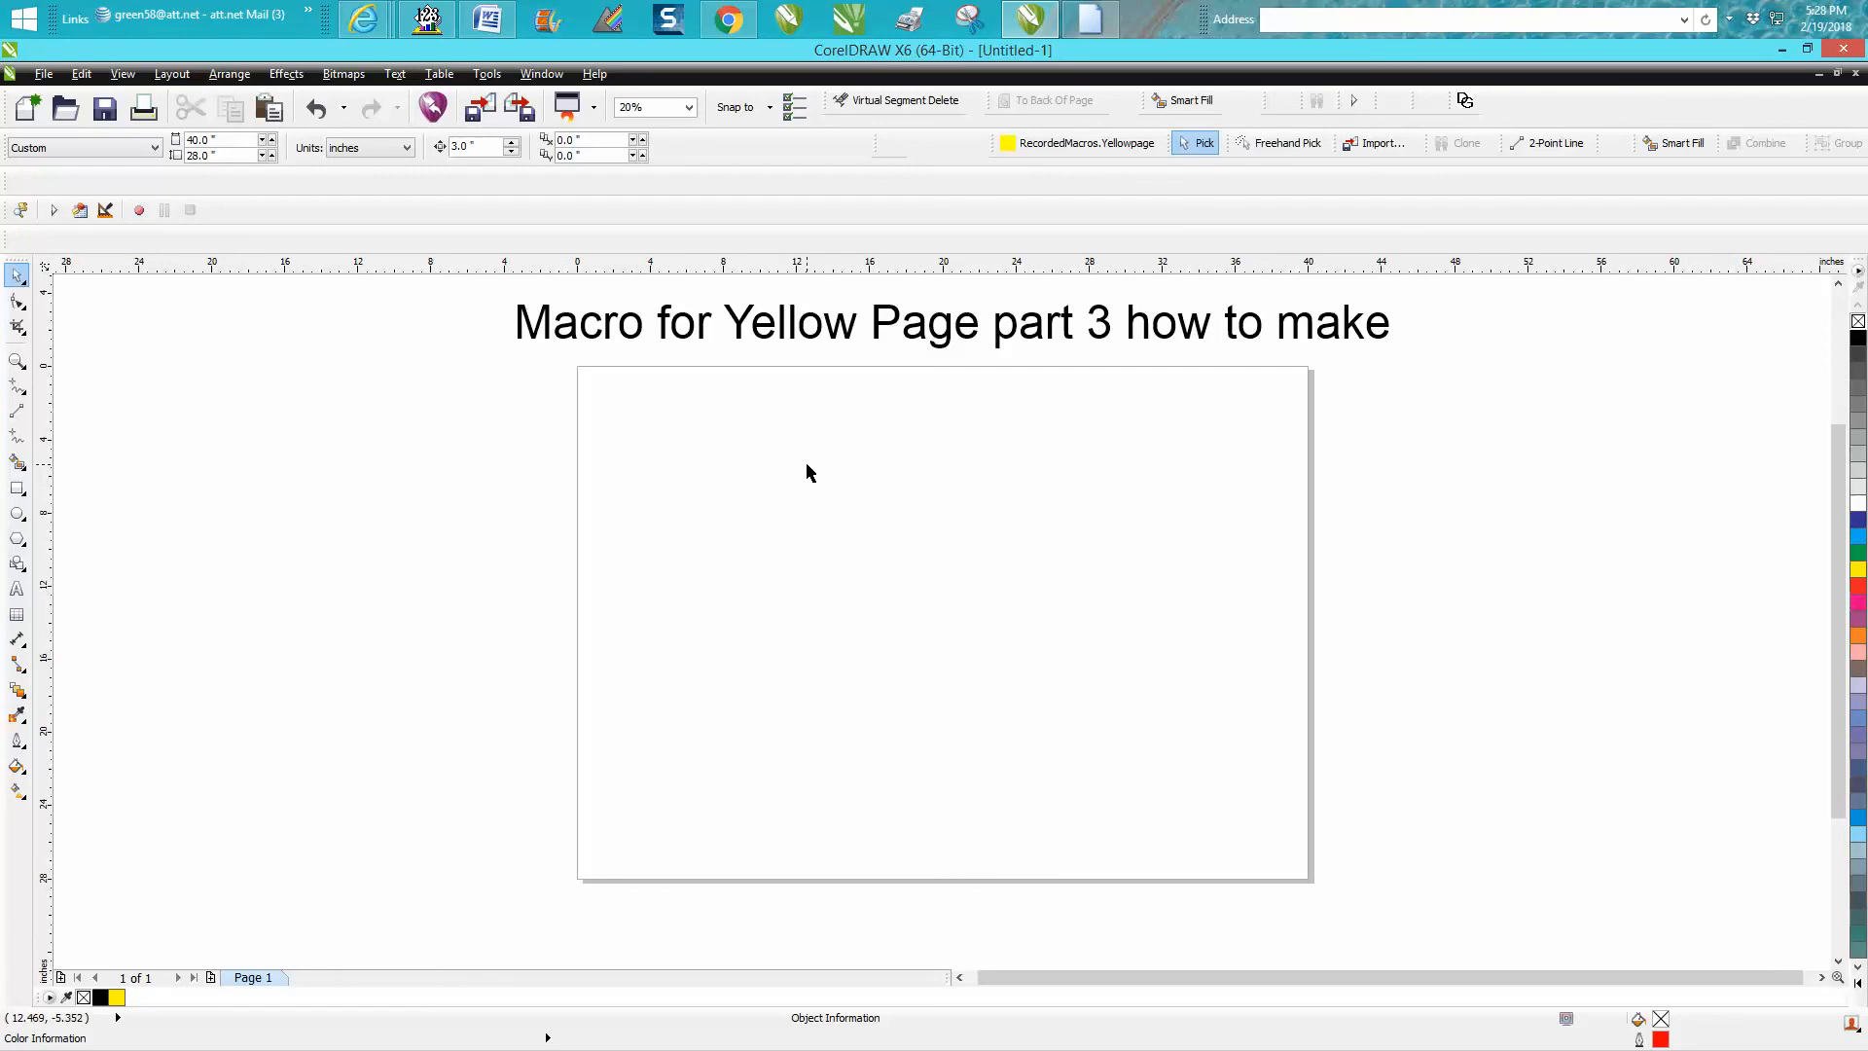
# Test the Yellowpage macro with its assigned shortcut, undo the result, and run it again from its toolbar item.
pyautogui.press('y')
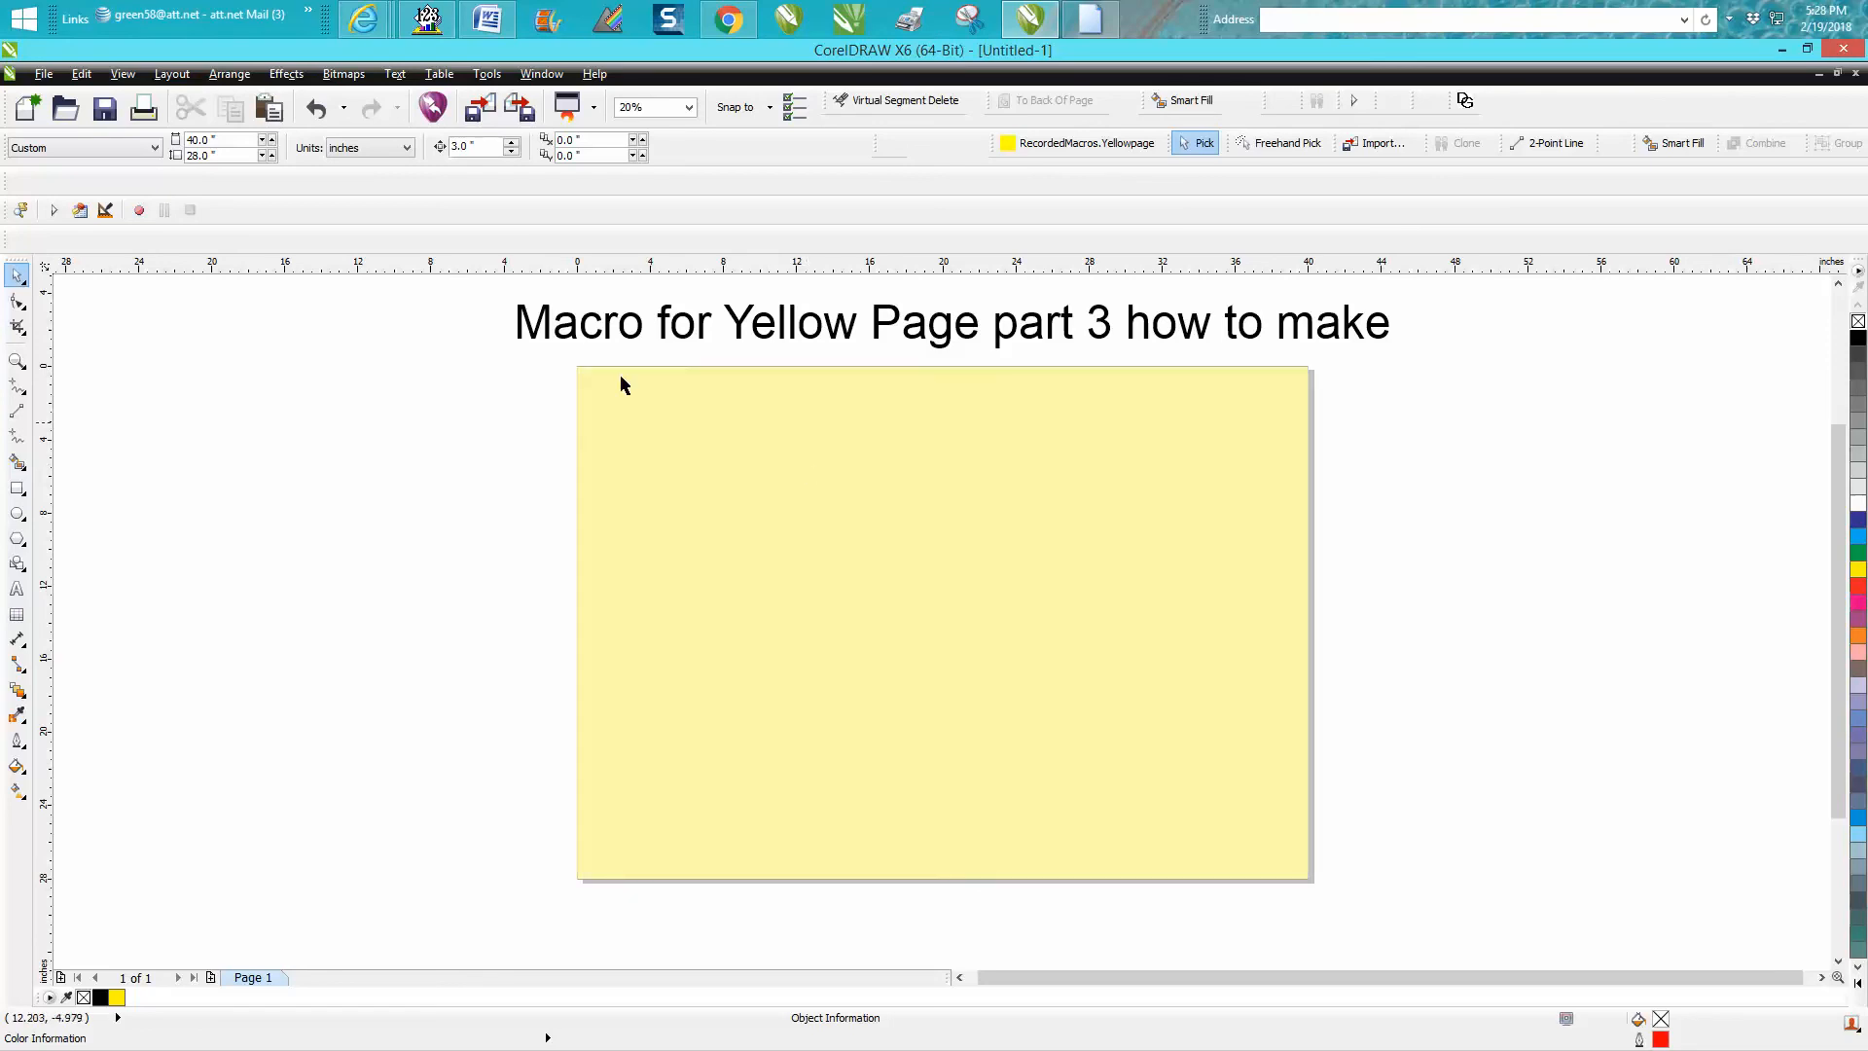
pyautogui.click(316, 110)
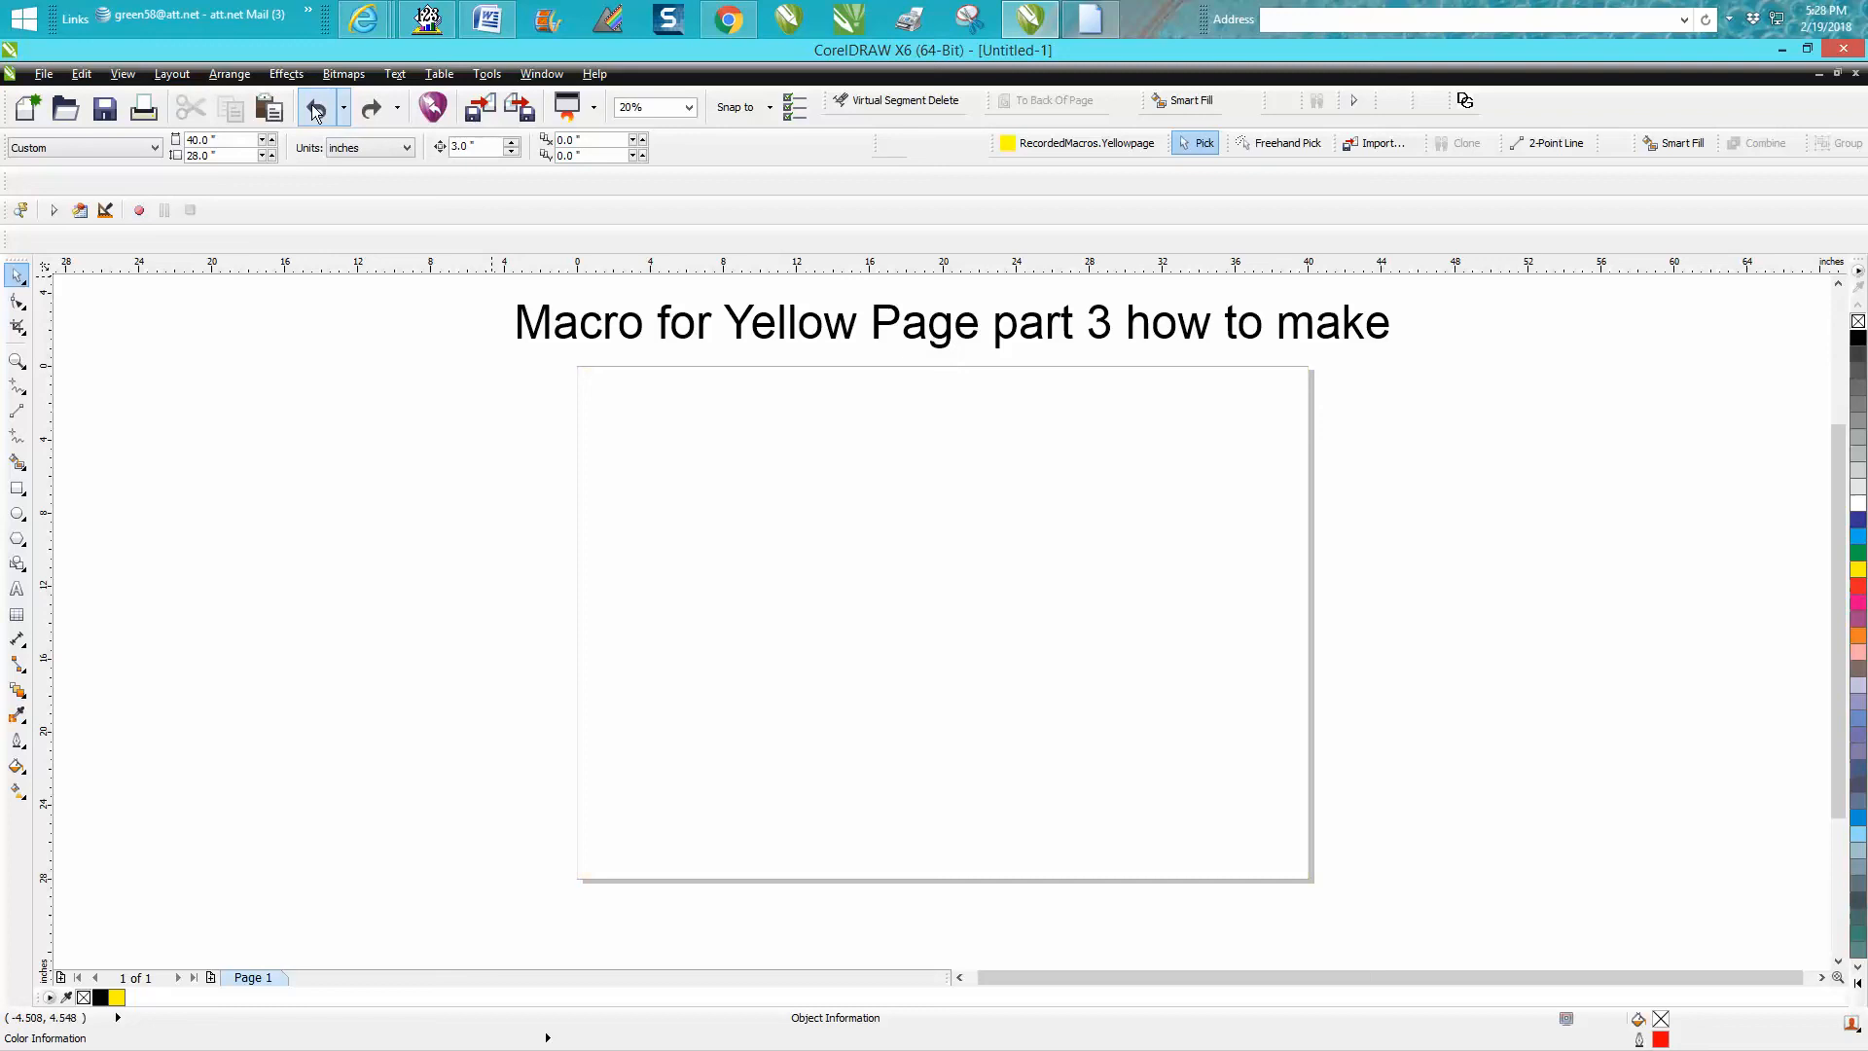
pyautogui.click(1014, 146)
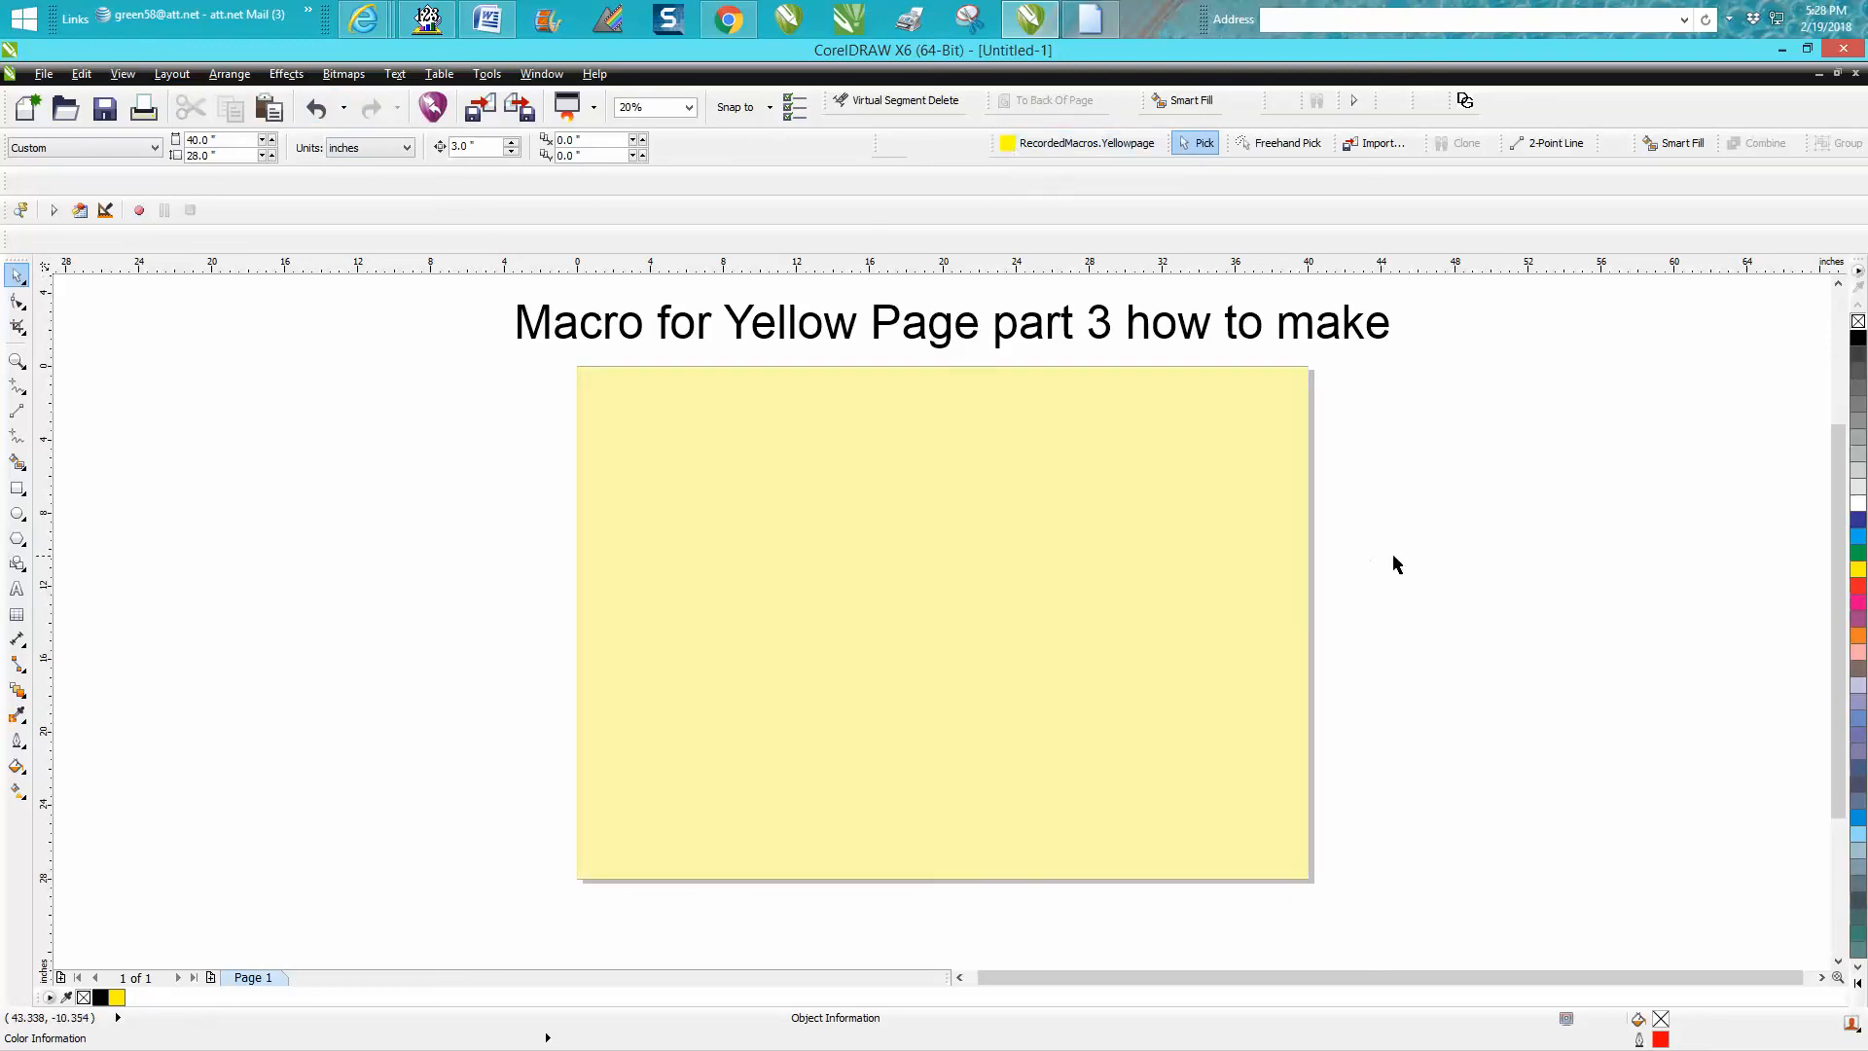